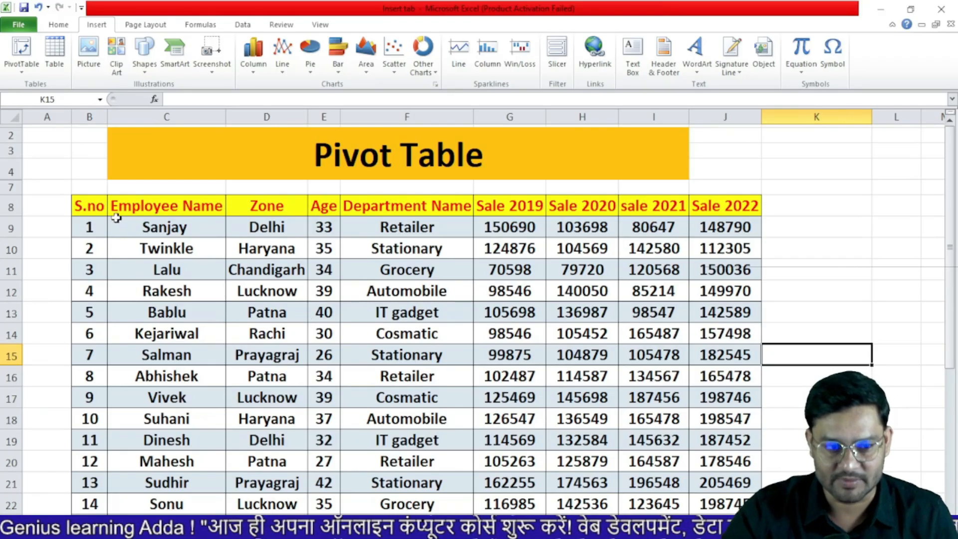
Select the employee sales table from the S.no header through B8:J32
click(93, 209)
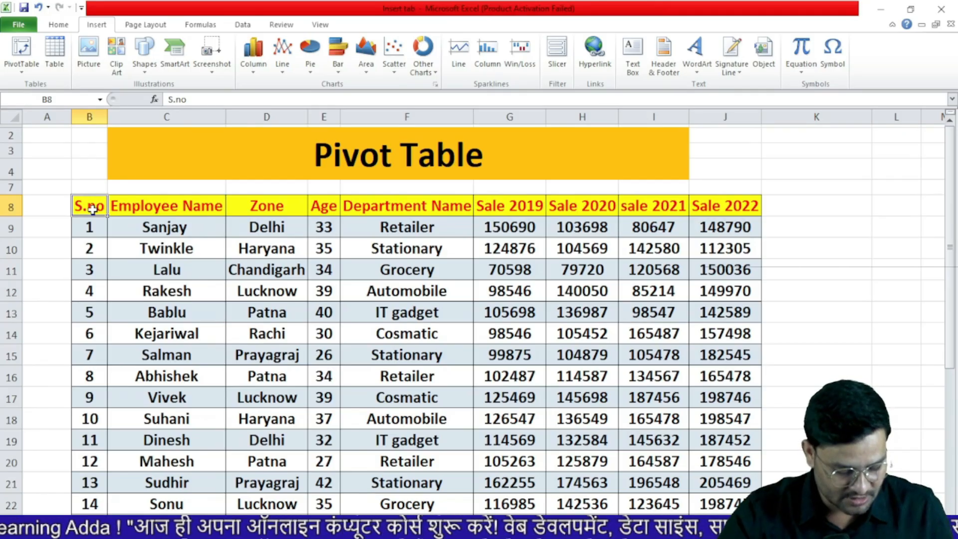
key(ctrl+shift+End)
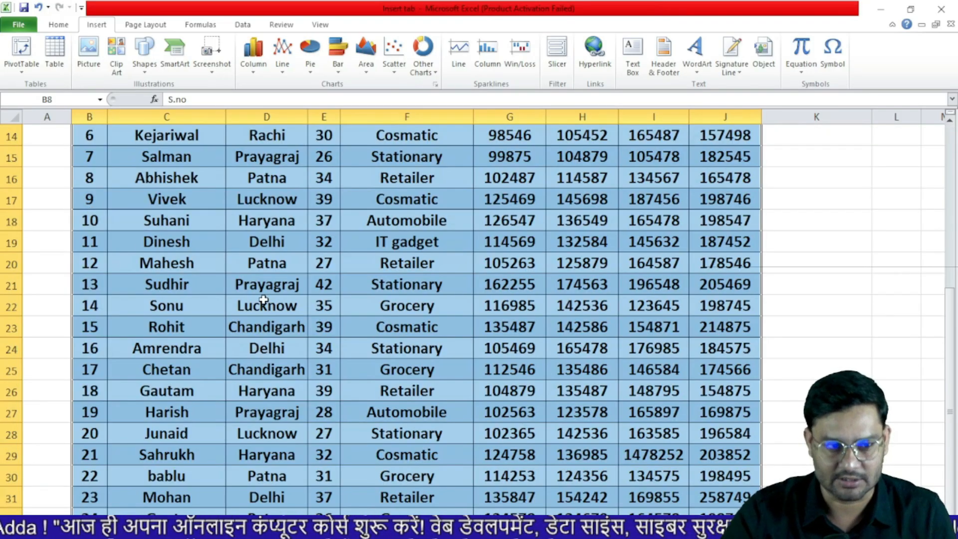
scroll(263, 300, up, 4)
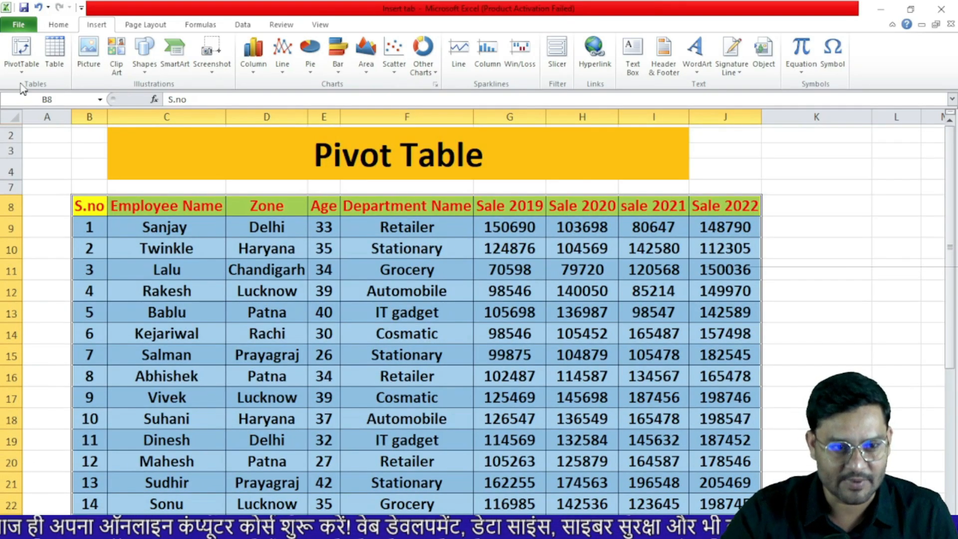
Start a PivotTable from that range, keeping Select a table or range and New Worksheet
click(22, 55)
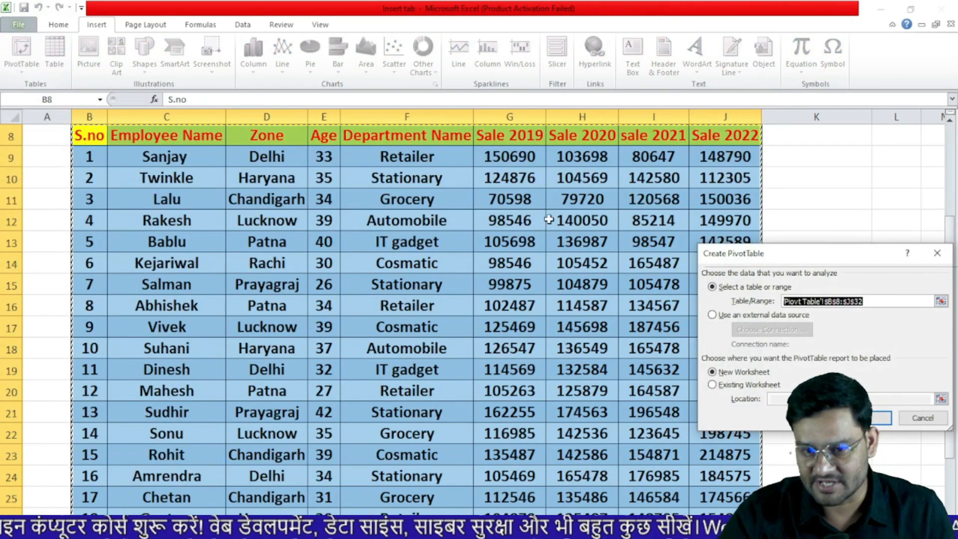
drag(809, 256, 573, 206)
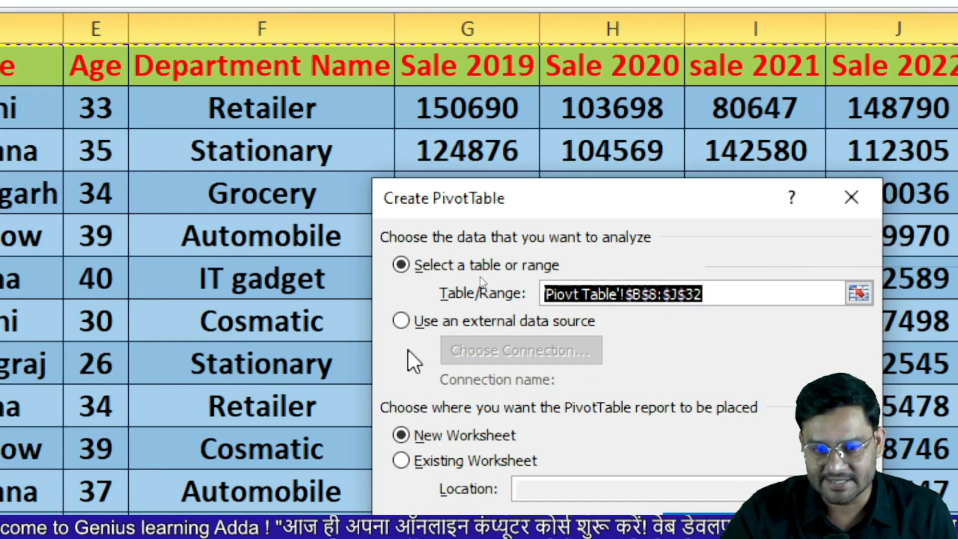
click(401, 322)
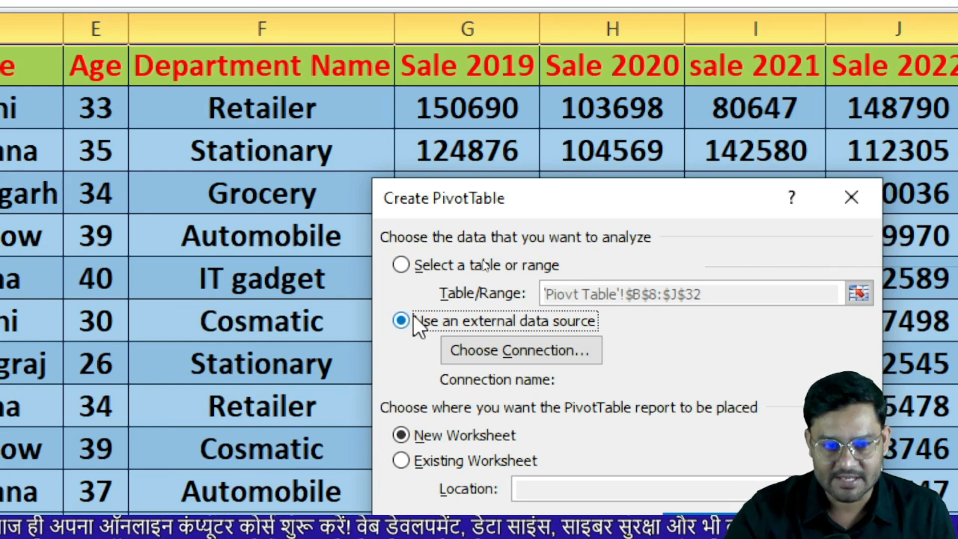
click(402, 265)
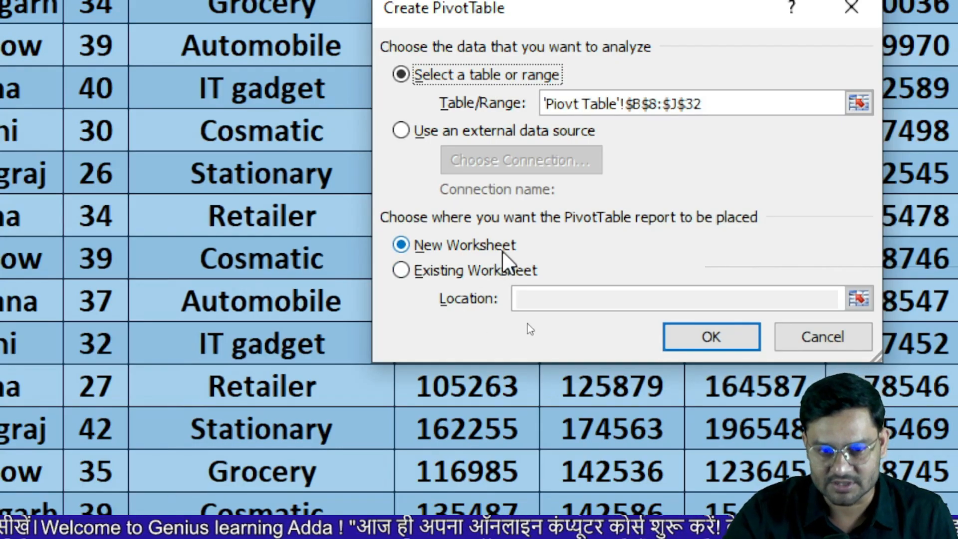
Confirm Create PivotTable to place an empty PivotTable1 at A3 on a new worksheet
click(711, 337)
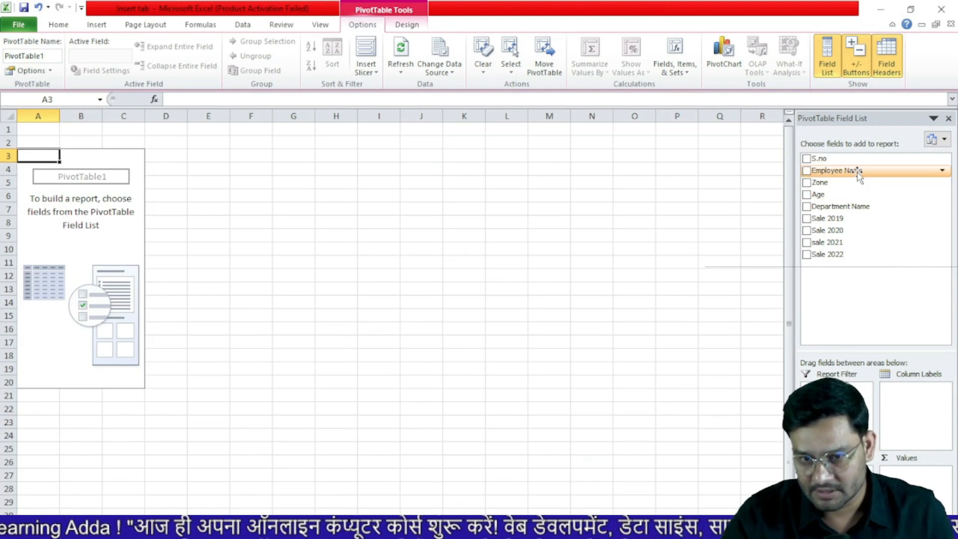
Put Employee Name in rows and sum Sale 2019, adding then removing Department Name columns
drag(858, 173, 838, 485)
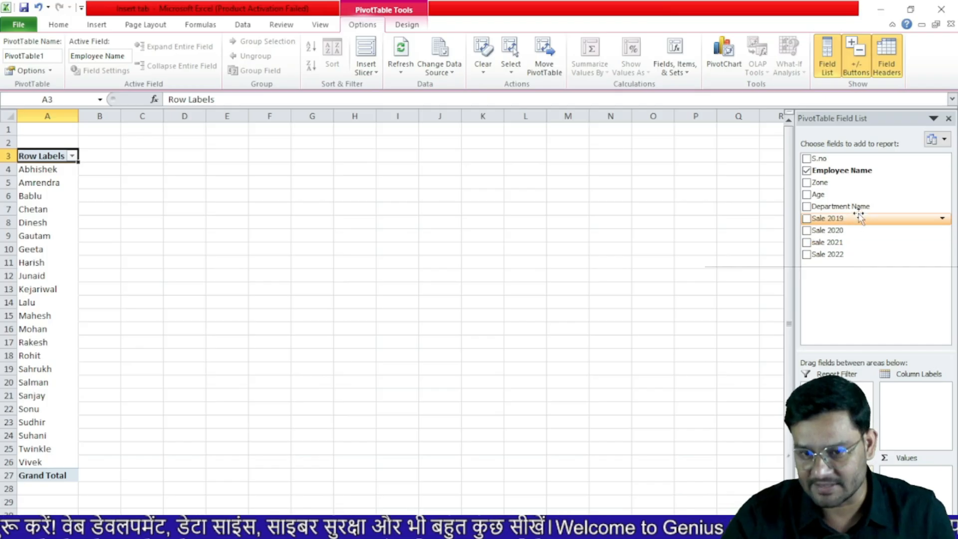
drag(861, 212, 918, 408)
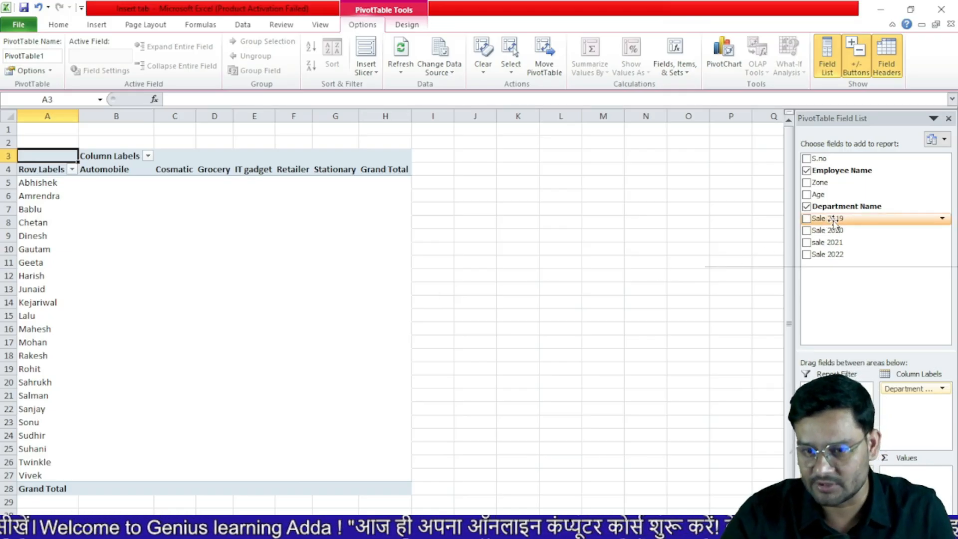
drag(833, 224, 849, 269)
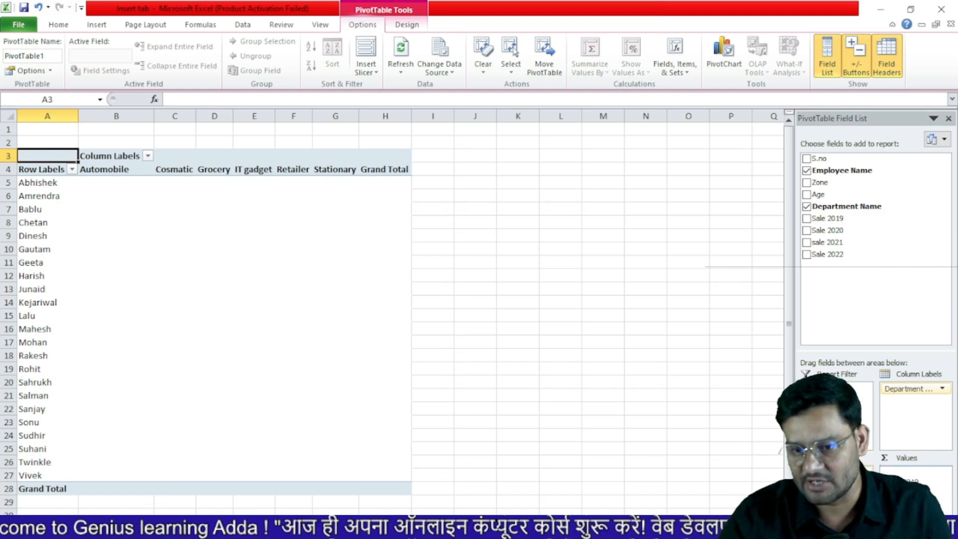
drag(907, 486, 907, 487)
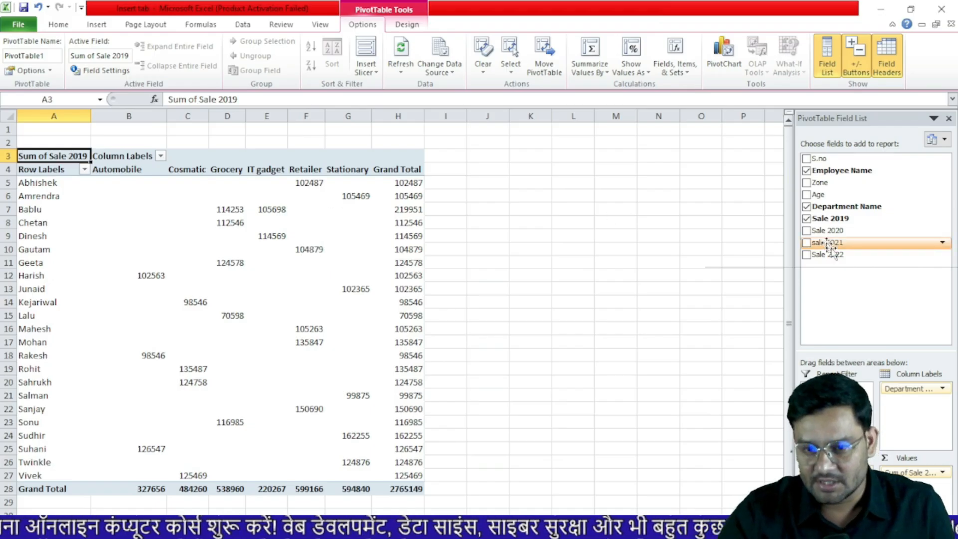
drag(914, 390, 857, 384)
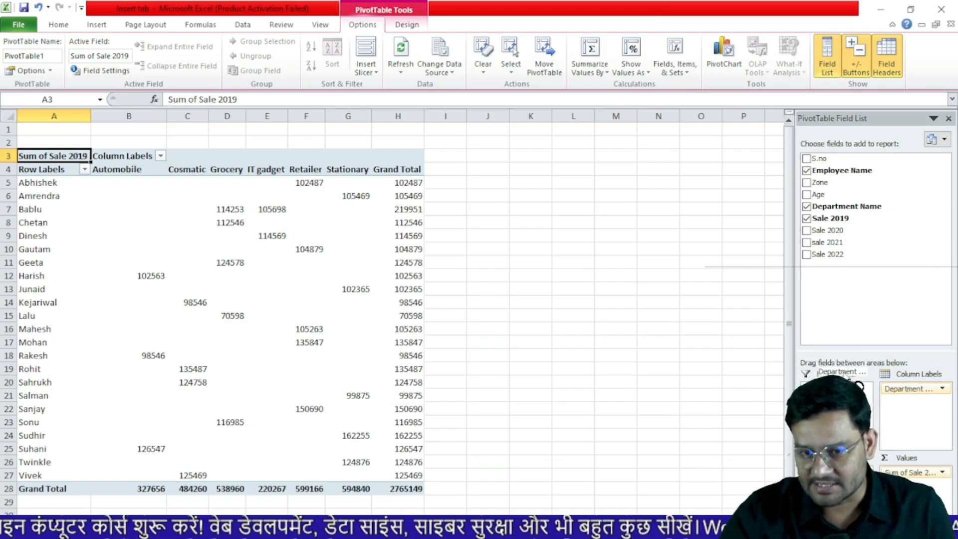
drag(821, 297, 827, 227)
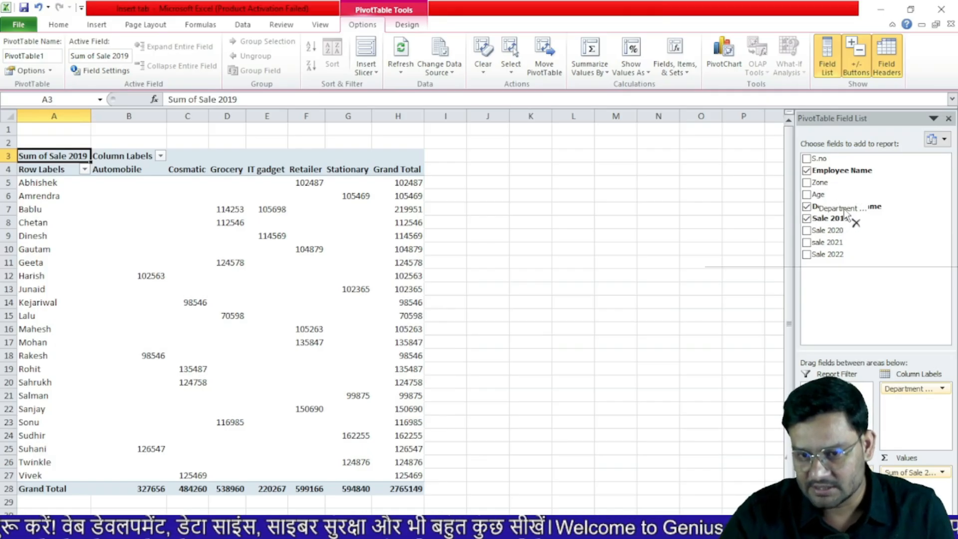
drag(843, 209, 844, 209)
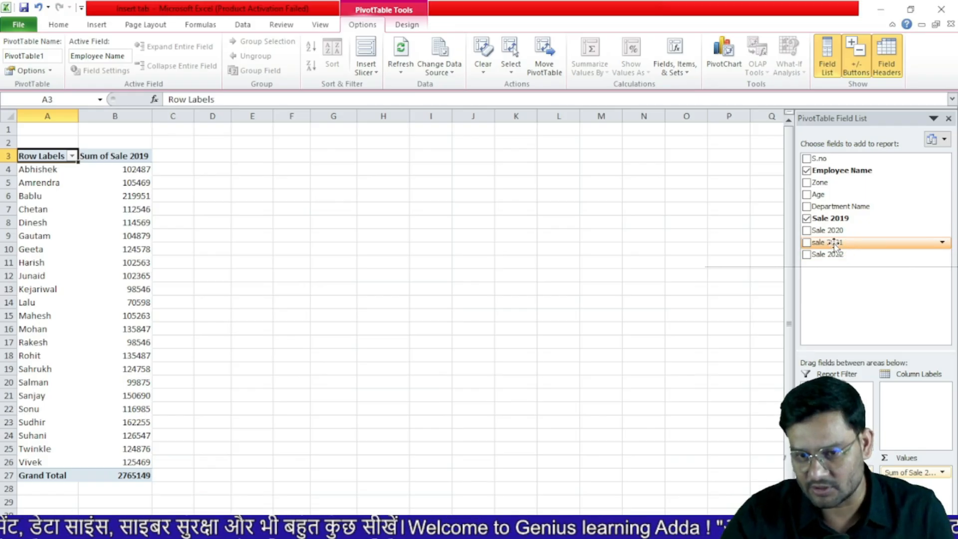
Add summed sale 2021 beside Sale 2019 and check Abhishek's totals for both years
drag(835, 245, 912, 432)
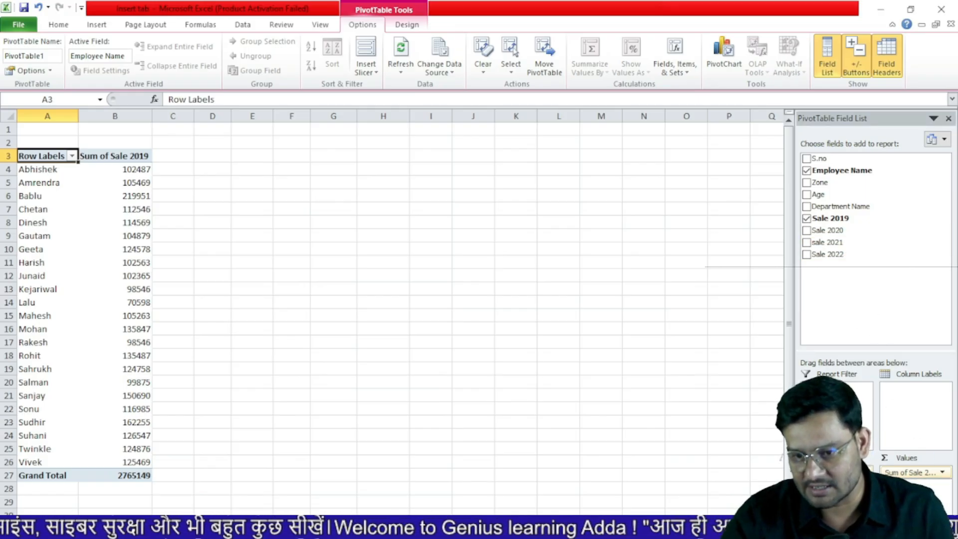
drag(908, 489, 908, 486)
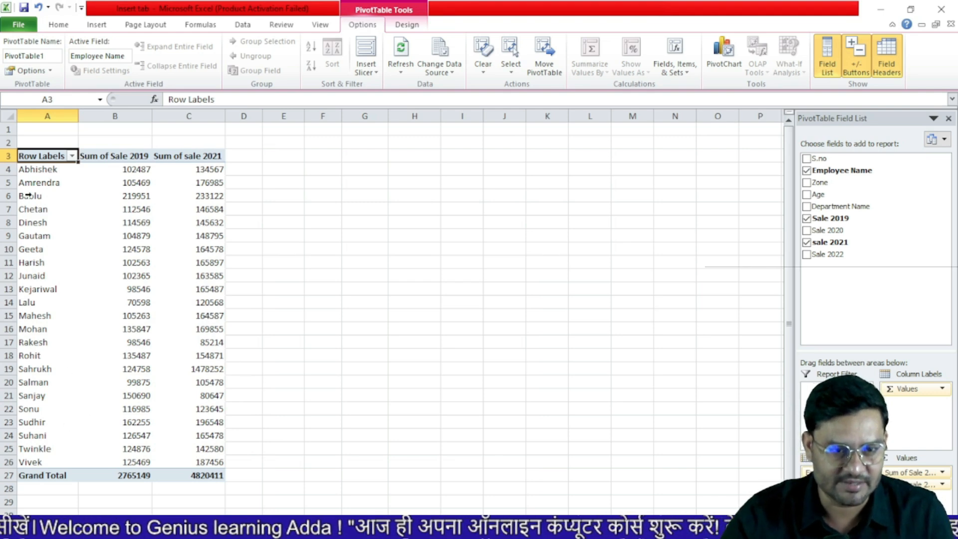
click(139, 173)
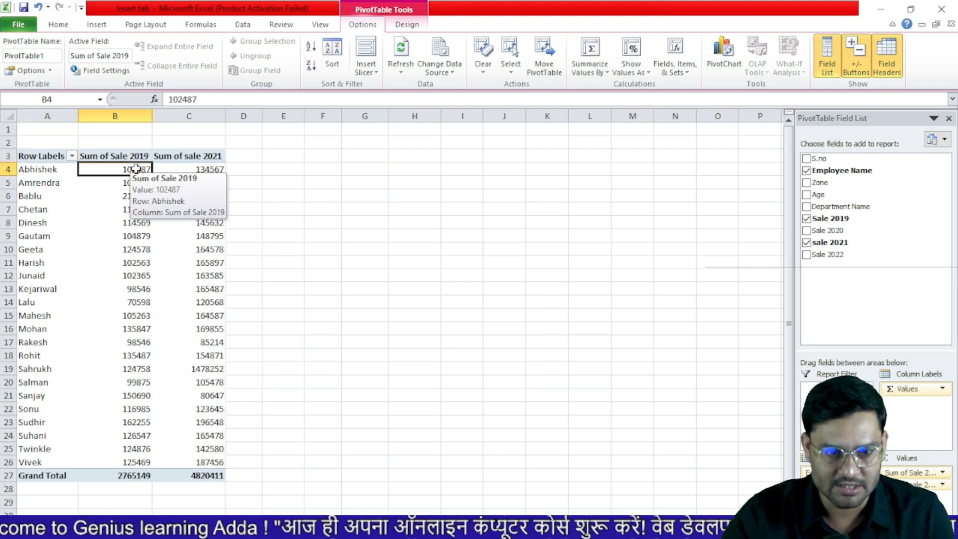
click(209, 170)
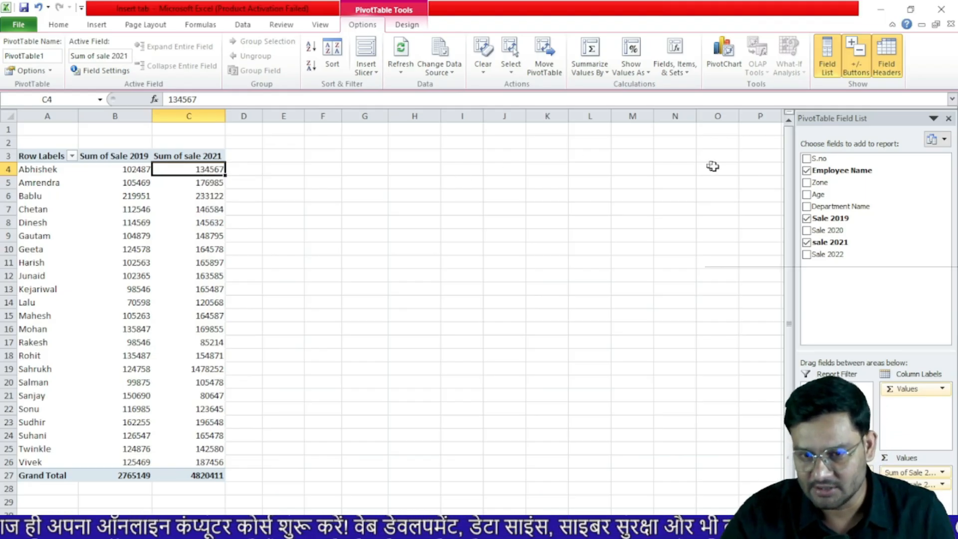
drag(831, 185, 827, 294)
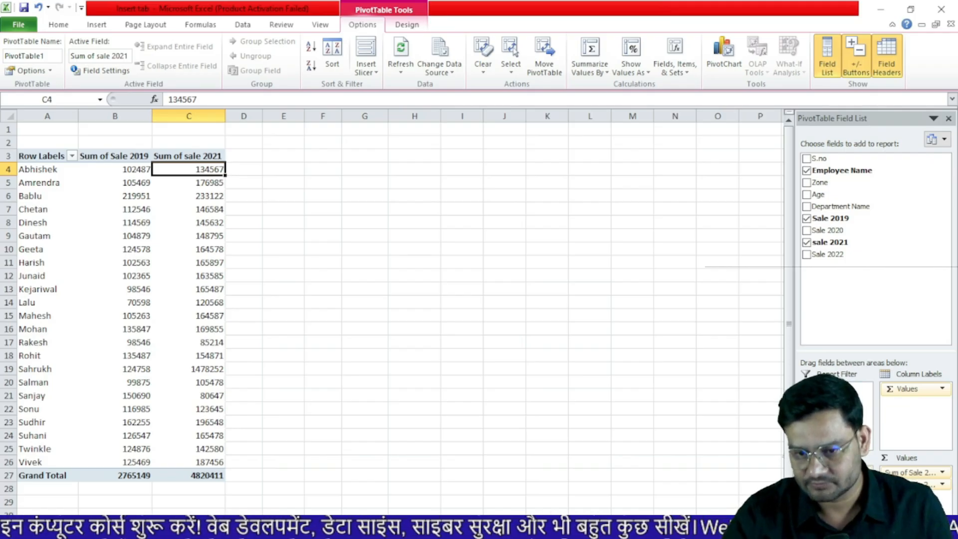
Nest Zone under Employee Name in Row Labels, e.g. Abhishek–Patna with 102487 and 134567
drag(835, 487, 834, 489)
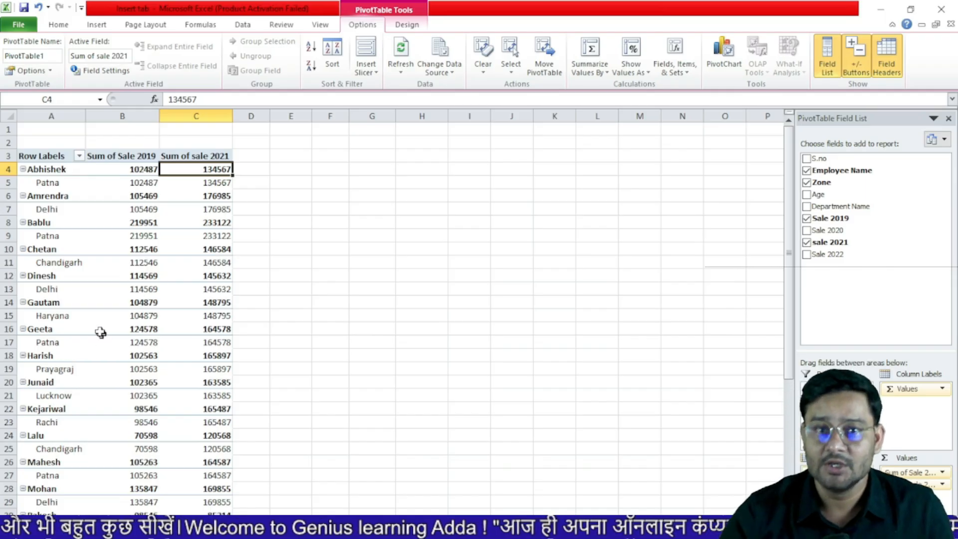
mouse_move(106, 318)
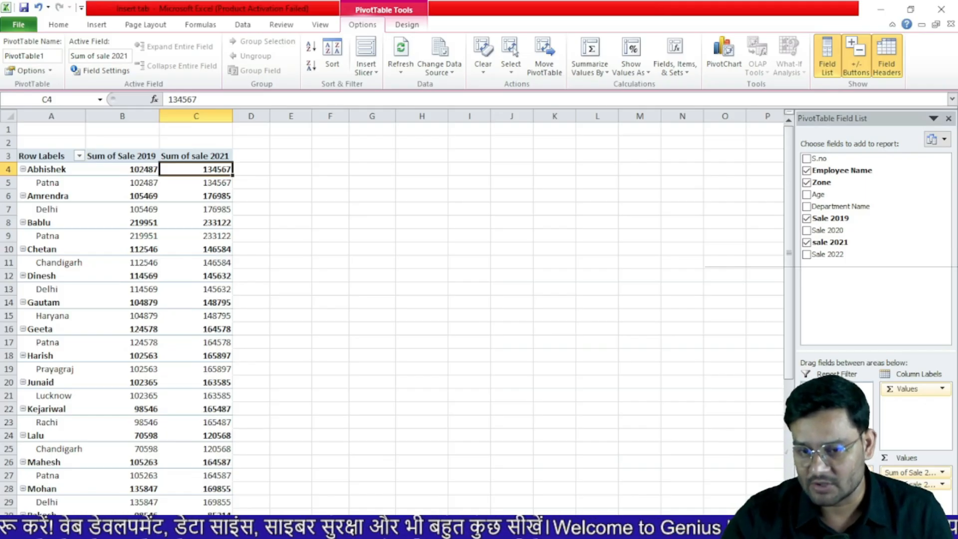
Move Zone from Row Labels to Report Filter, leaving it set to (All)
drag(836, 485, 836, 392)
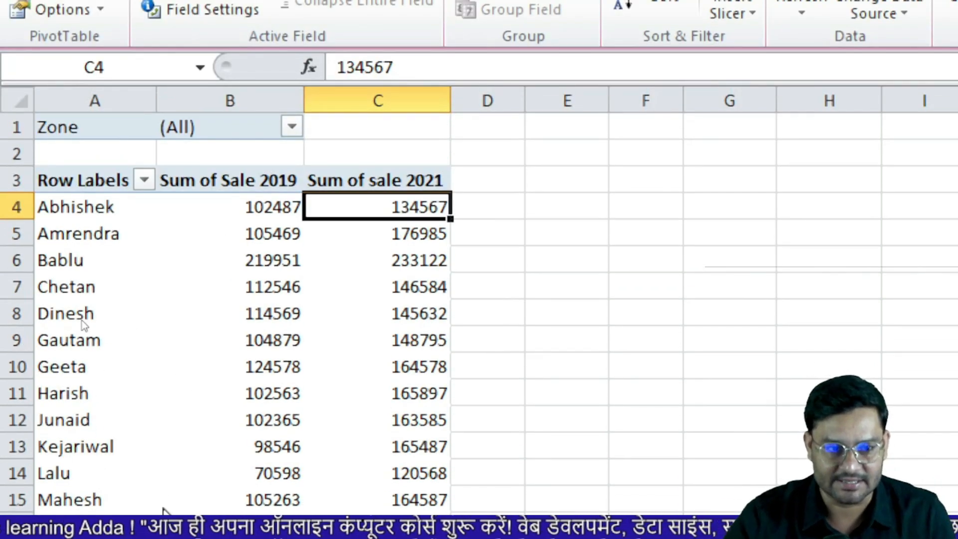
click(271, 235)
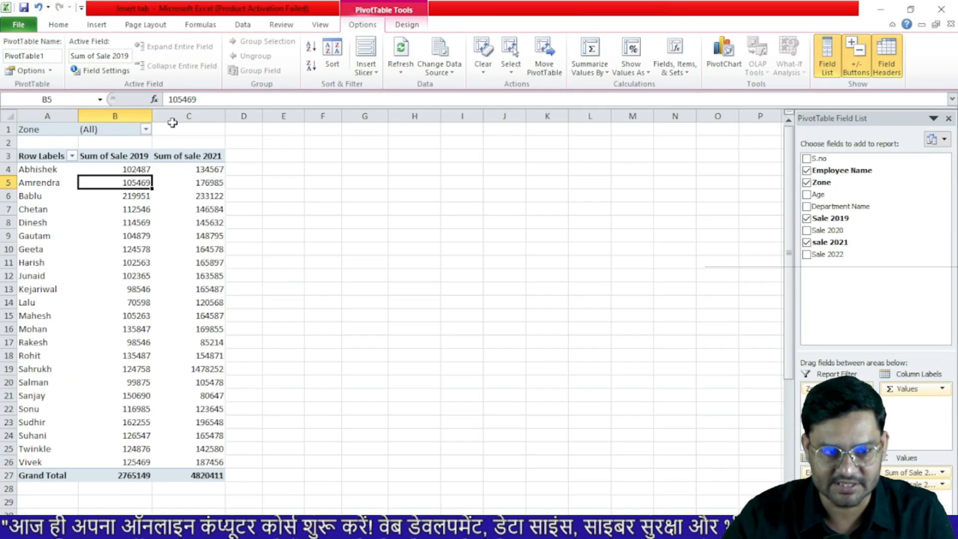
Filter Zone to Chandigarh, then Haryana, and add Department Name as a report filter
click(147, 130)
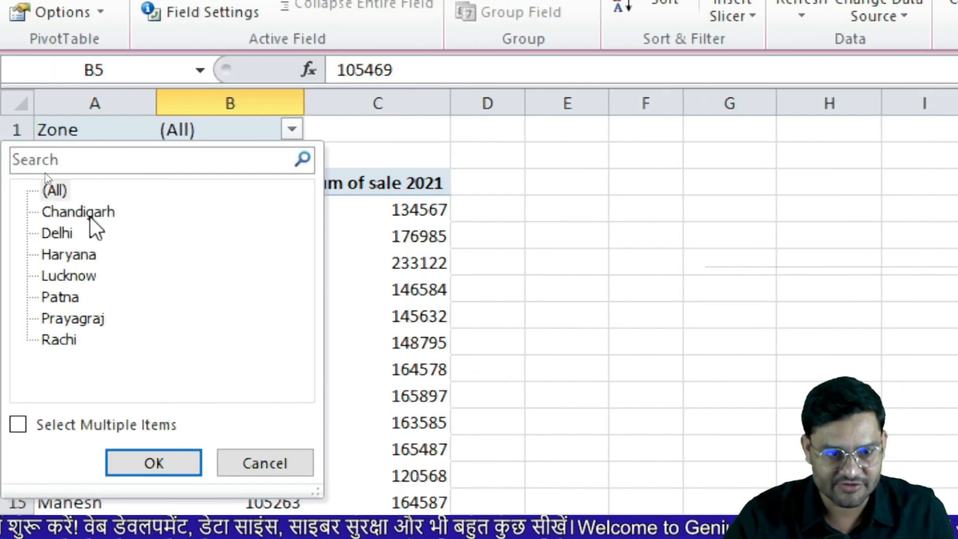
click(91, 214)
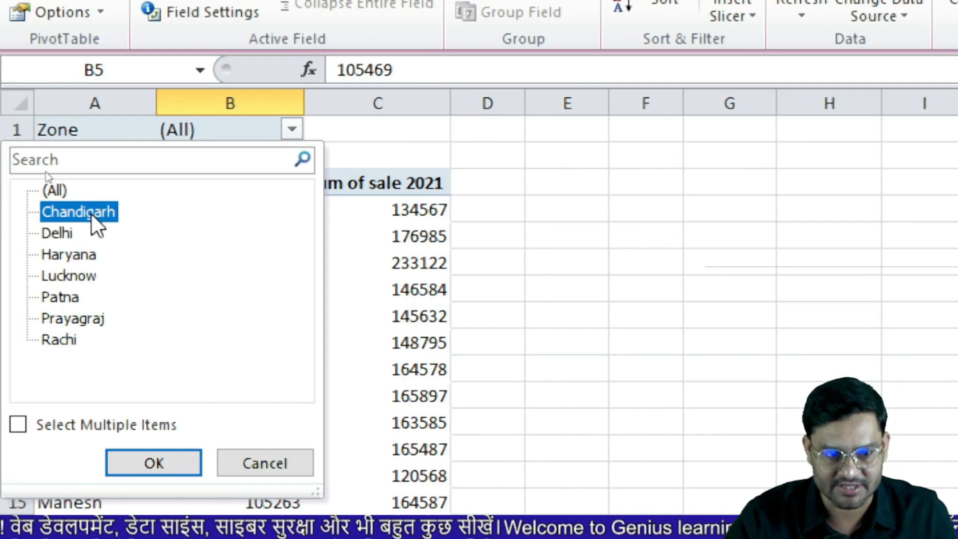
click(163, 466)
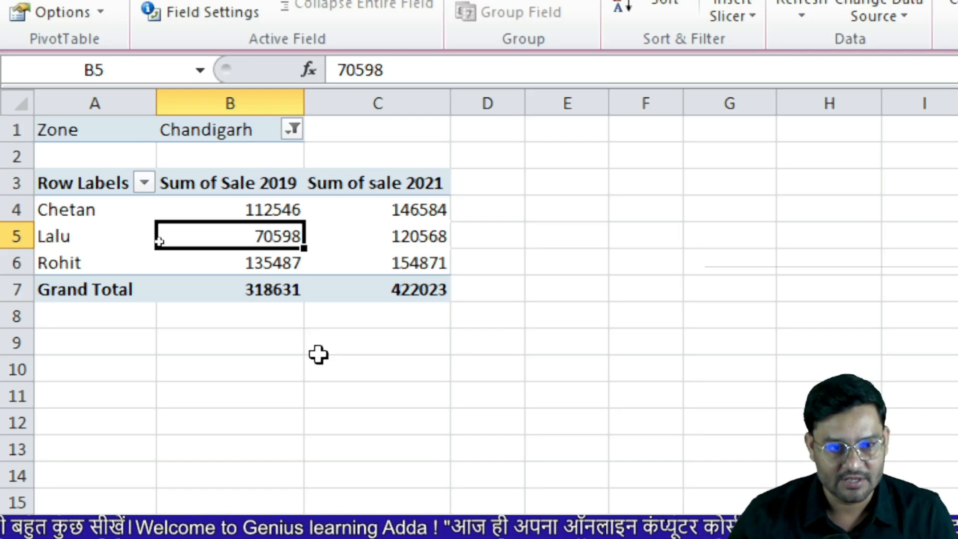
click(294, 130)
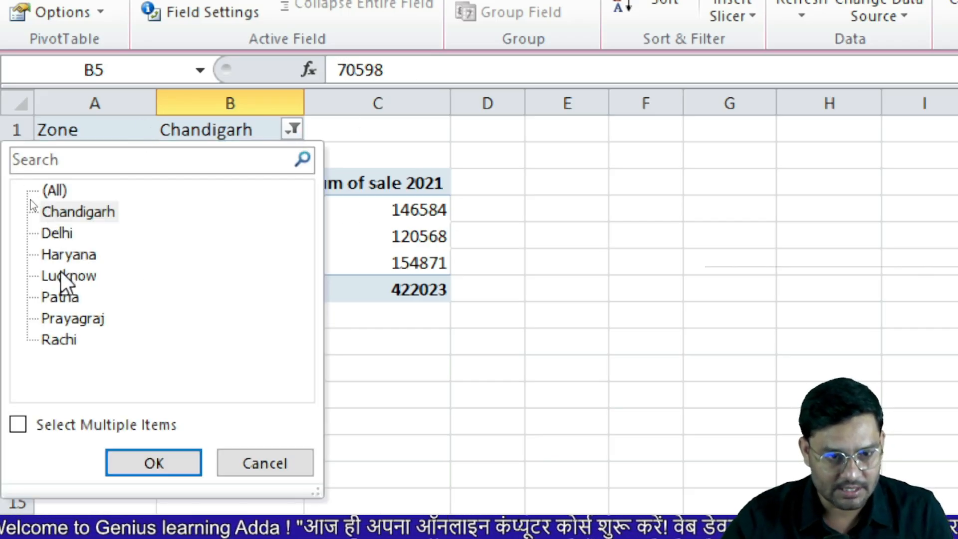
click(66, 256)
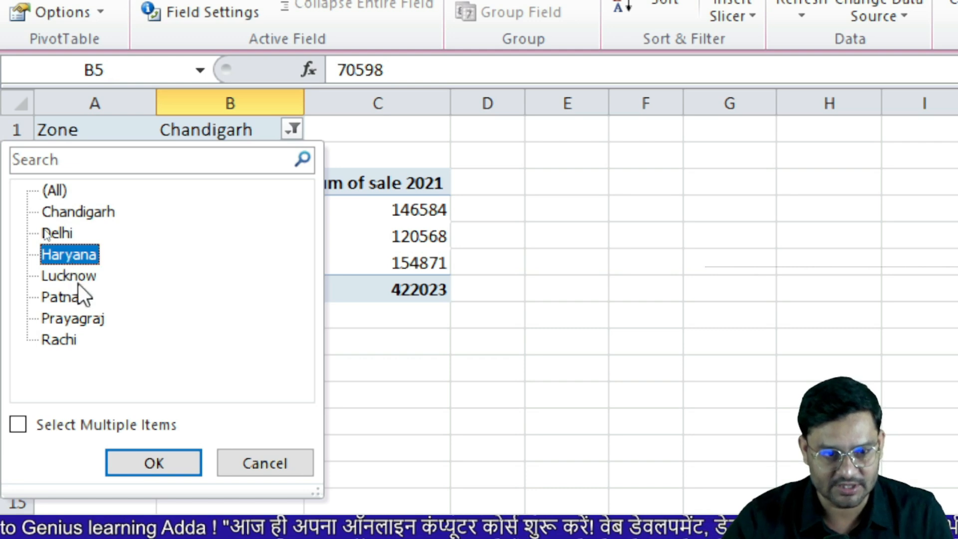
click(150, 465)
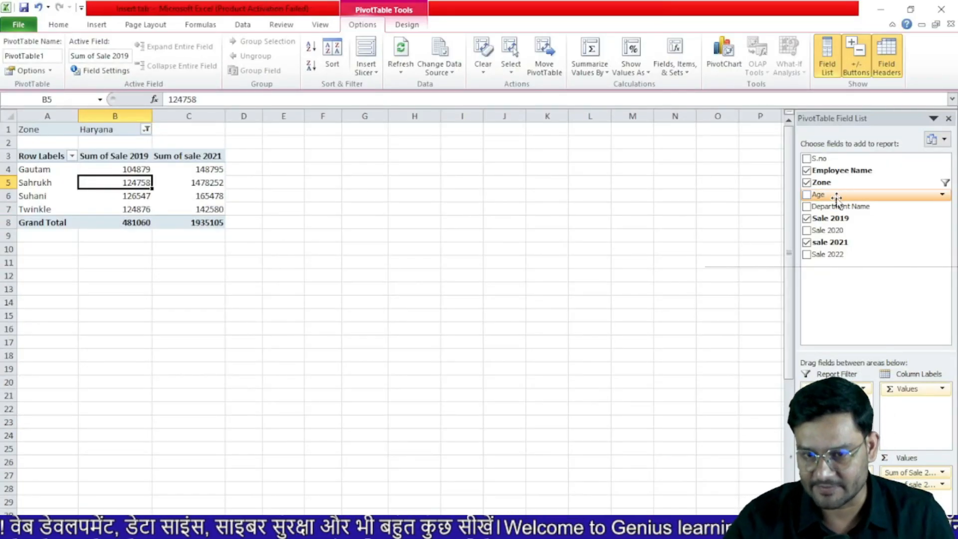
drag(847, 206, 855, 372)
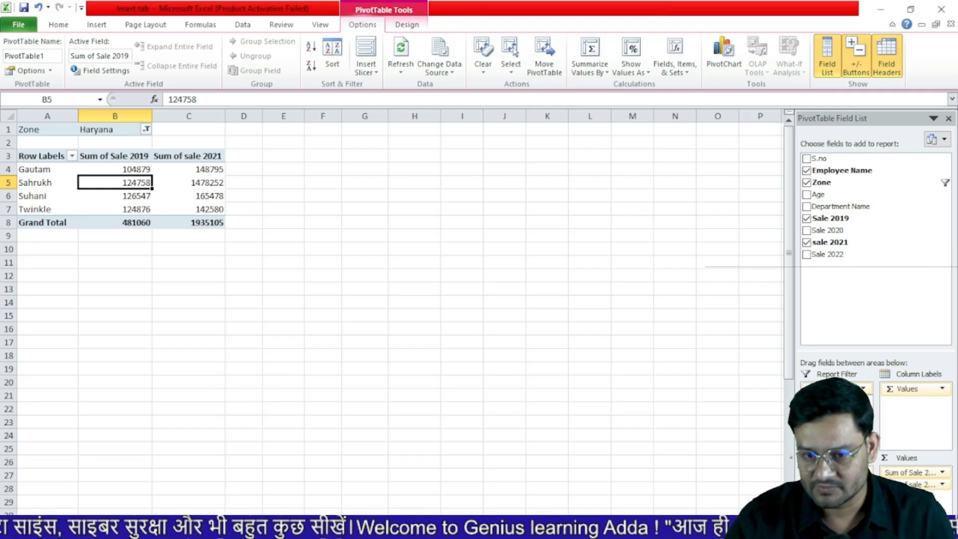
drag(855, 371, 838, 388)
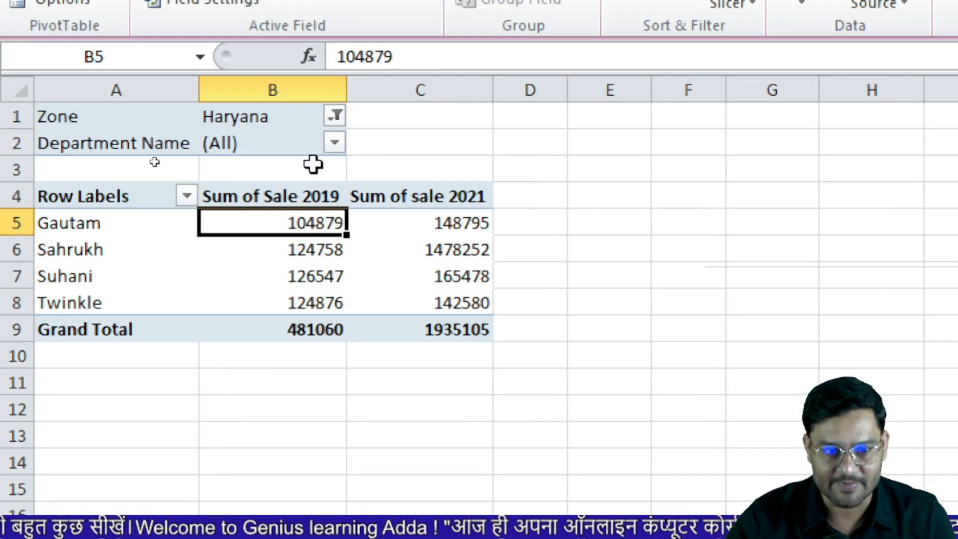
Filter the Department Name to Grocery, then switch it to Cosmatic
click(335, 144)
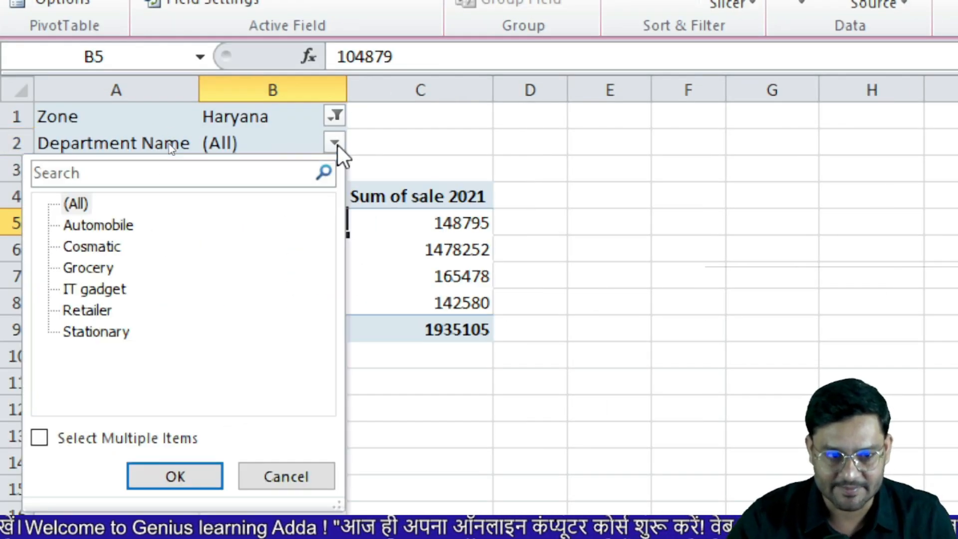
click(82, 268)
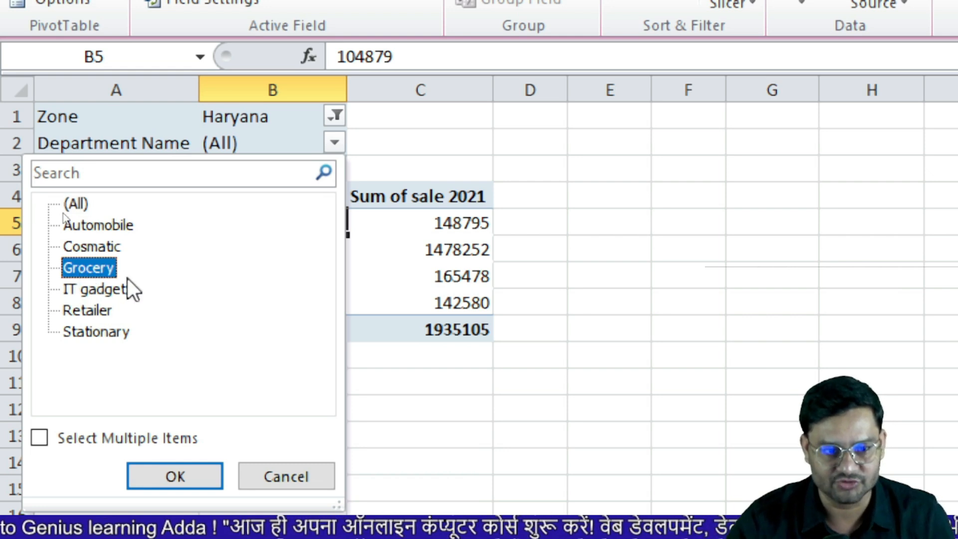
click(192, 480)
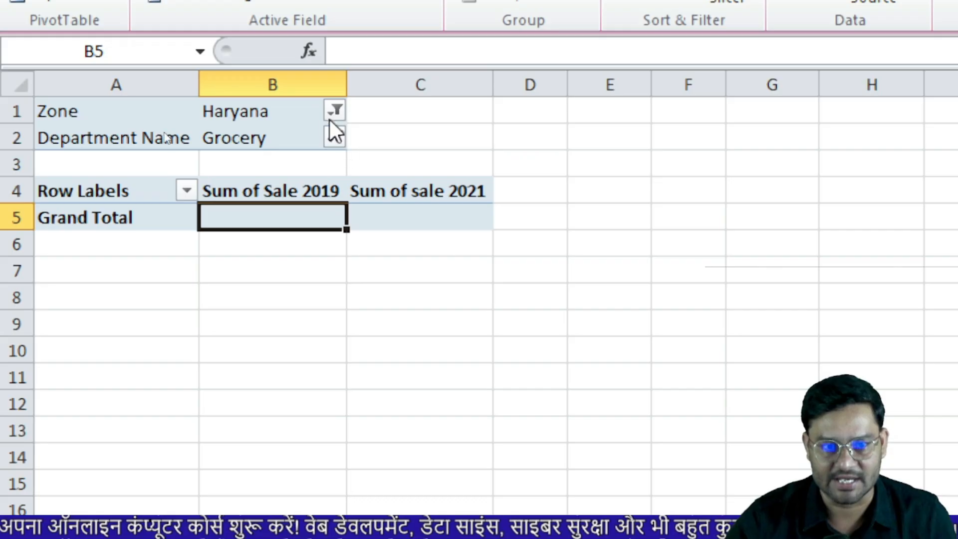
click(334, 136)
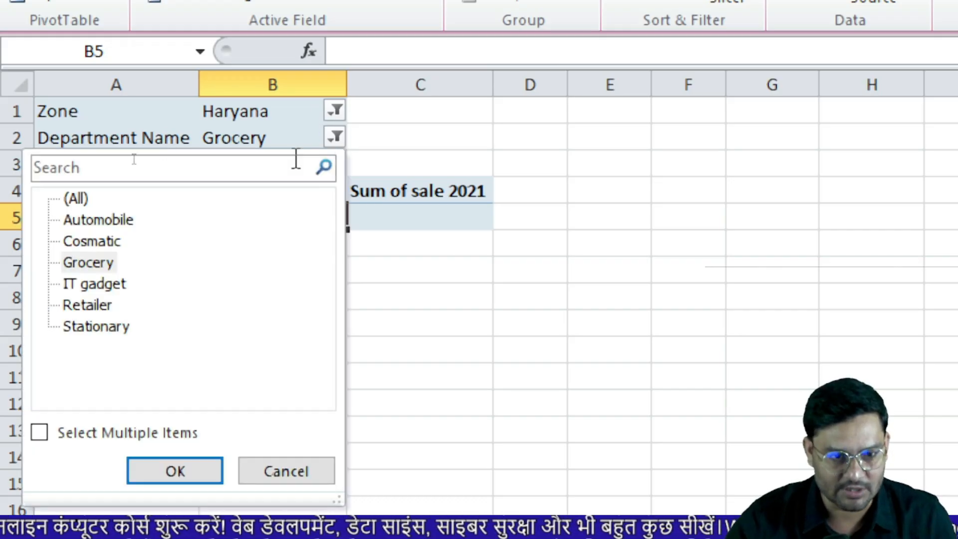
click(96, 241)
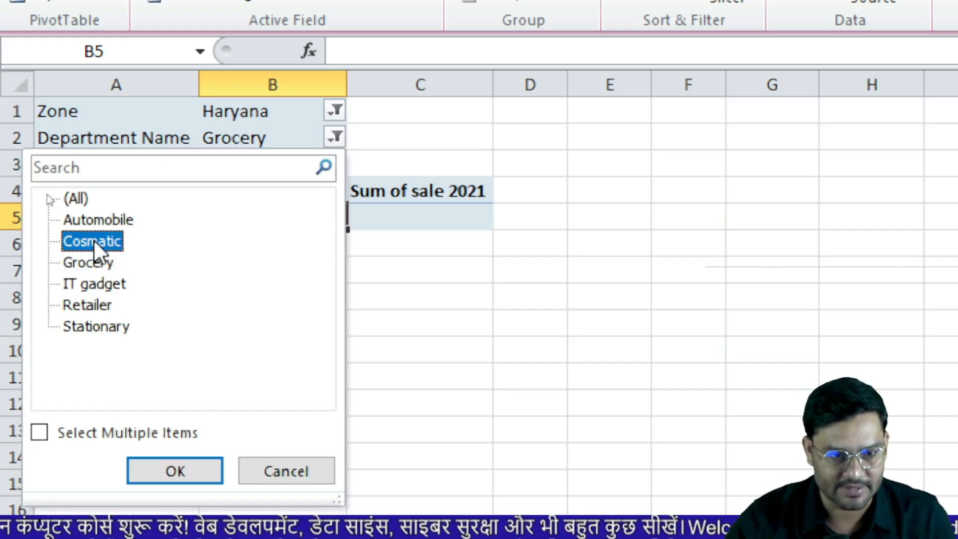
click(178, 471)
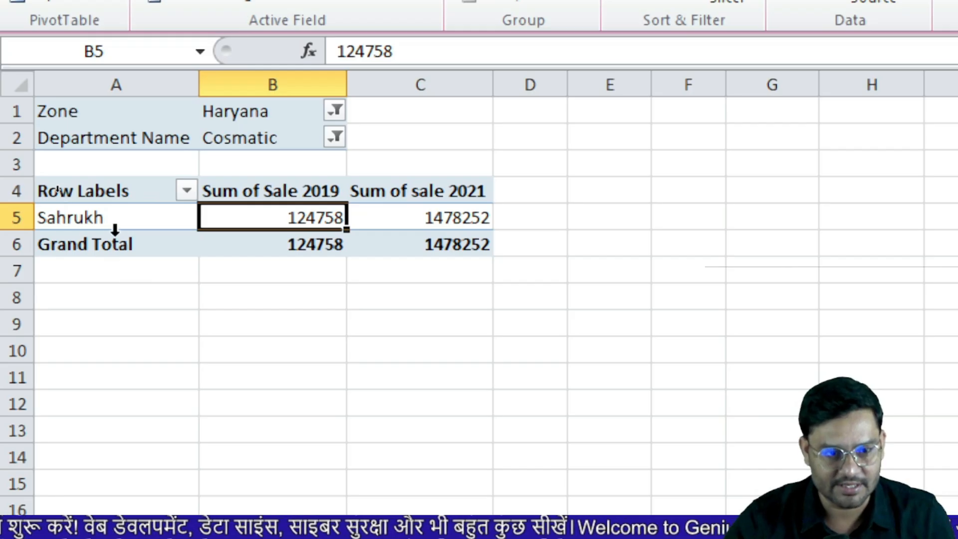
Filter Zone to Prayagraj and Department Name to Stationary, leaving two employees
click(334, 111)
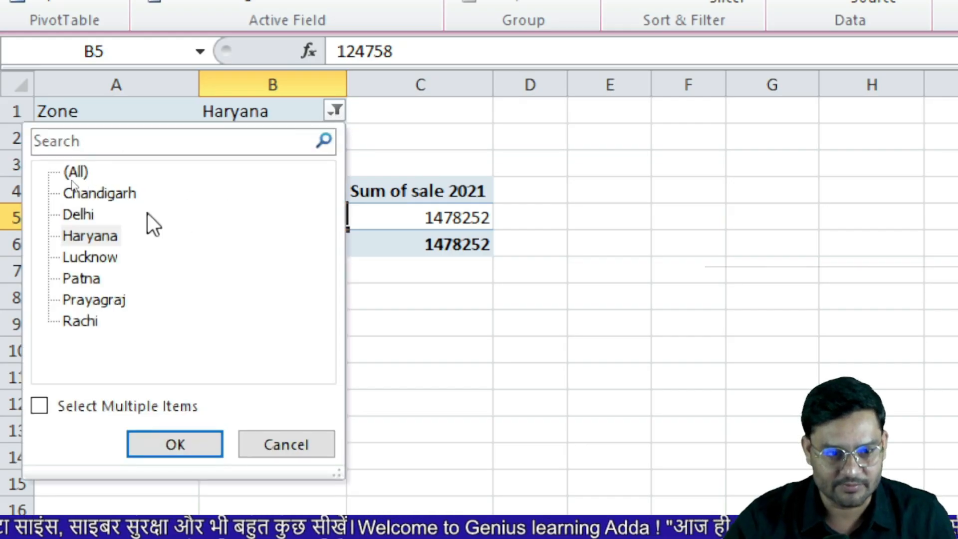
click(103, 301)
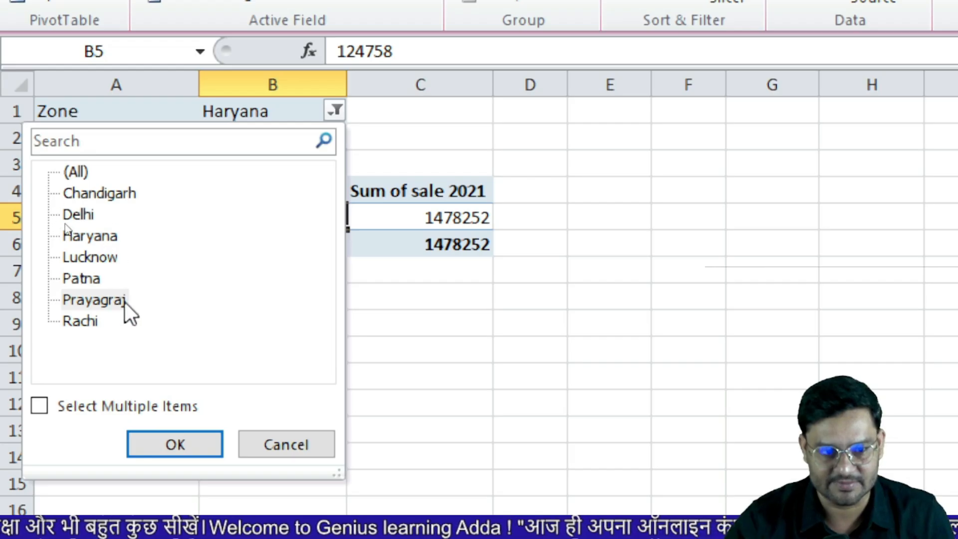
click(186, 443)
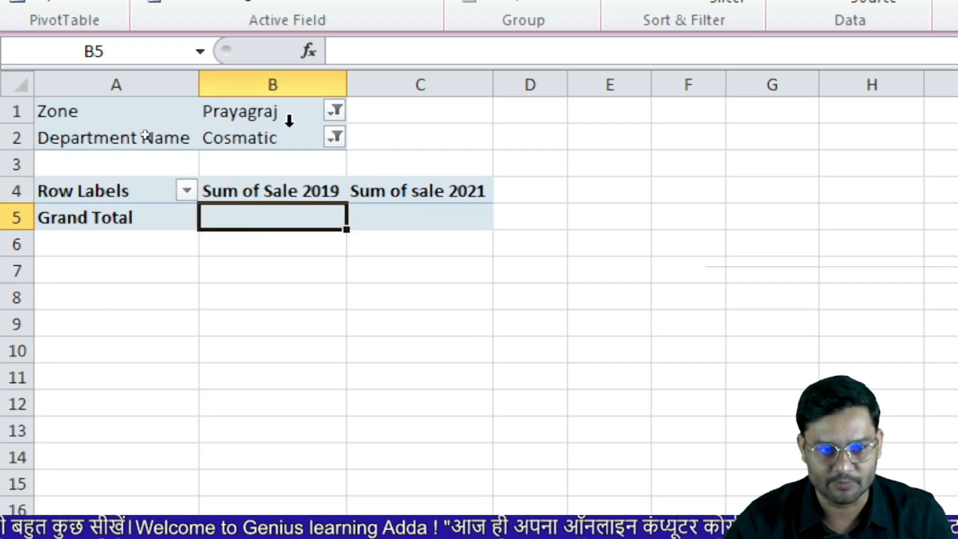
click(338, 138)
click(111, 330)
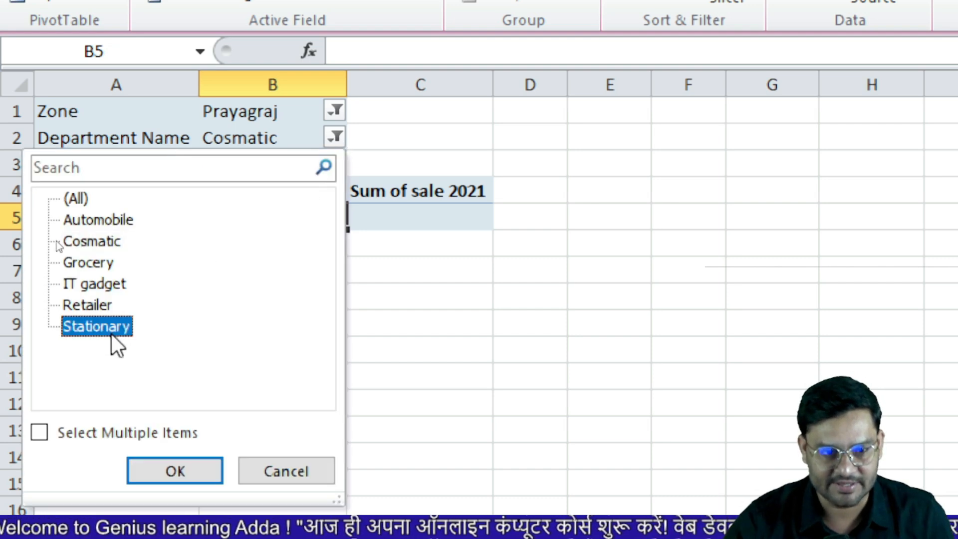
click(199, 474)
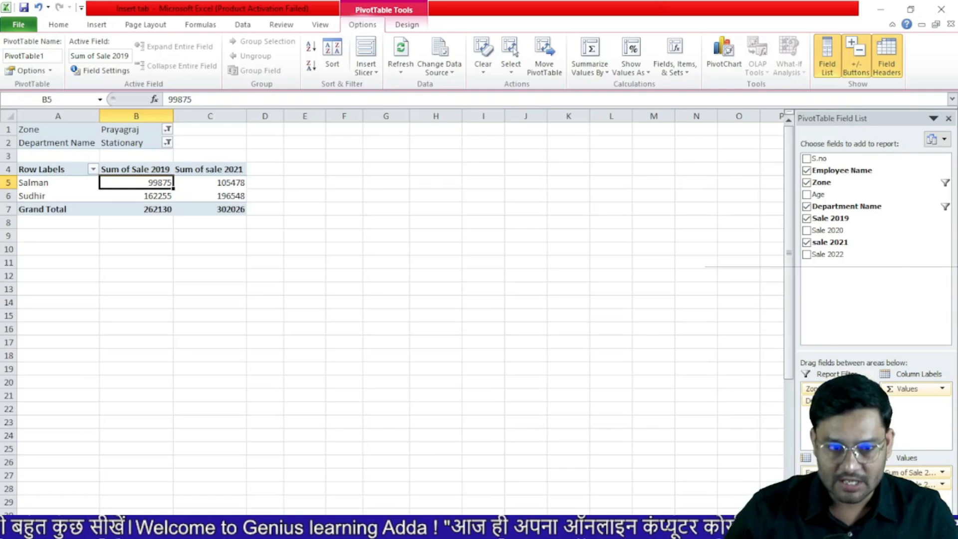
Switch to the employee source data sheet
click(100, 29)
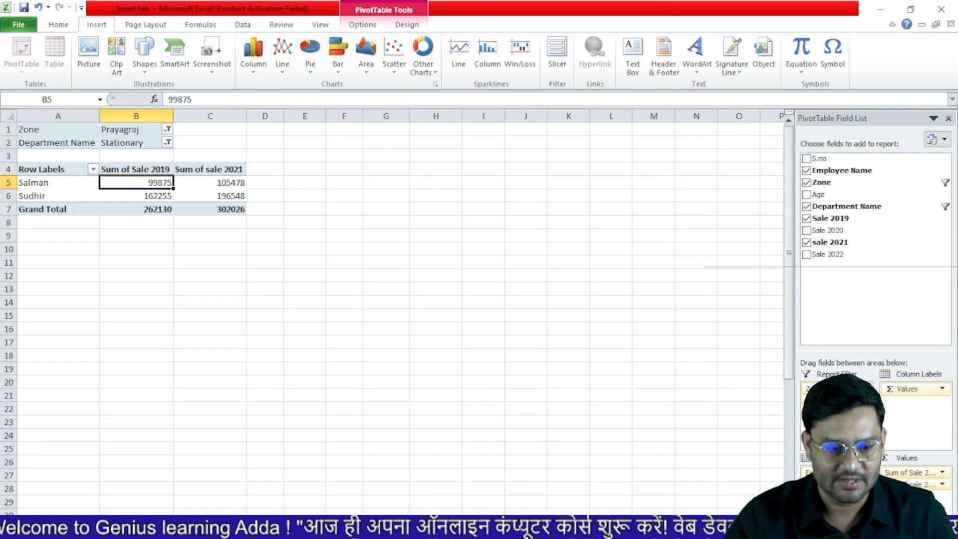
click(104, 521)
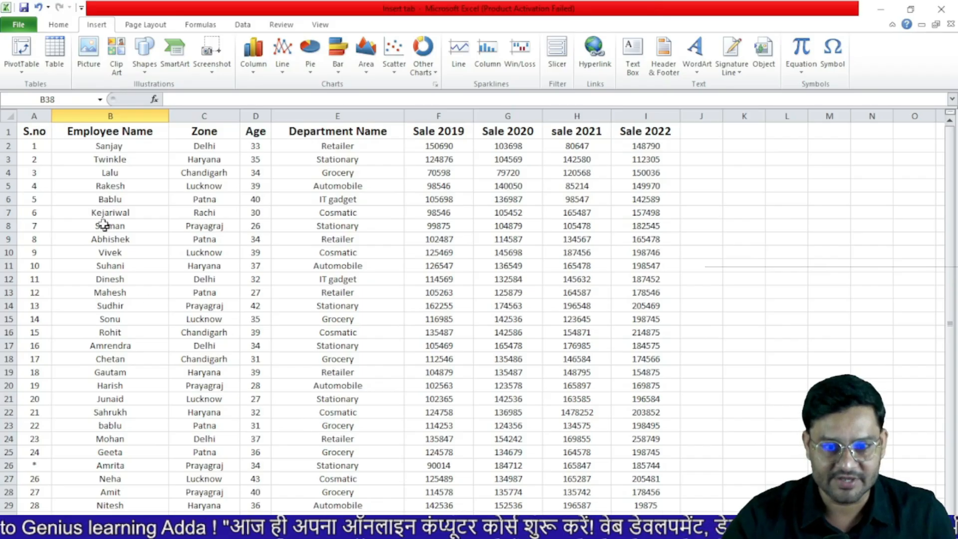
drag(73, 156, 619, 471)
click(762, 427)
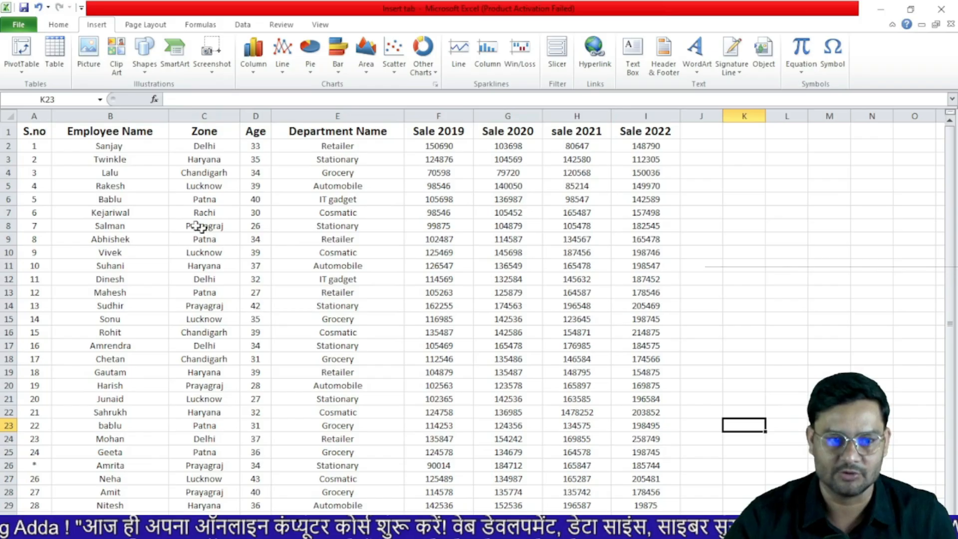
Select the data from A1 and open Create Table for =$A$1:$I$31 with headers
click(23, 133)
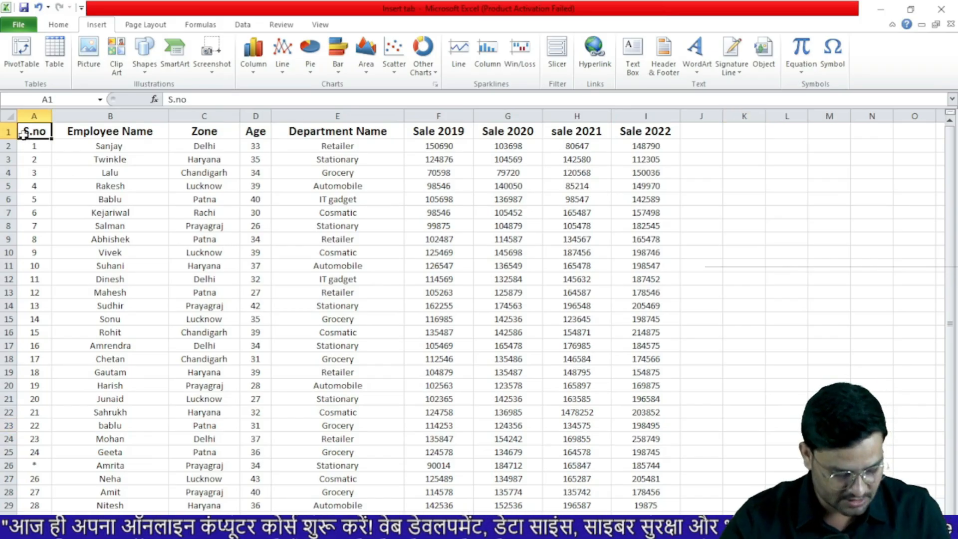
key(ctrl+a)
click(57, 53)
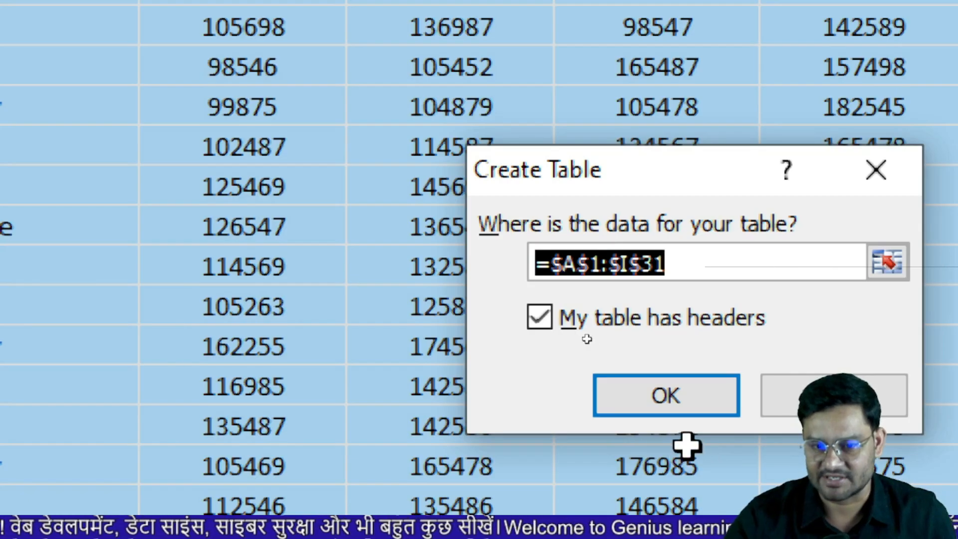
Create the table with headers and apply a green banded table style
click(678, 399)
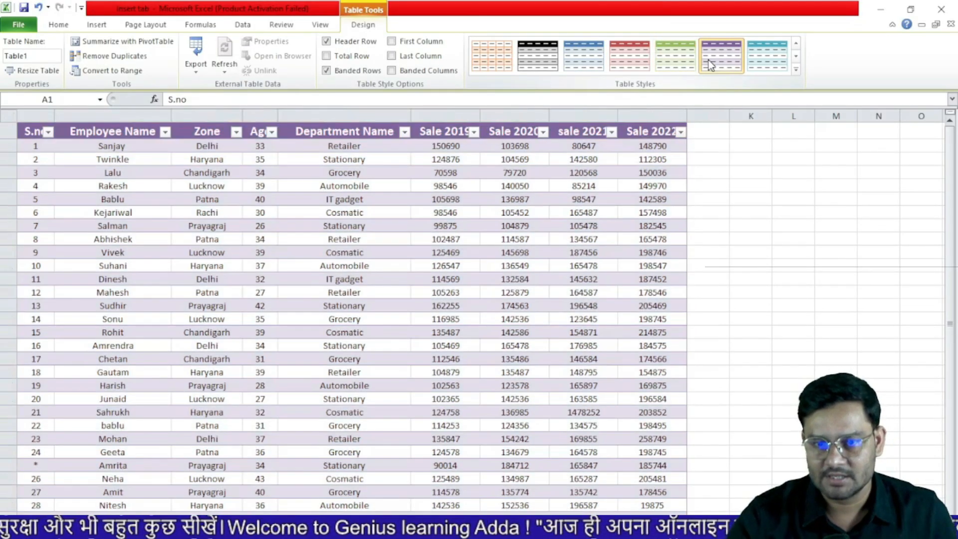
click(721, 56)
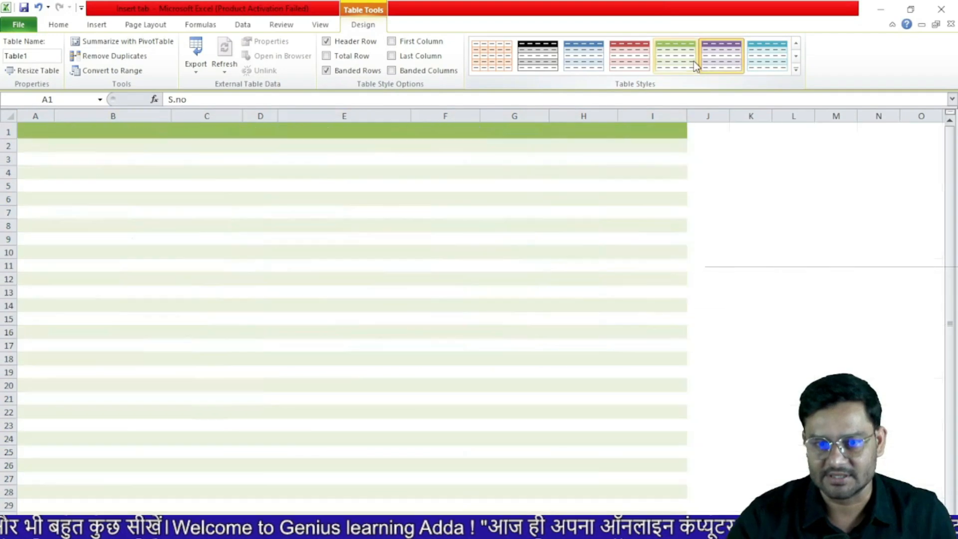
click(688, 60)
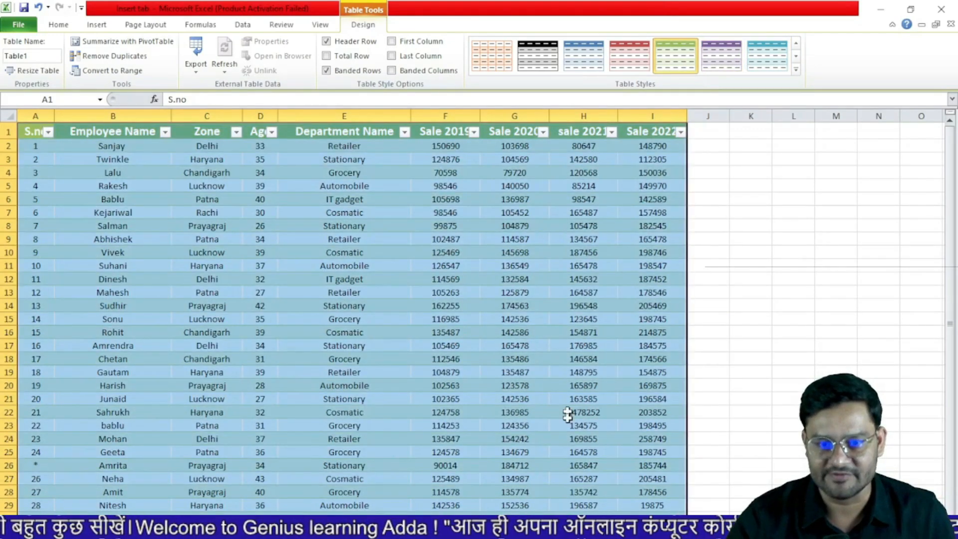
scroll(731, 436, down, 3)
drag(87, 444, 611, 433)
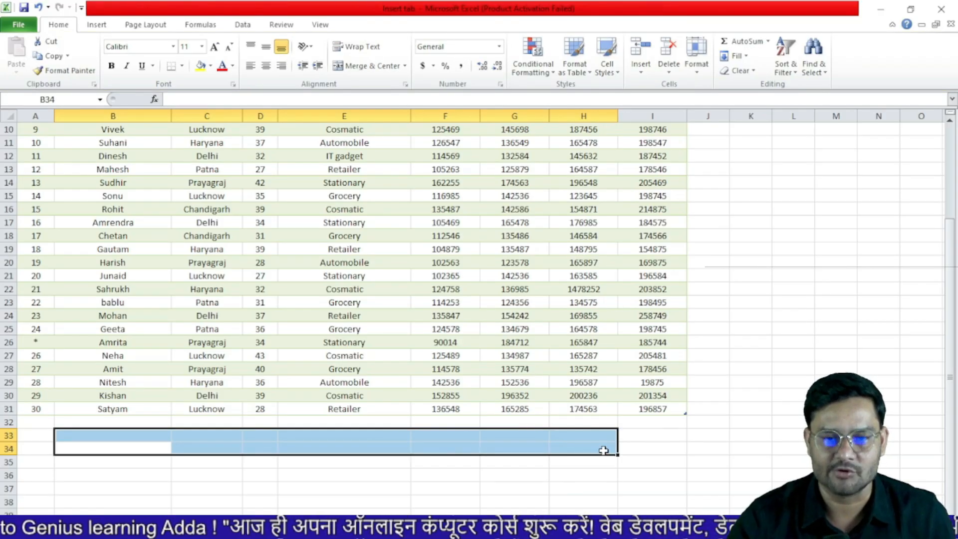
scroll(516, 408, up, 3)
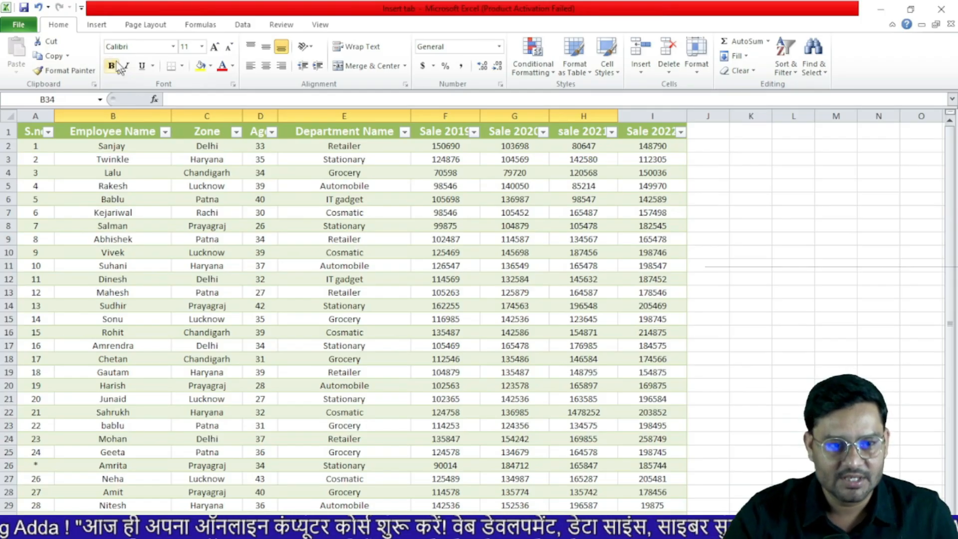
click(97, 25)
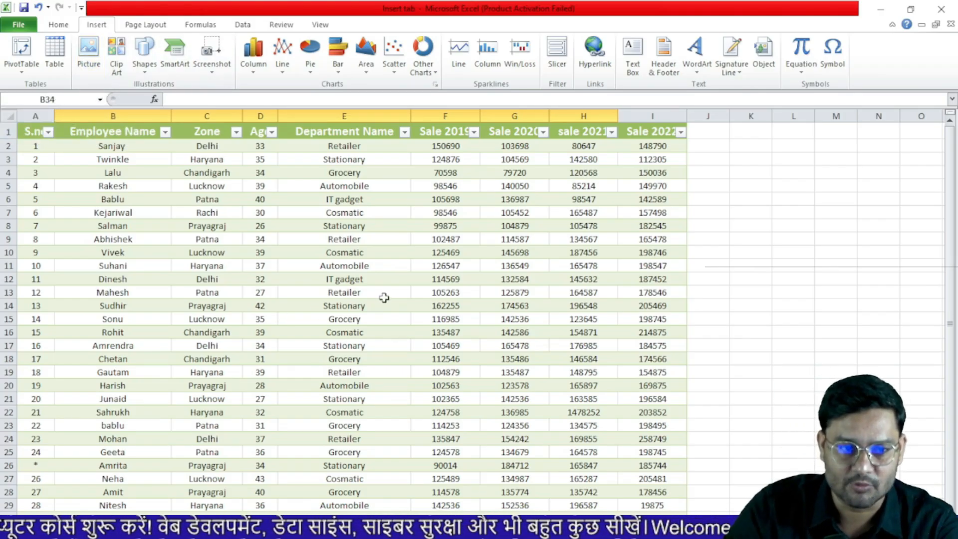
Insert the Advance Filter PNG from the Downloads folder onto the sheet
click(89, 58)
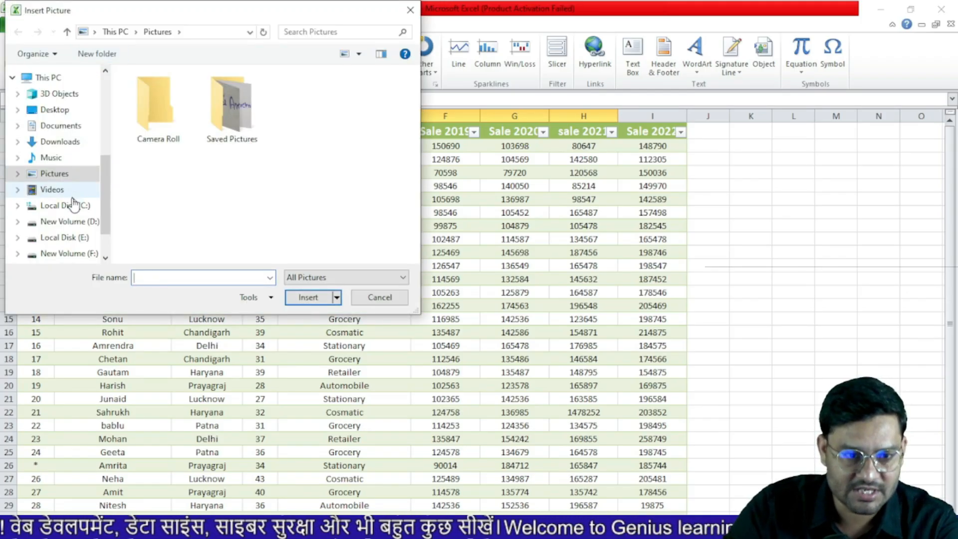
click(60, 143)
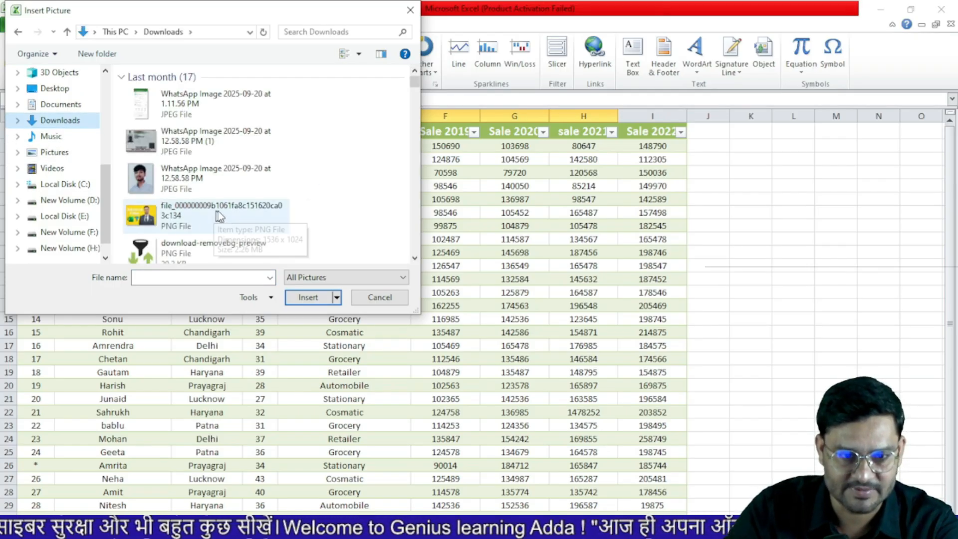
click(235, 212)
click(304, 298)
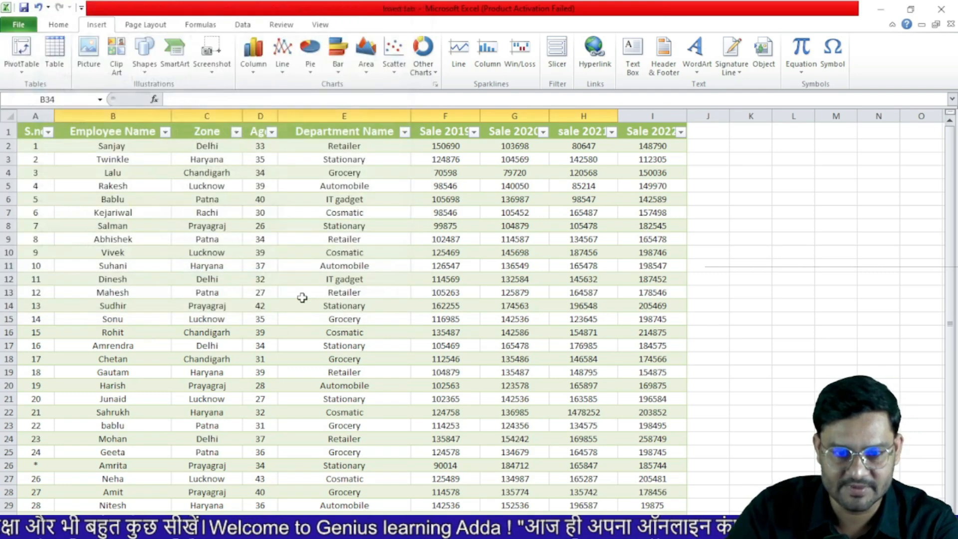
Shrink the inserted picture to 5.64 by 3.76 inches by dragging its corner
scroll(302, 297, down, 11)
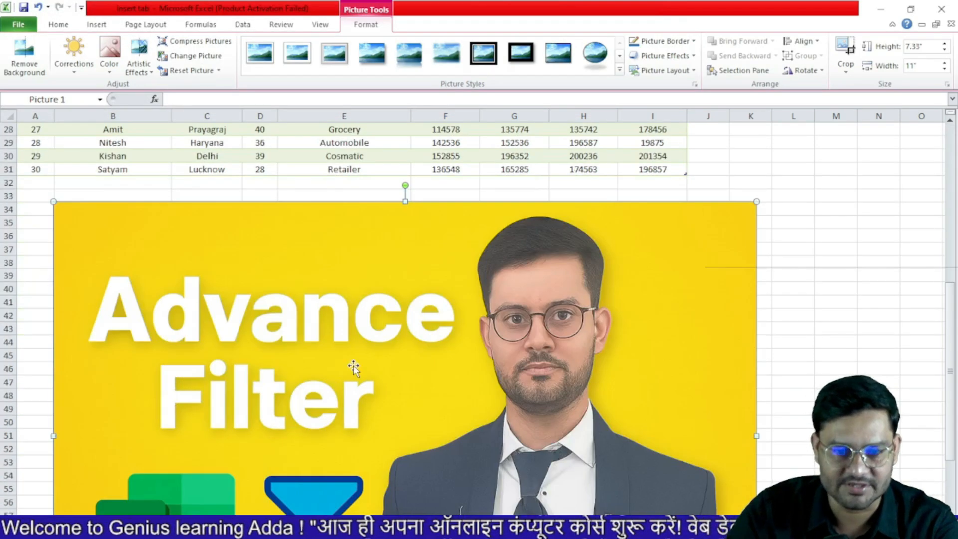
scroll(112, 192, up, 3)
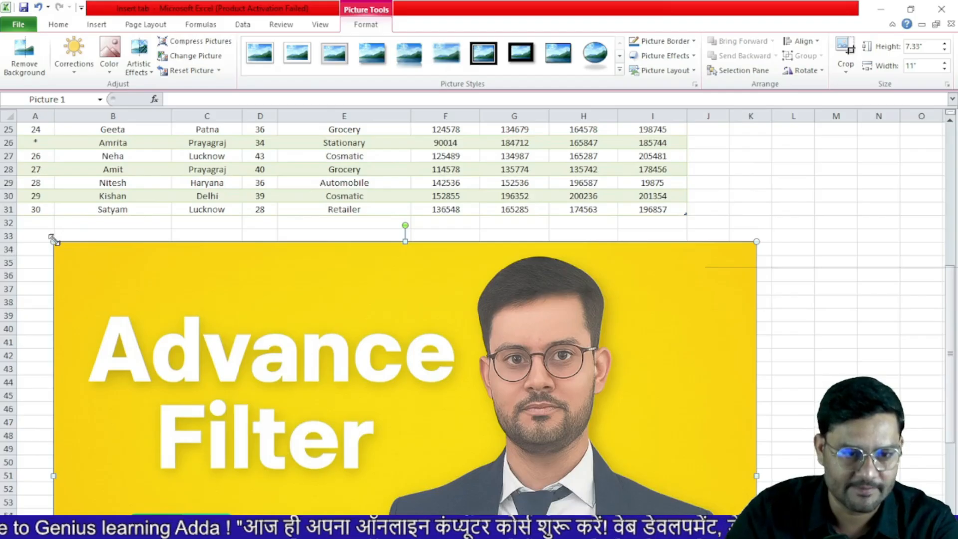
drag(284, 399, 234, 185)
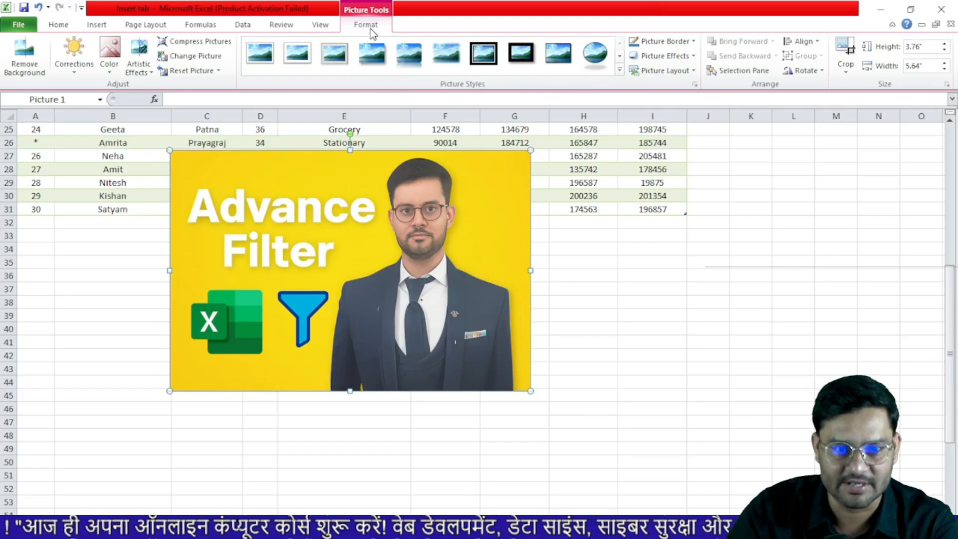
Try Remove Background on the photo, then apply a brightness and contrast correction preset
click(24, 68)
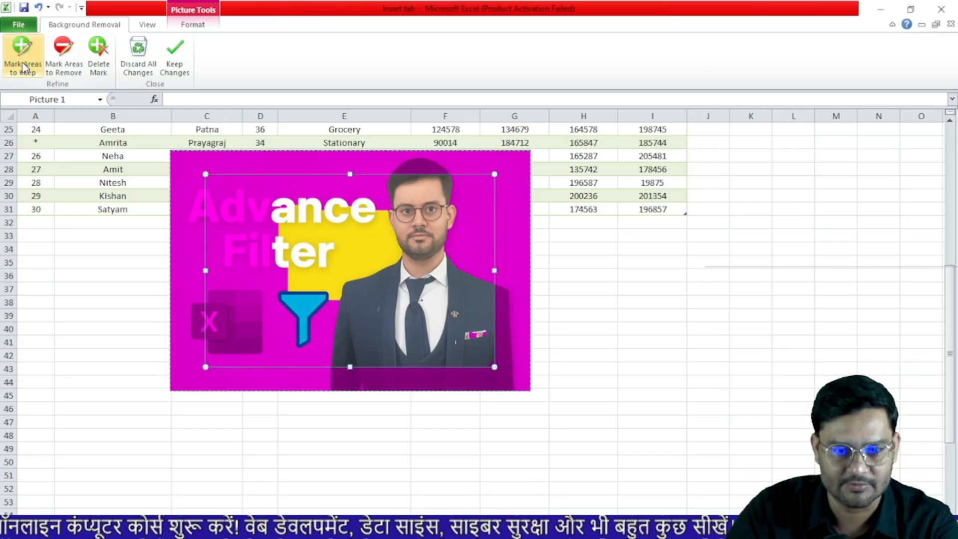
click(177, 72)
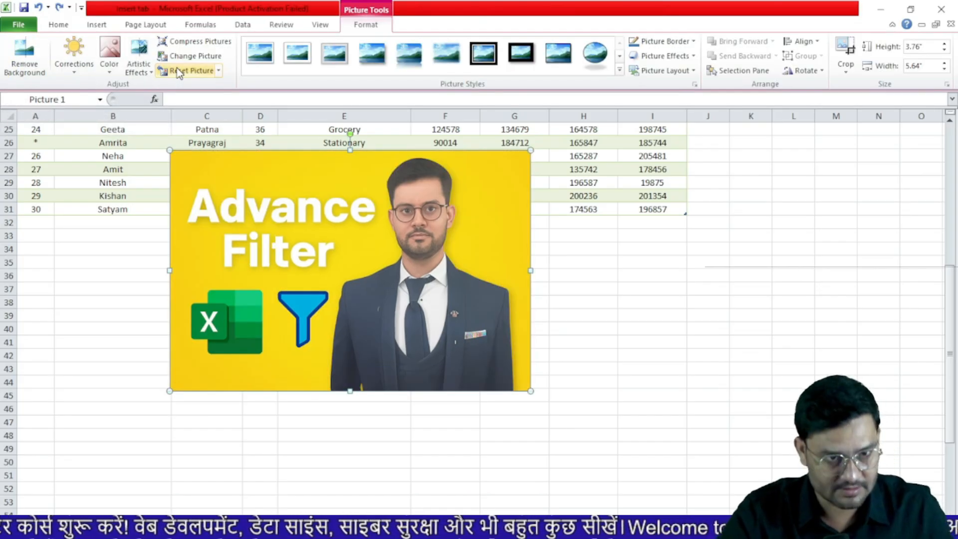
click(77, 70)
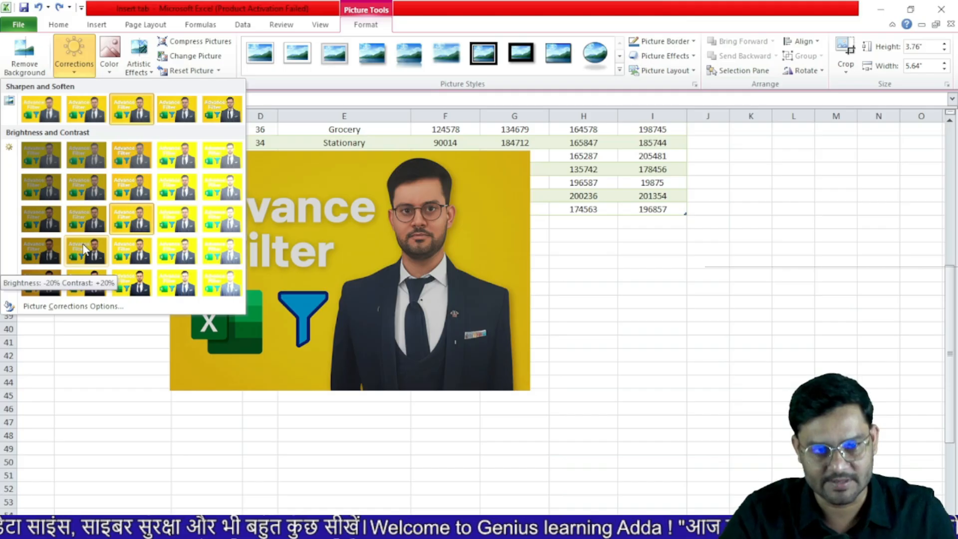
click(85, 249)
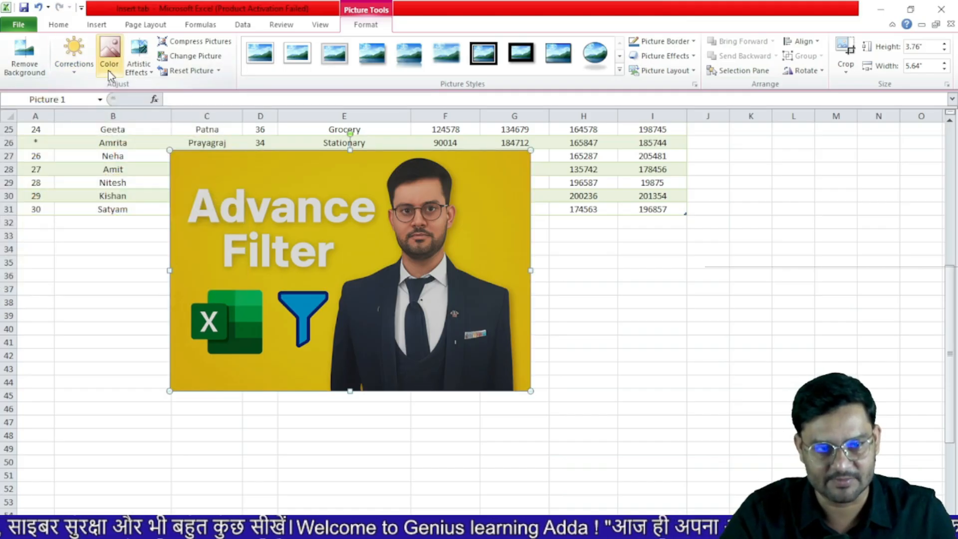
Give the photo a warmer colour tone and the Pastels Smooth artistic effect
click(108, 58)
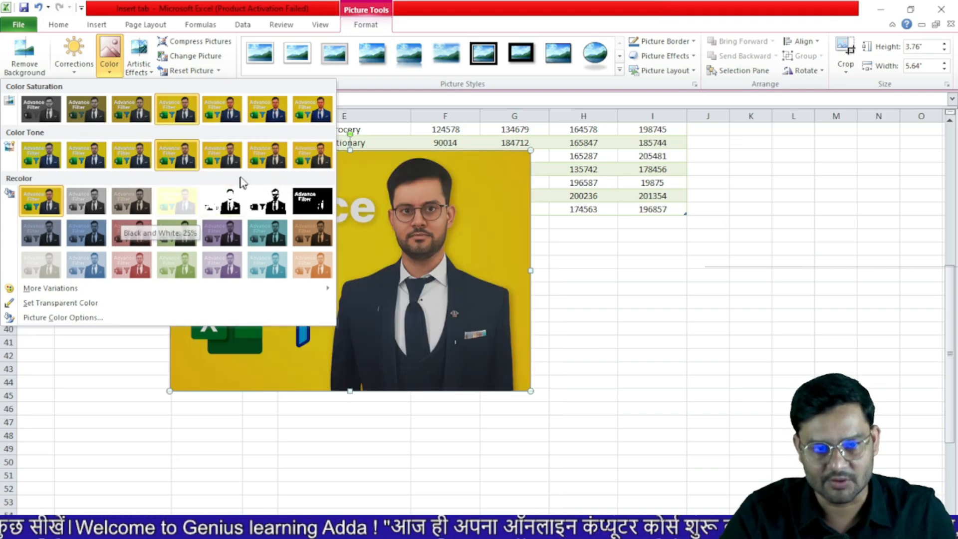
click(308, 159)
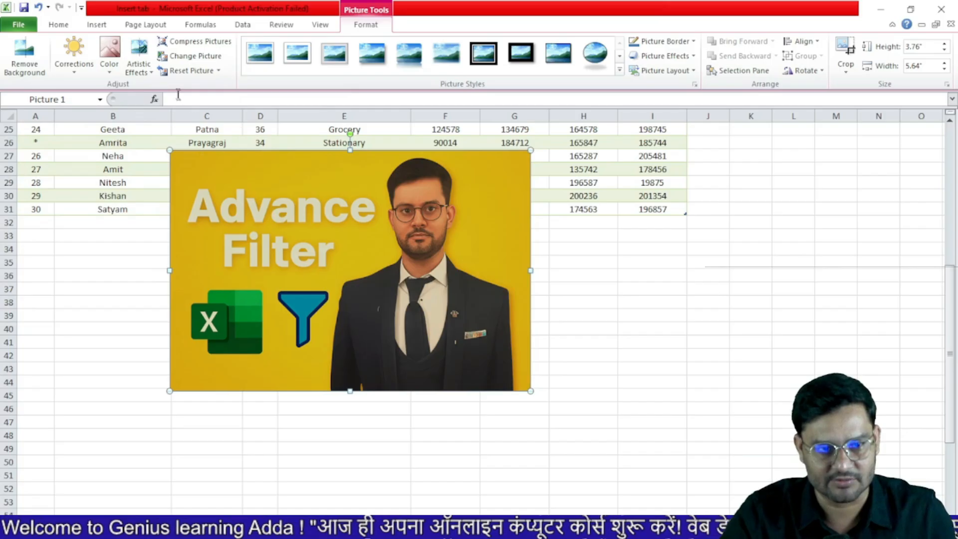
click(149, 73)
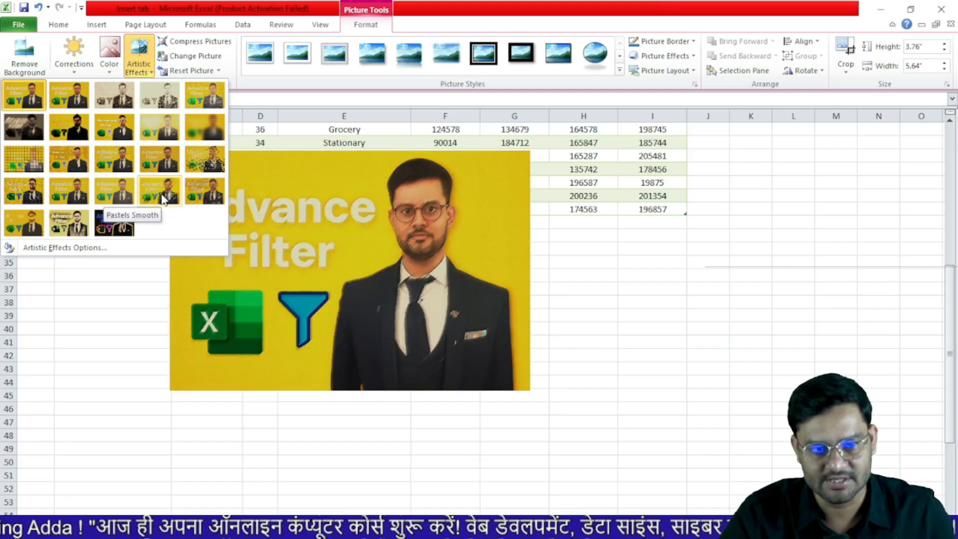
click(161, 194)
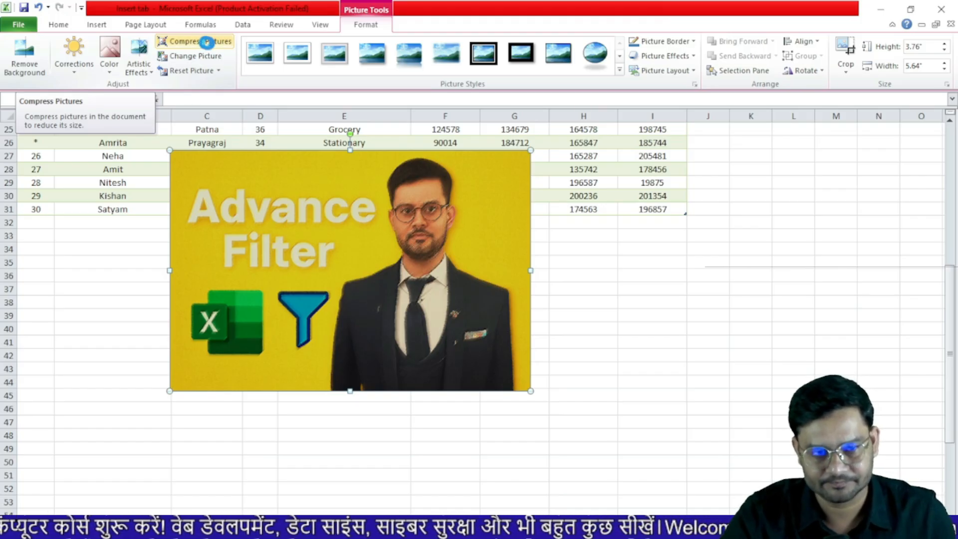
Compress only this picture at Print (220 ppi), deleting cropped areas
click(206, 42)
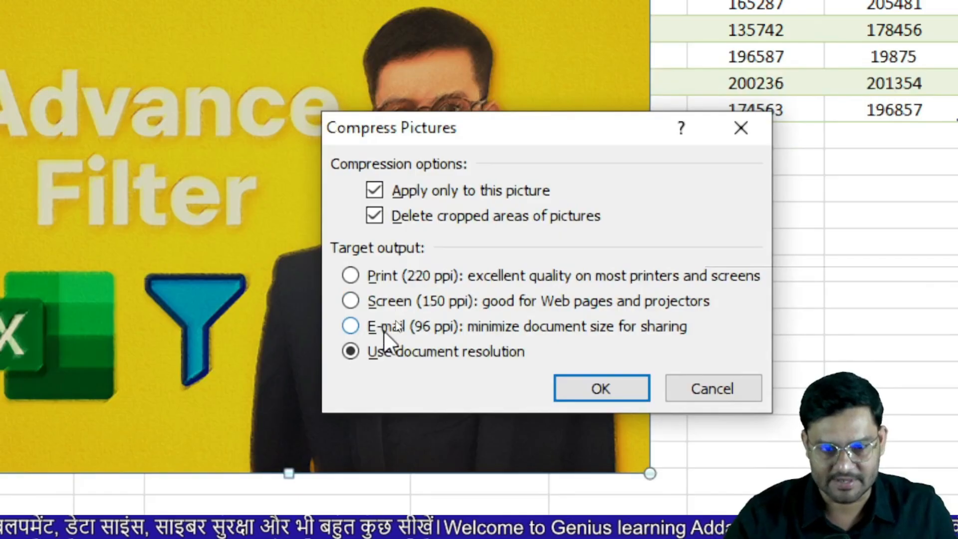
click(357, 327)
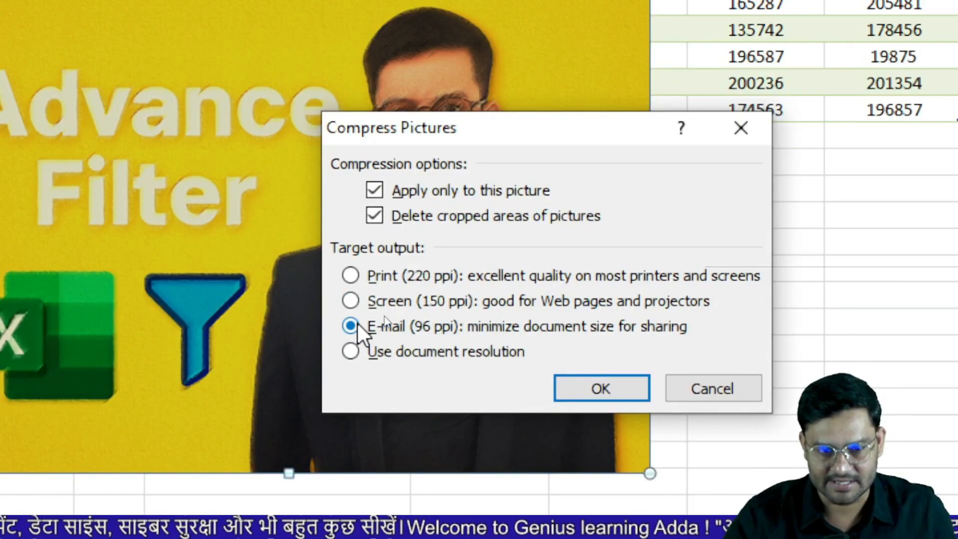
click(353, 275)
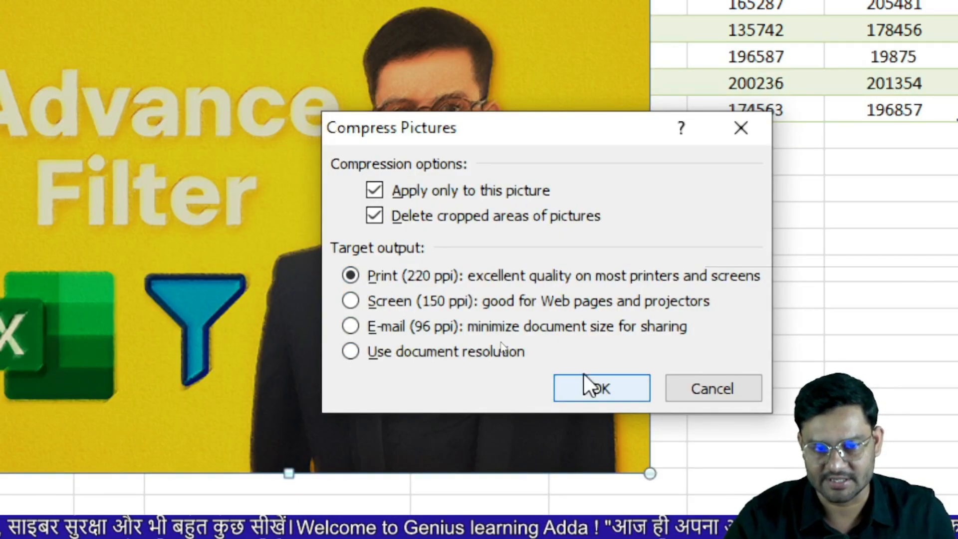
click(601, 389)
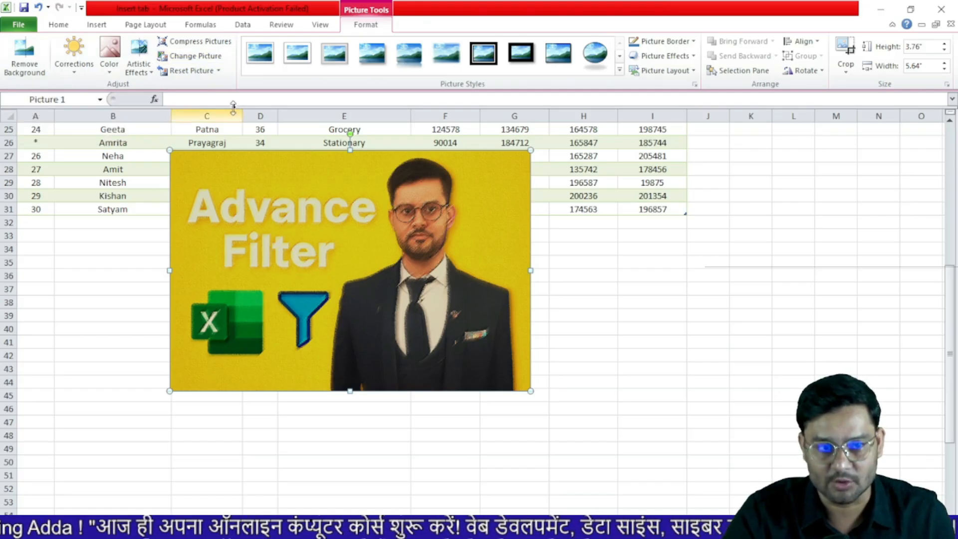
Swap the photo for the download-removebg-preview funnel image from Downloads
click(203, 57)
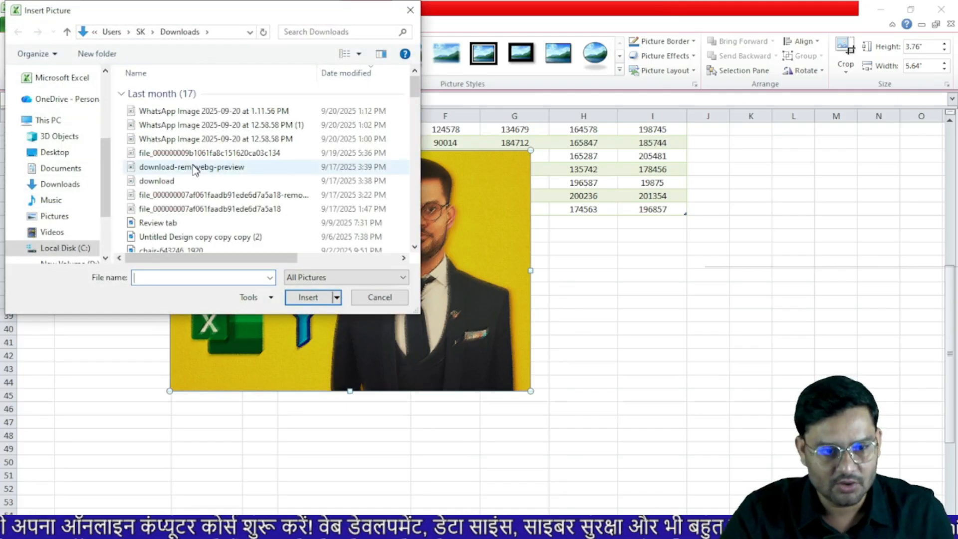
click(177, 227)
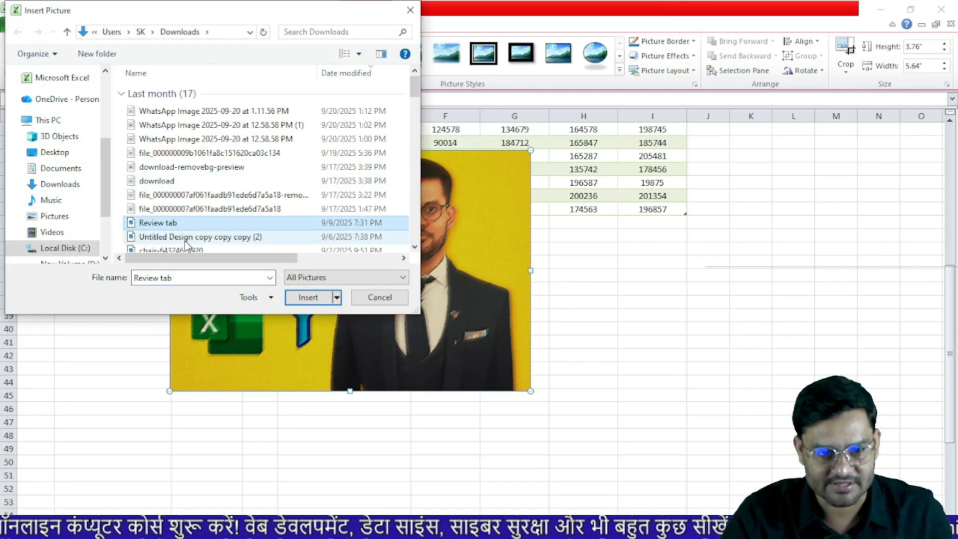
click(186, 241)
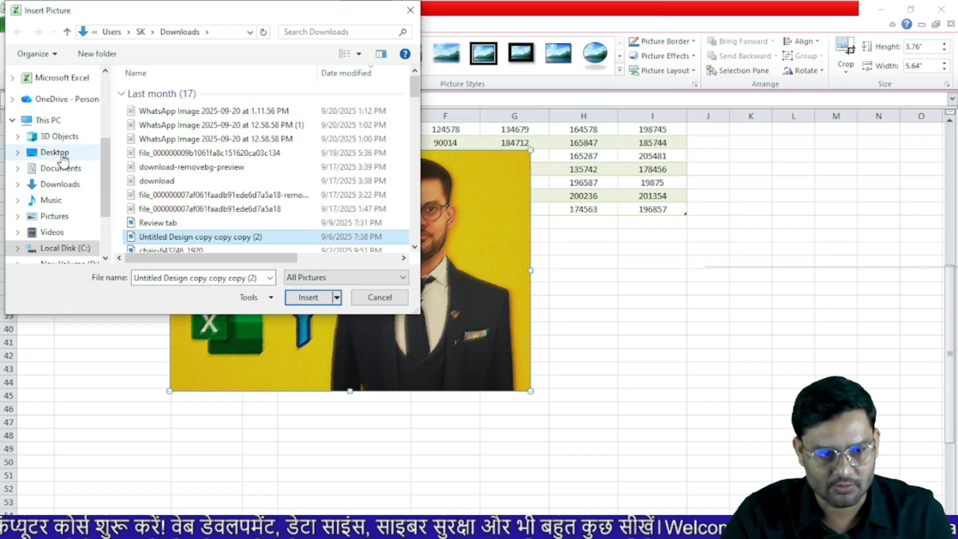
click(64, 186)
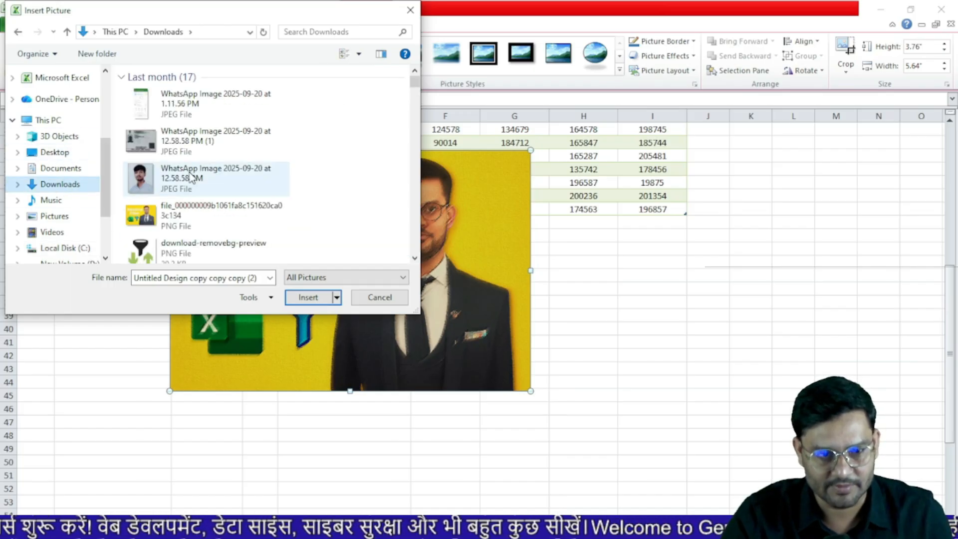
click(199, 242)
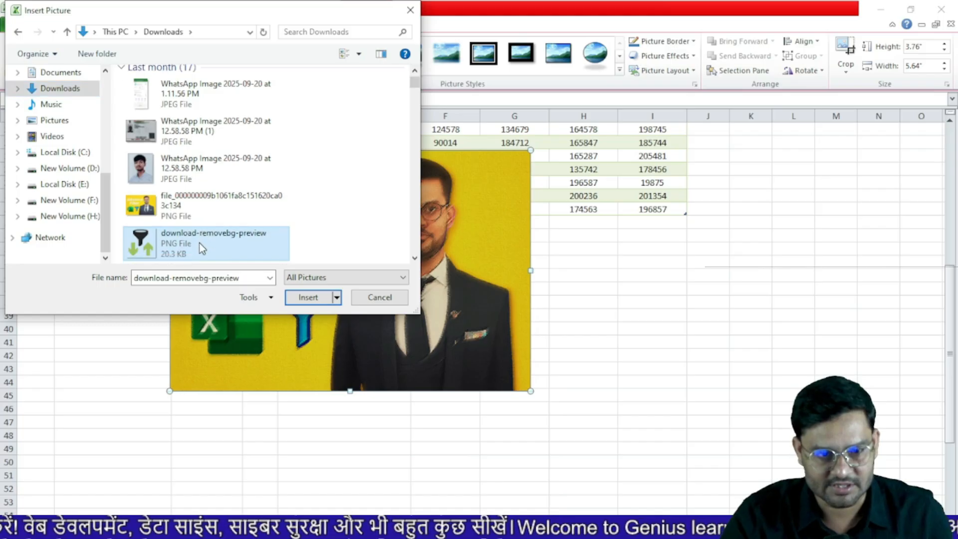
click(304, 297)
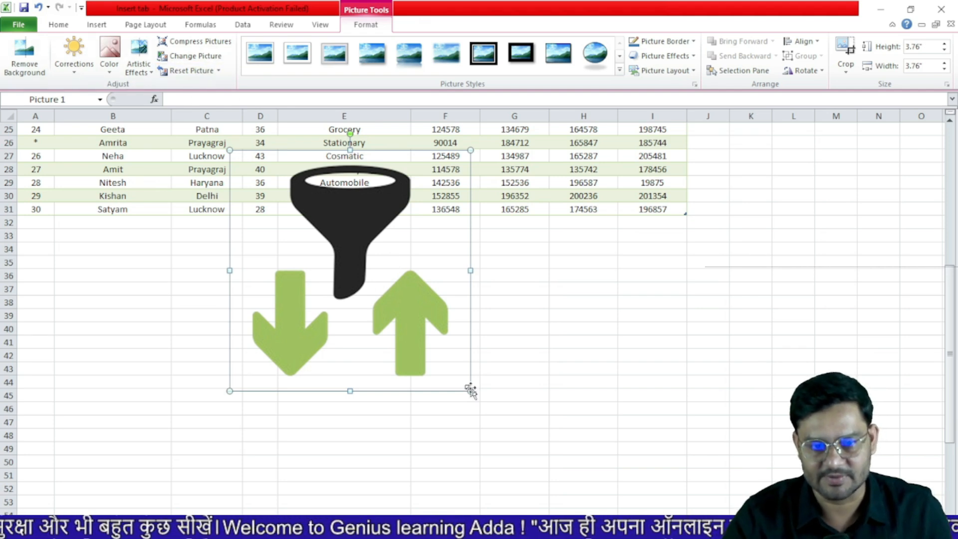
Reset the funnel picture and its size back to the original 2.34 by 2.34 inches
drag(471, 390, 572, 492)
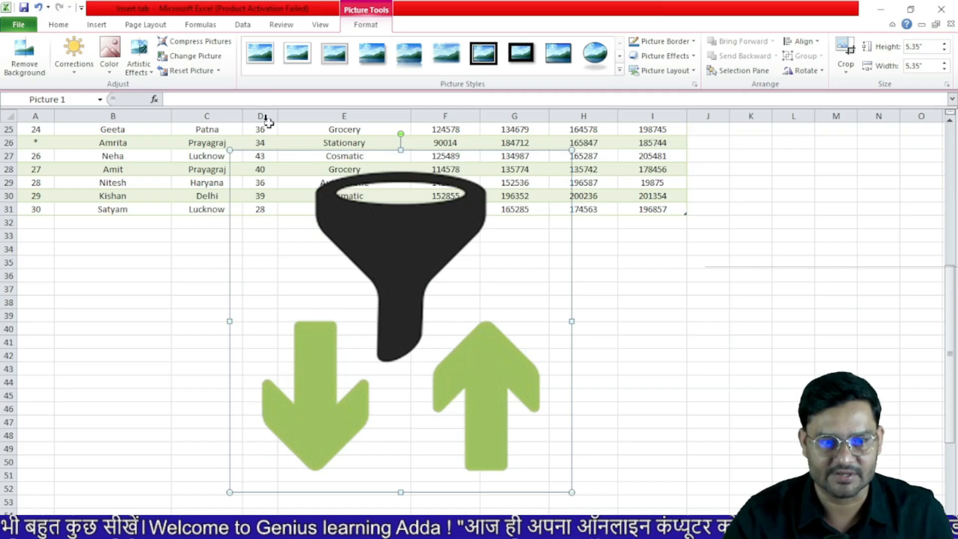
click(202, 67)
click(218, 70)
click(189, 99)
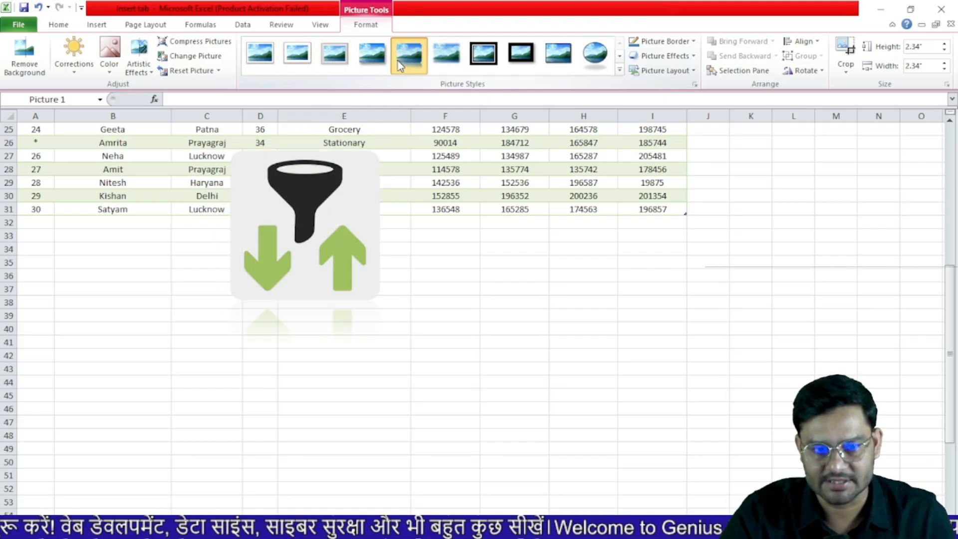
Apply the thick black frame picture style, leaving the border colour unchanged
click(484, 56)
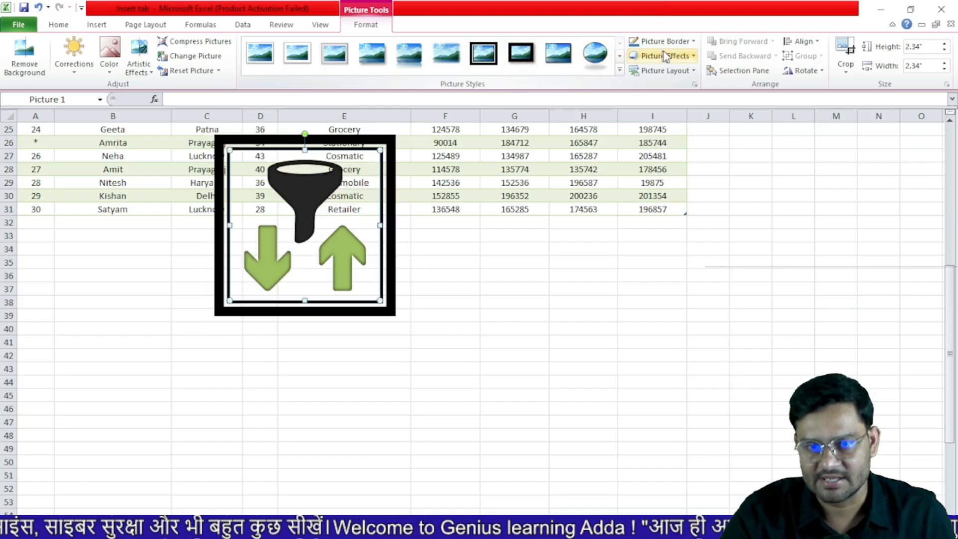
click(692, 44)
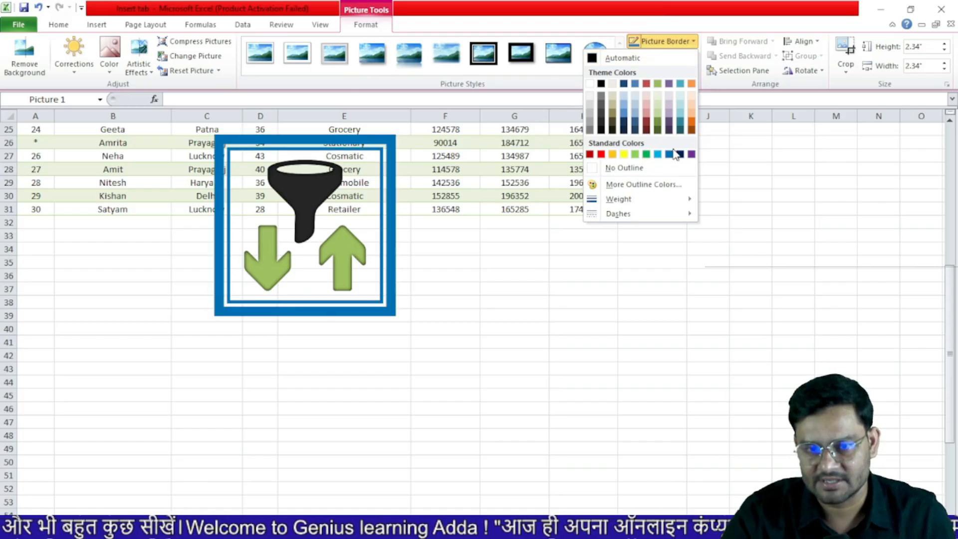
click(750, 163)
Browse the Picture Effects options without applying any effect
click(678, 60)
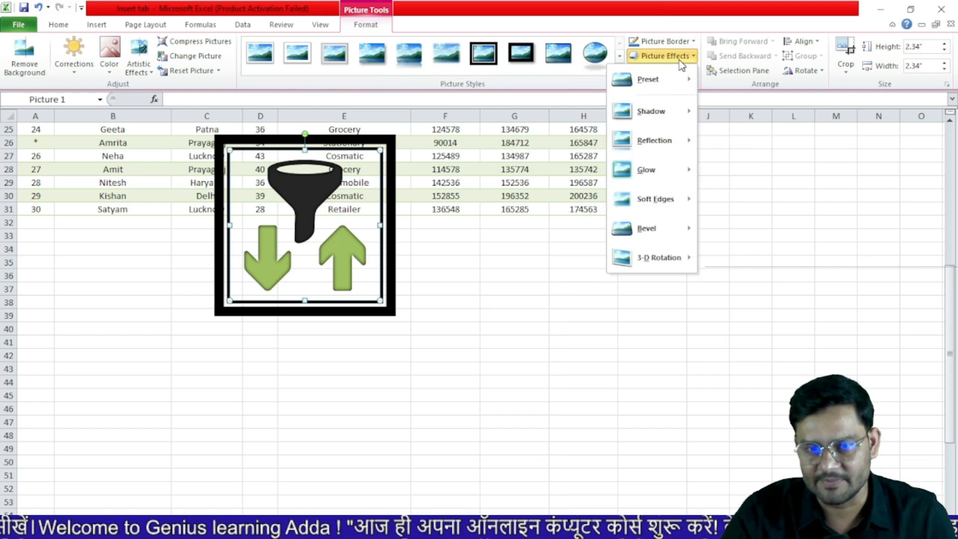
mouse_move(654, 141)
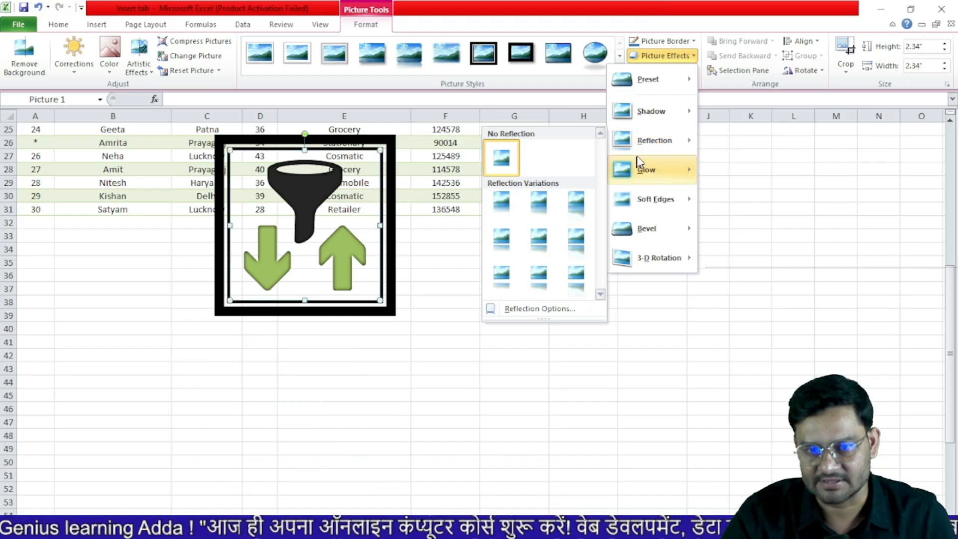
mouse_move(640, 112)
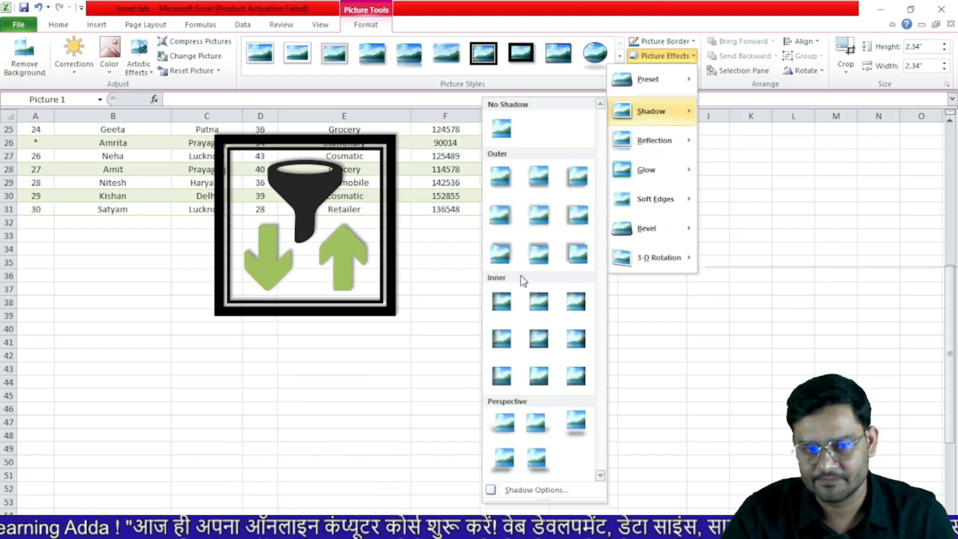
mouse_move(636, 173)
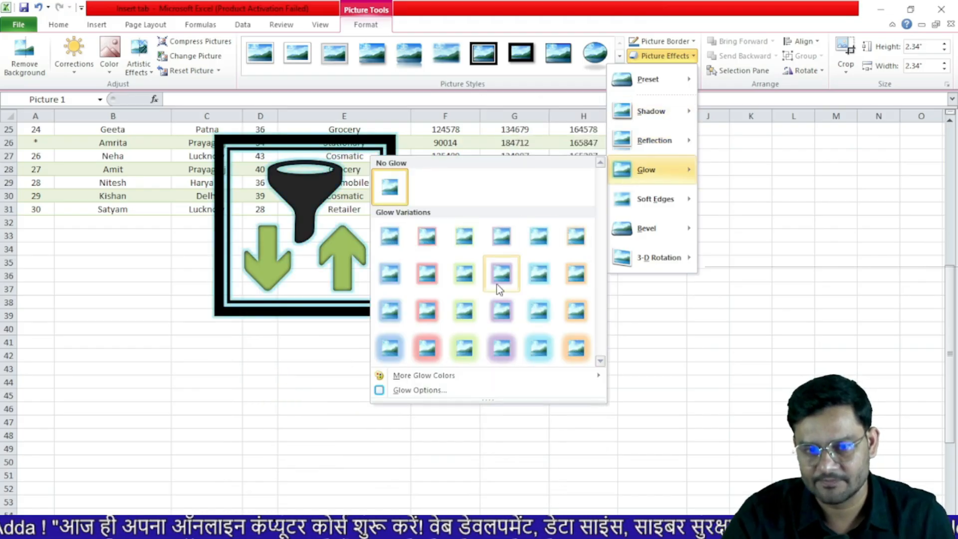
mouse_move(644, 140)
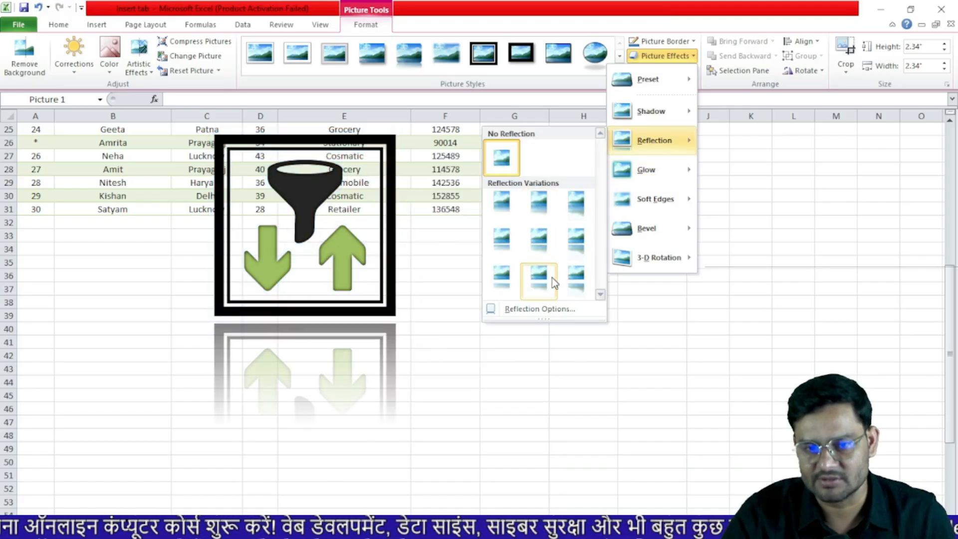
click(755, 234)
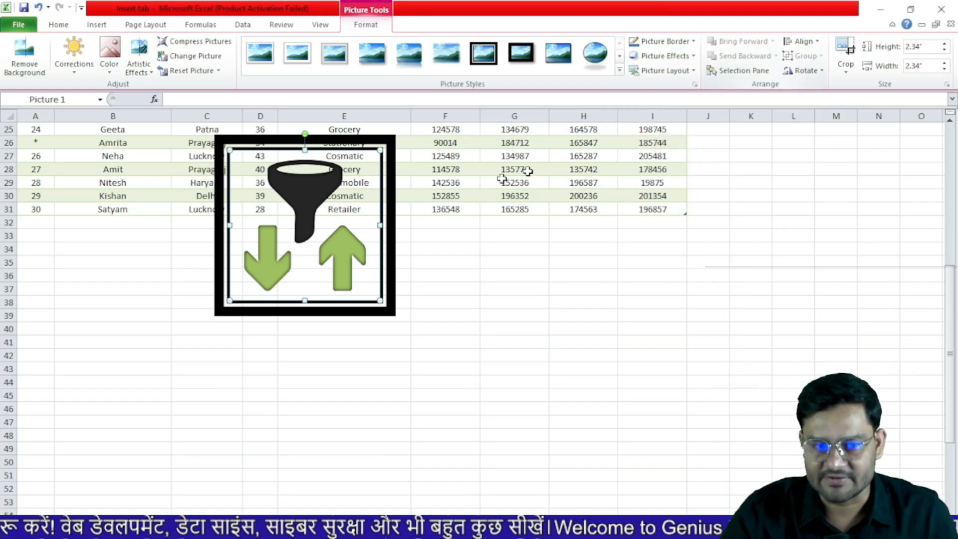
Insert the Review tab image from Downloads beside the framed funnel
click(96, 24)
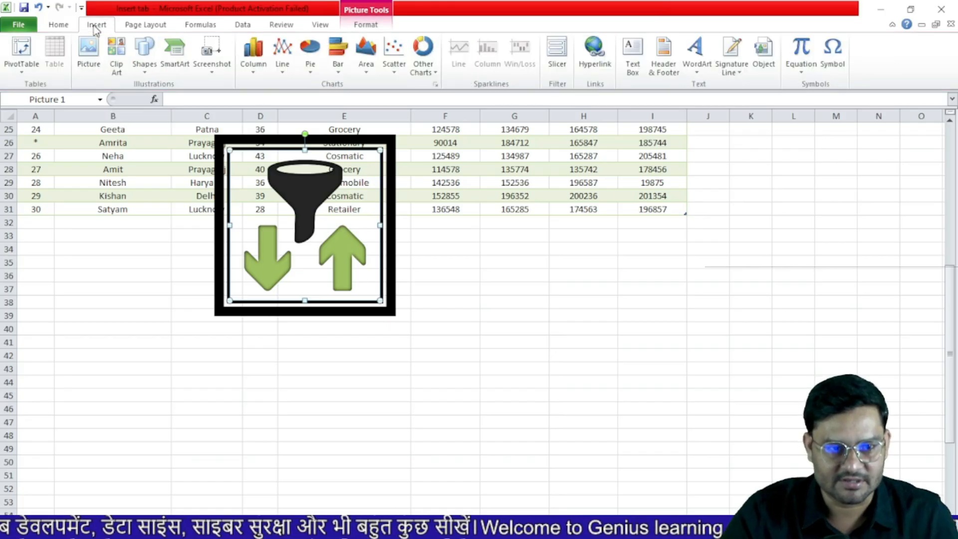
click(142, 68)
click(89, 54)
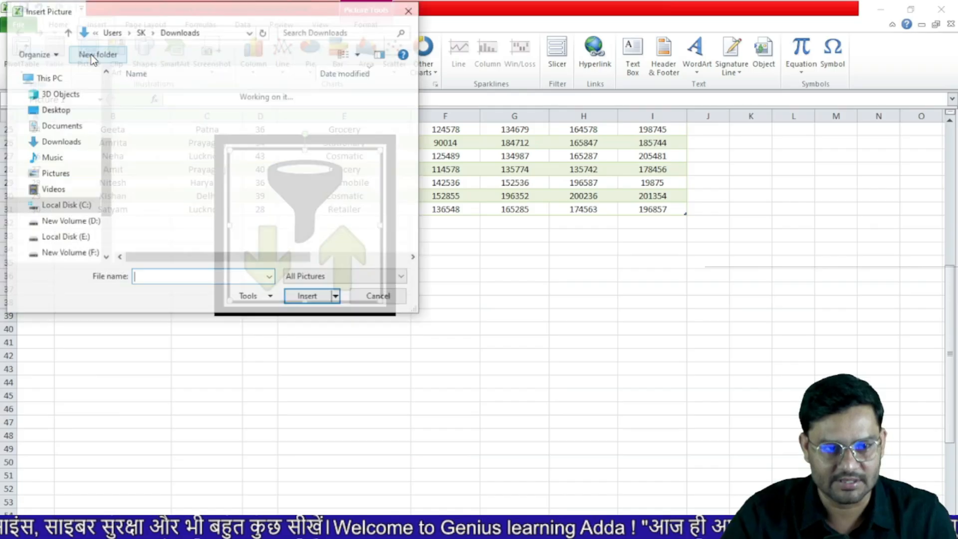
click(91, 55)
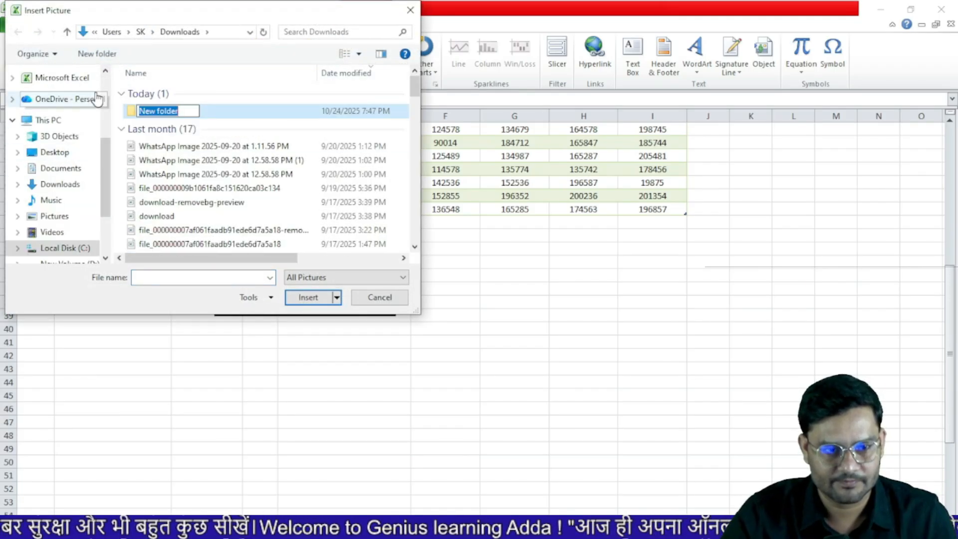
click(63, 185)
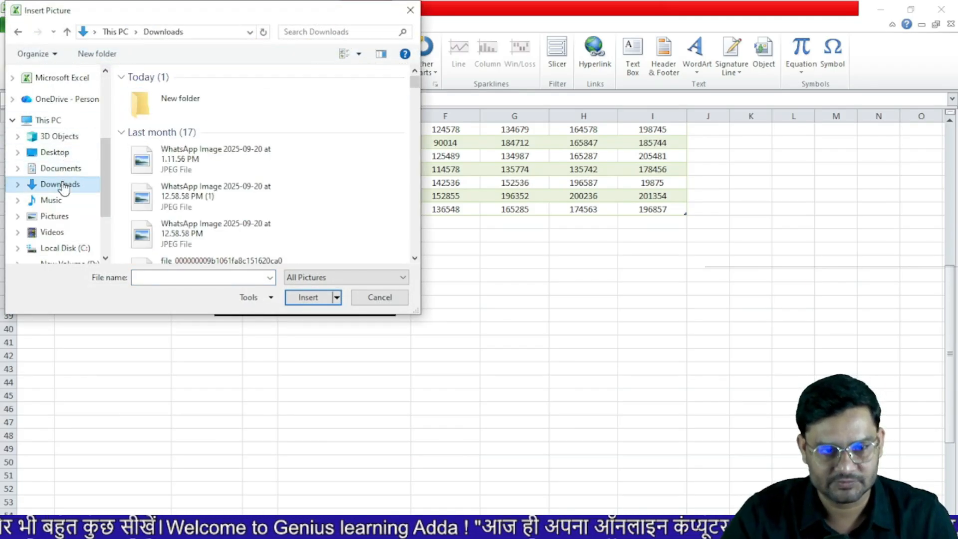
click(281, 205)
scroll(301, 202, down, 3)
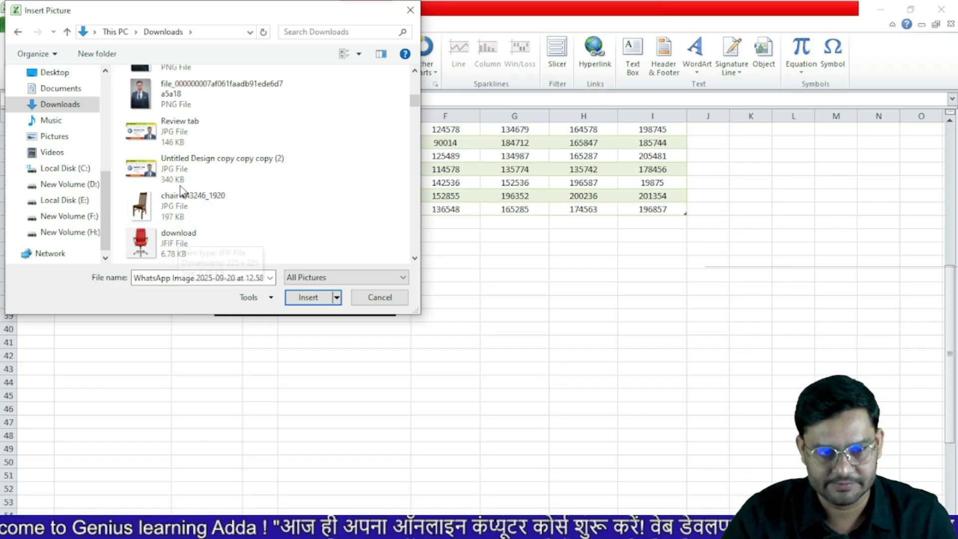
click(184, 142)
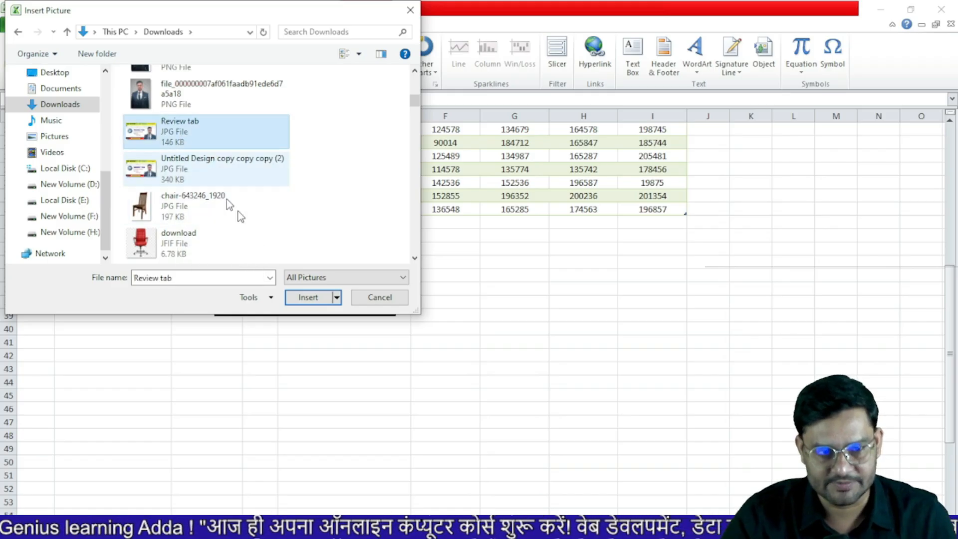
click(307, 297)
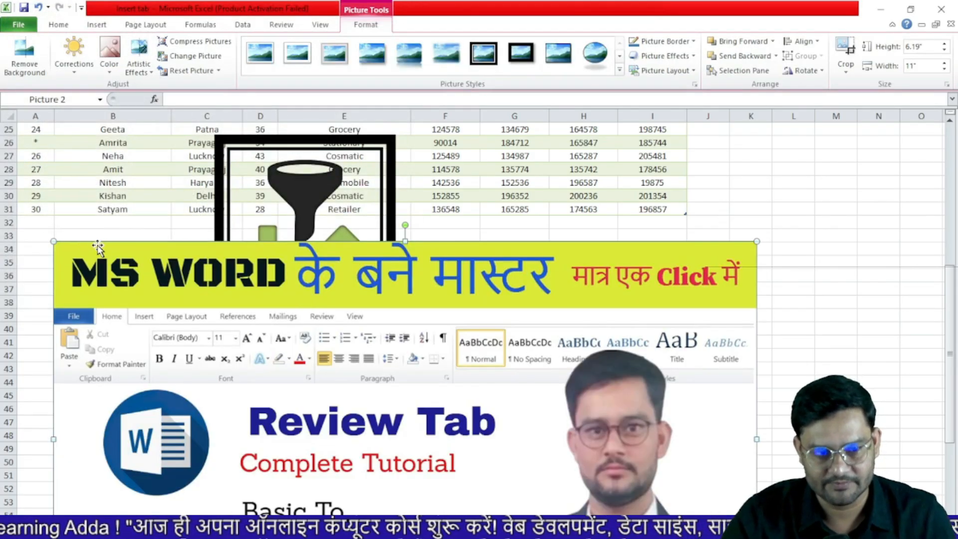
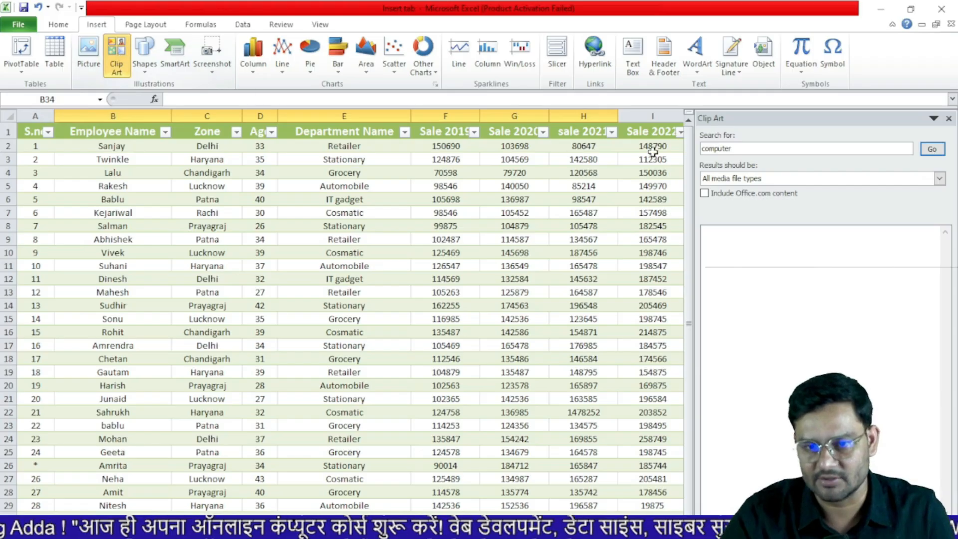
Insert the woman-at-computer clip art from the 'computer' search and Ctrl-drag a copy beside it
click(929, 149)
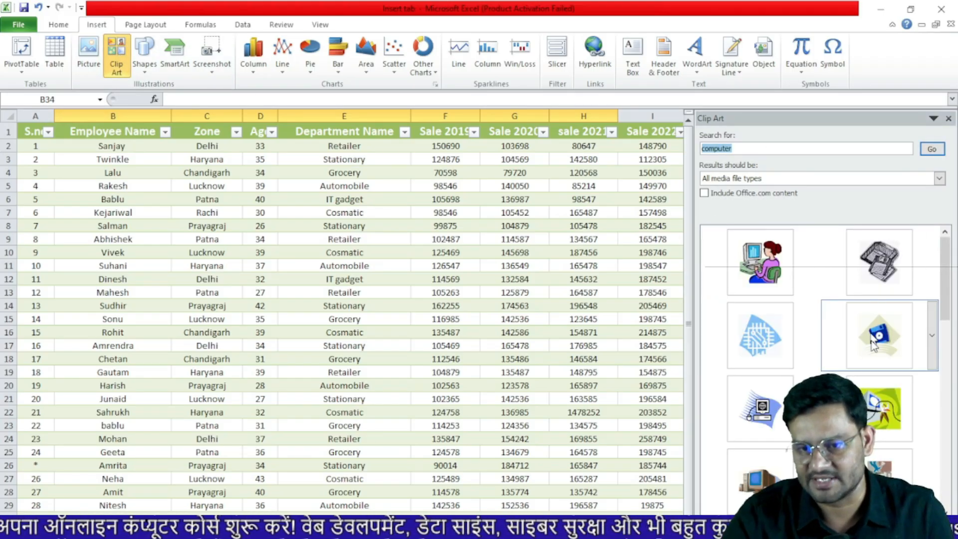
click(762, 277)
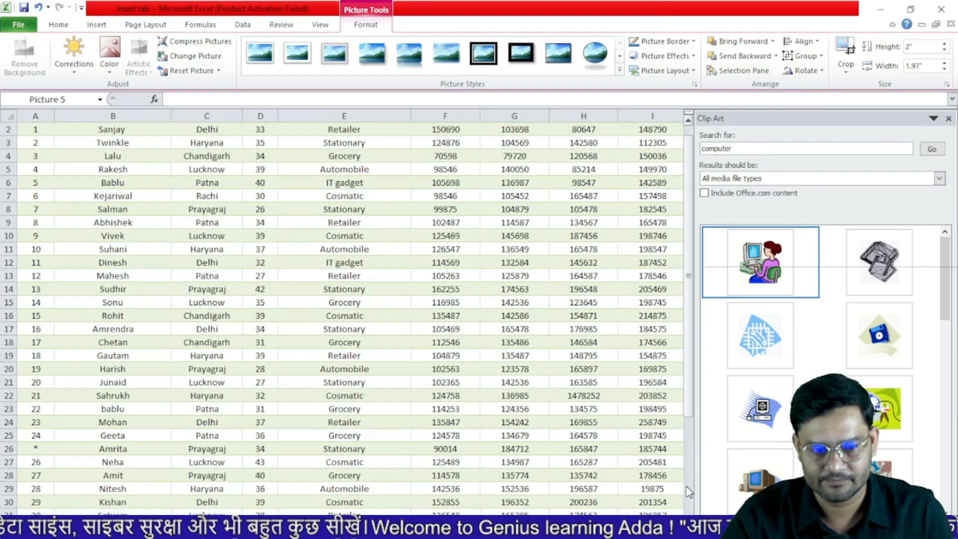
click(948, 119)
scroll(466, 398, down, 5)
drag(176, 439, 329, 432)
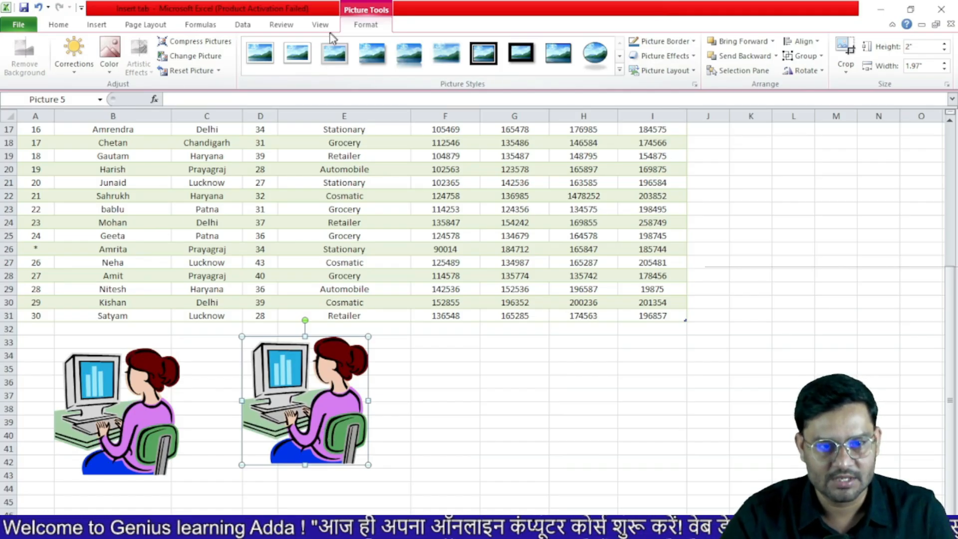
Draw an isosceles triangle over rows 20–28 and a rounded rectangle over F21:G28
click(96, 26)
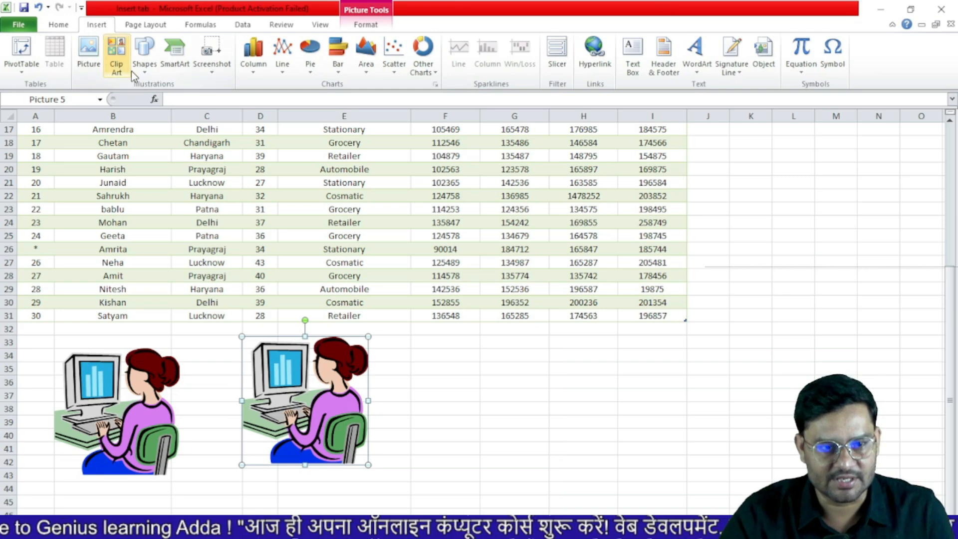
click(150, 73)
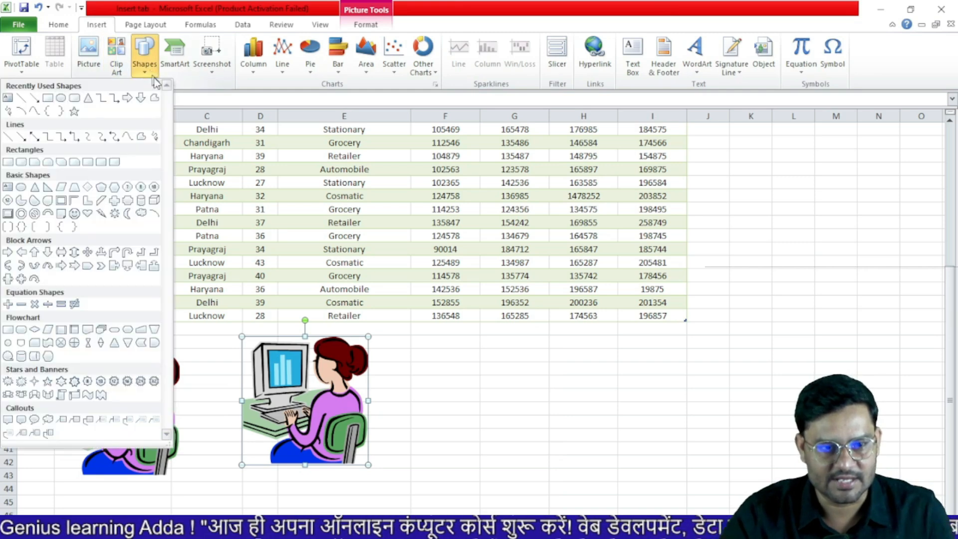
click(89, 99)
drag(261, 170, 376, 280)
click(77, 42)
drag(420, 175, 533, 281)
click(103, 24)
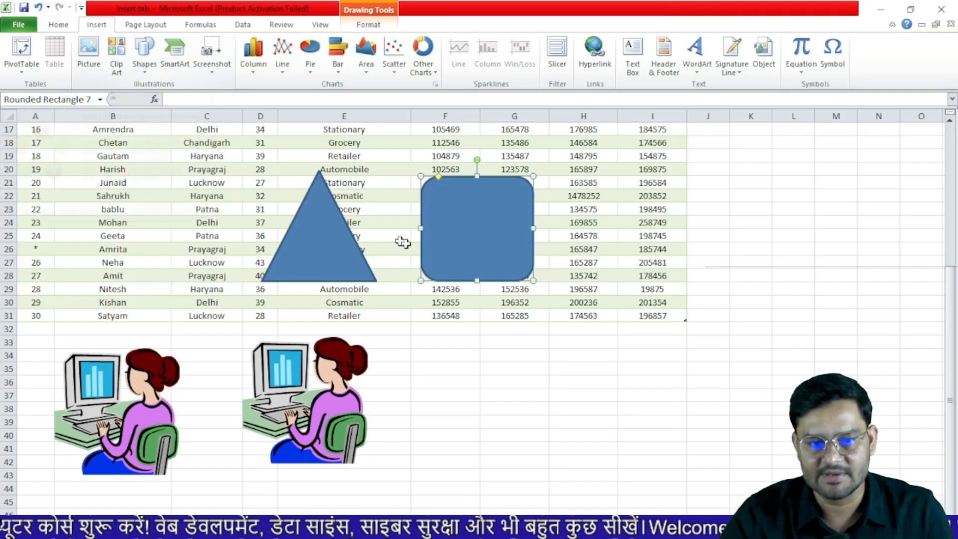
Insert a Basic Process SmartArt diagram and type 'vnv' into each of its three boxes
click(174, 53)
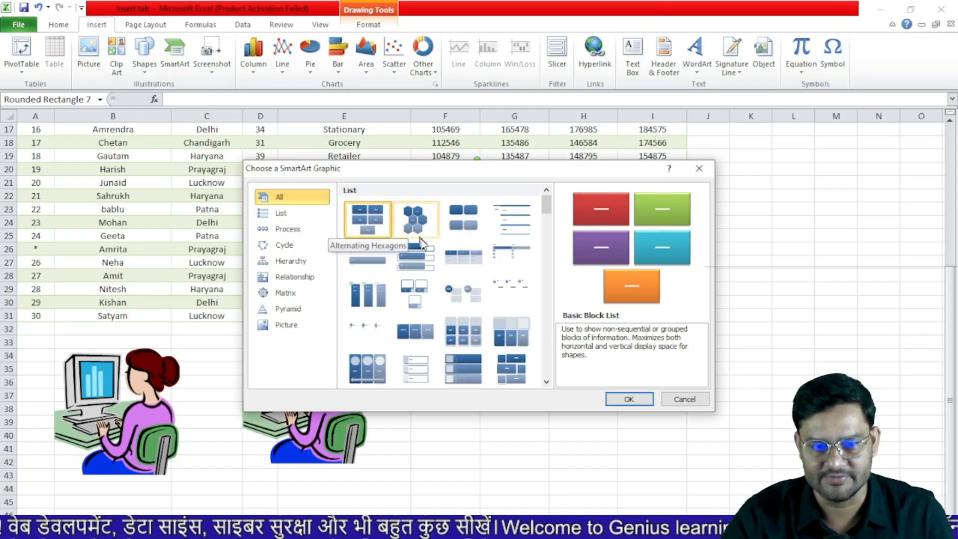
click(302, 228)
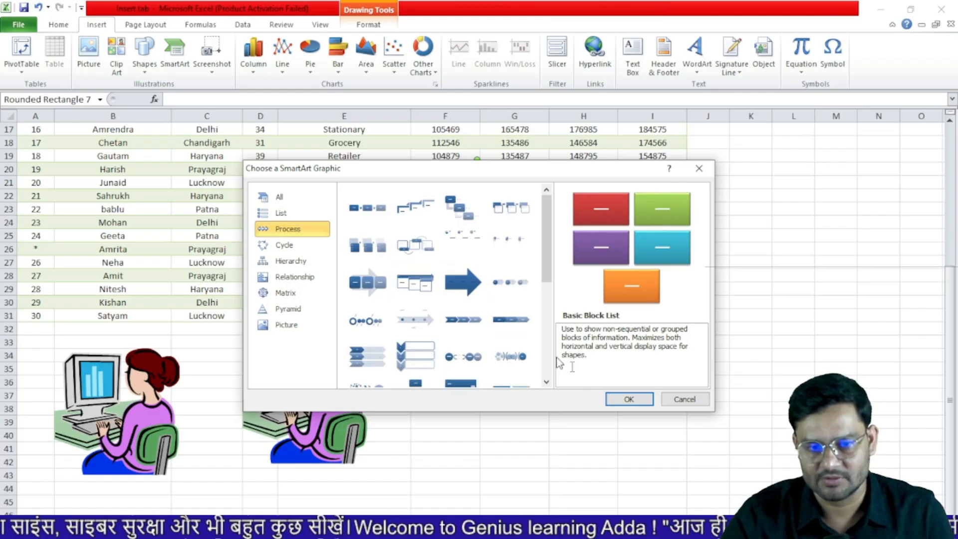
click(629, 399)
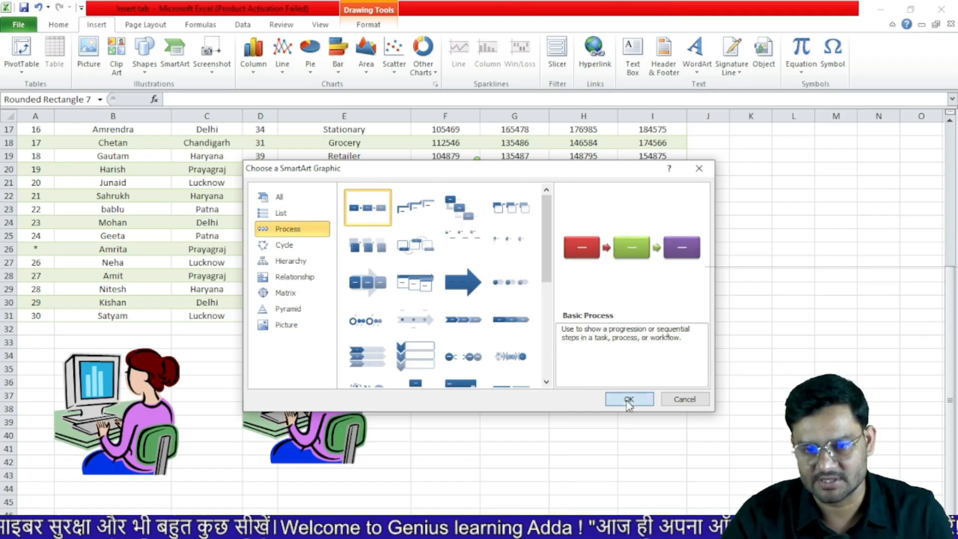
click(386, 342)
text(vnv)
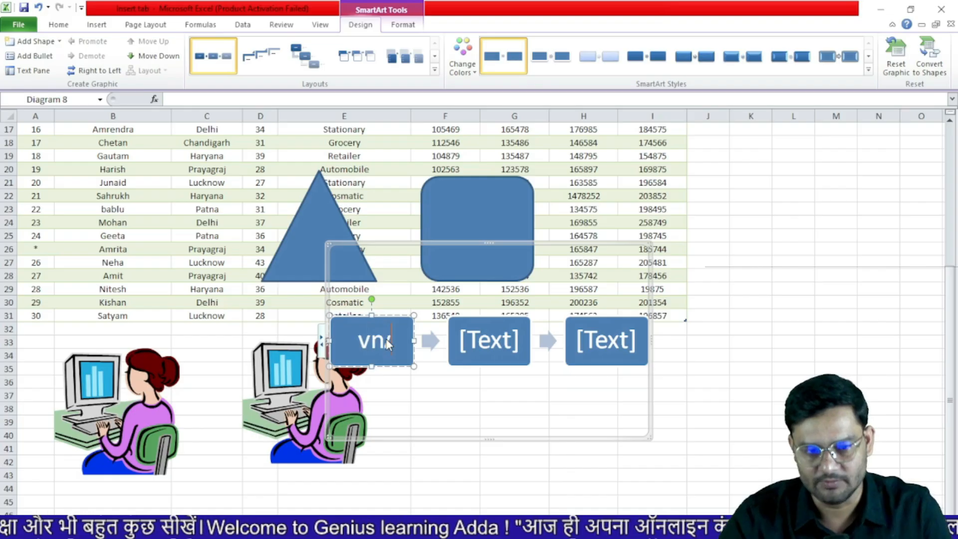
click(479, 349)
text(vnv)
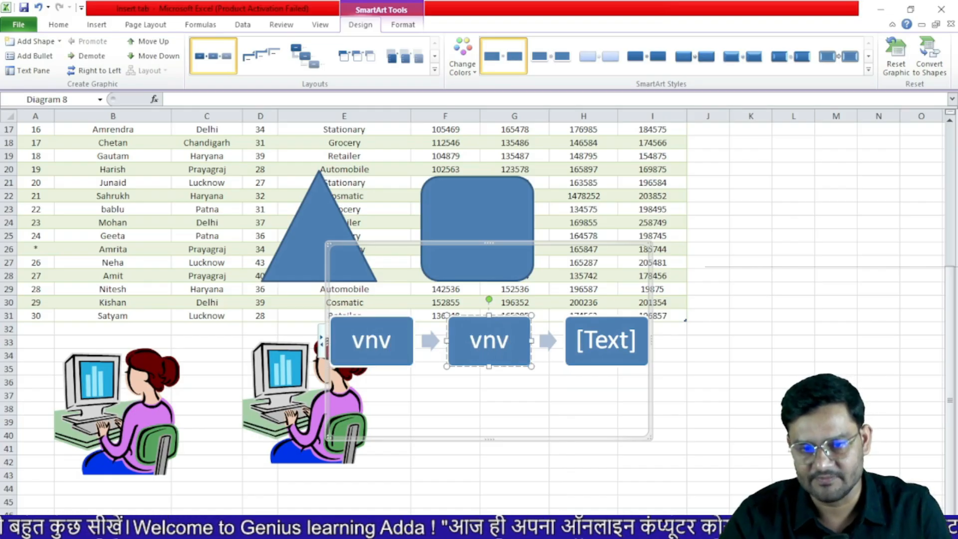
click(592, 349)
text(vnv)
Add a new box before the third box and type 'vbnvb' in it
click(707, 356)
click(613, 343)
right_click(622, 318)
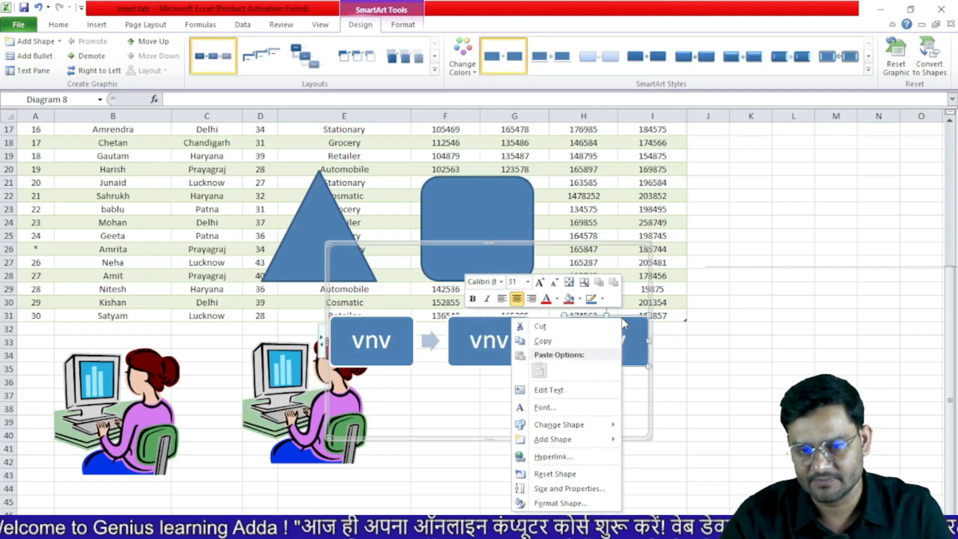
mouse_move(575, 442)
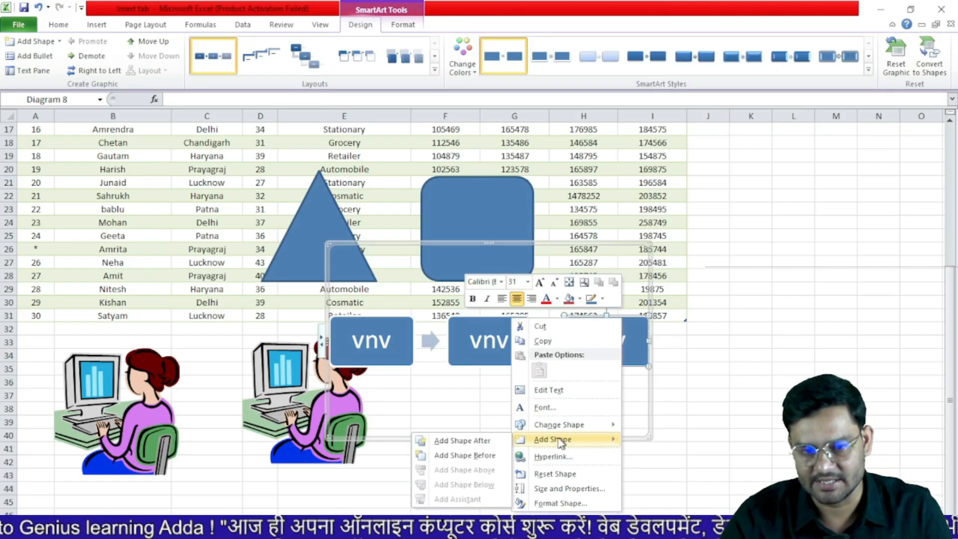
click(481, 456)
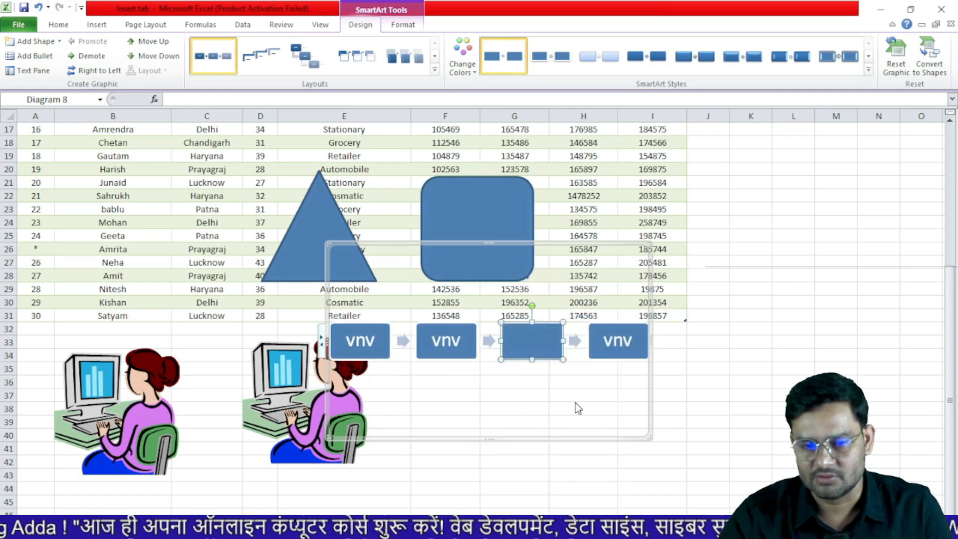
text(vbnvb)
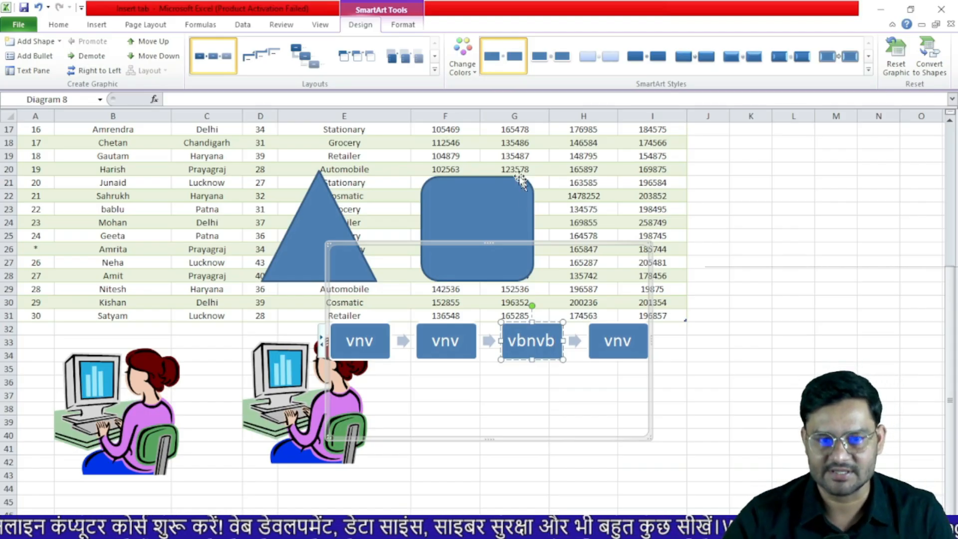
Recolour the diagram with the Accent 1 gradient colours, then delete it
click(464, 64)
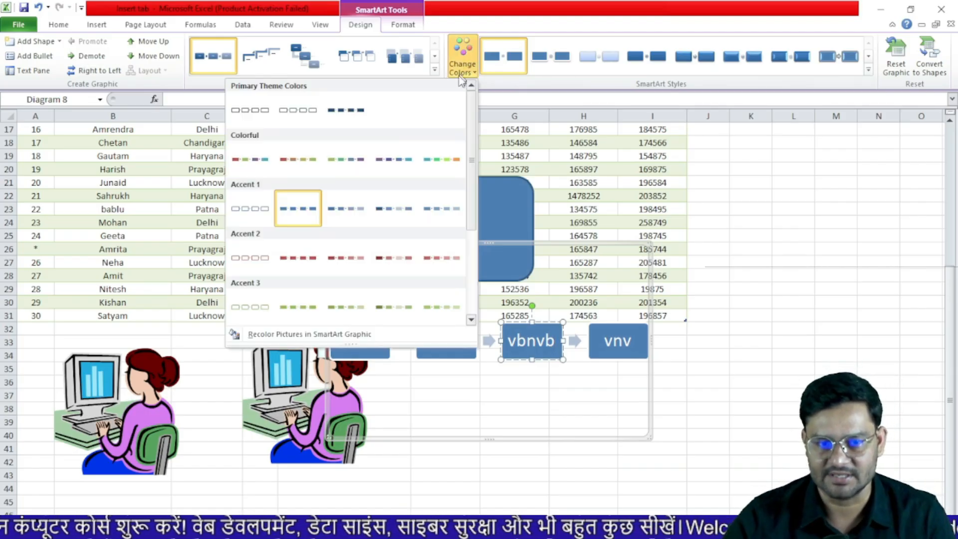
click(399, 224)
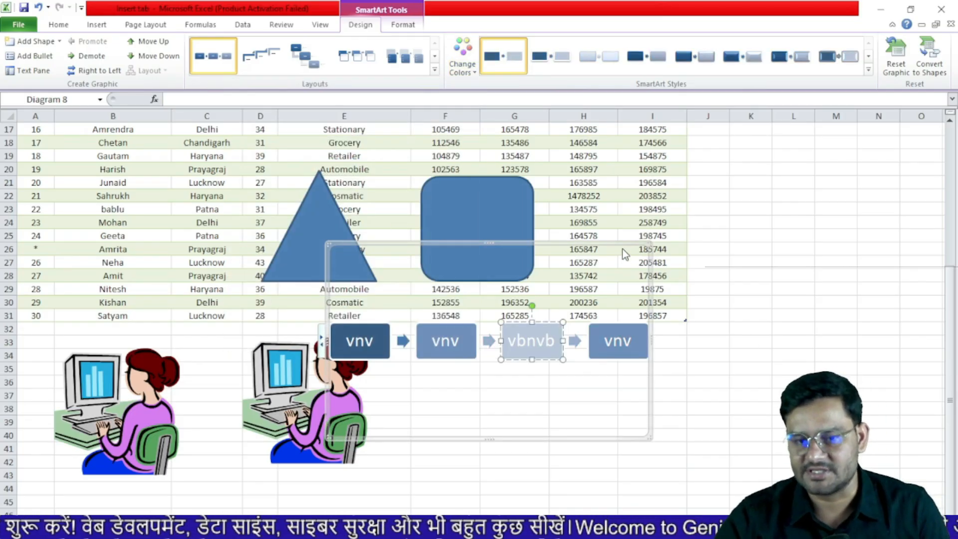
click(625, 244)
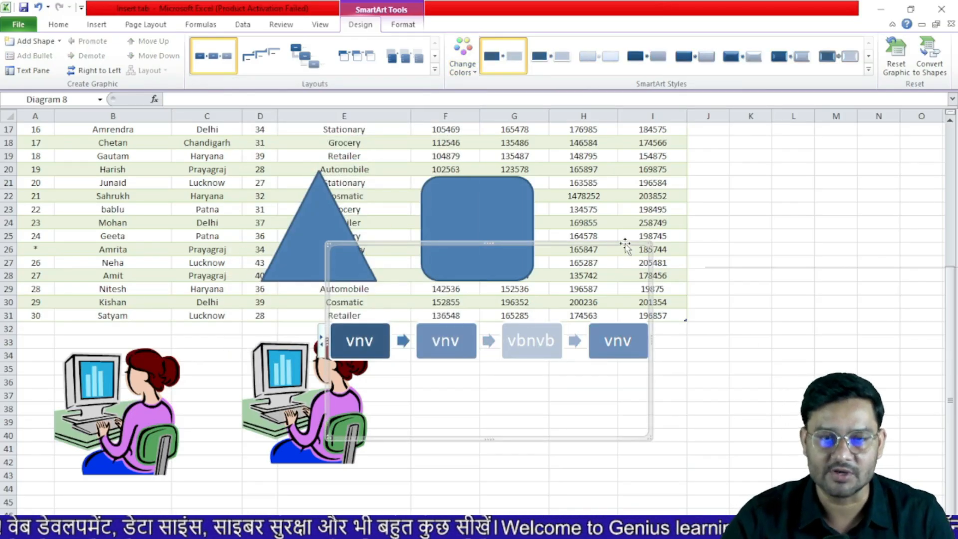
key(Delete)
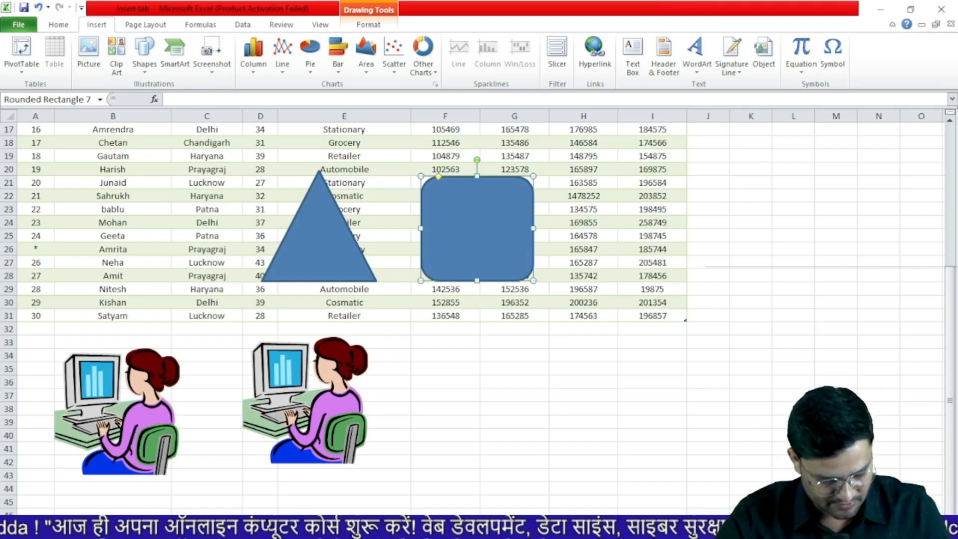
Reveal the desktop with Win+D, open This PC maximized, and return to Excel from the taskbar
key(super+d)
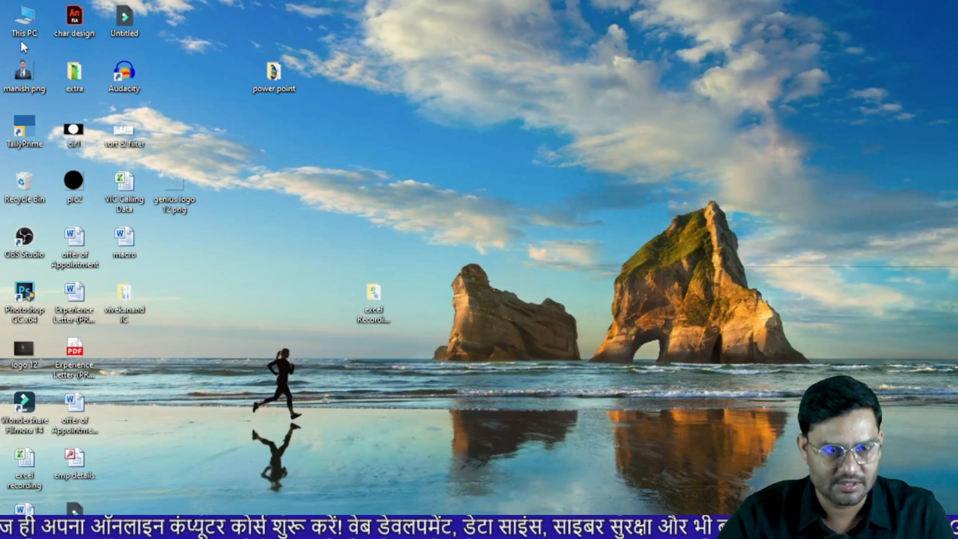
double_click(29, 25)
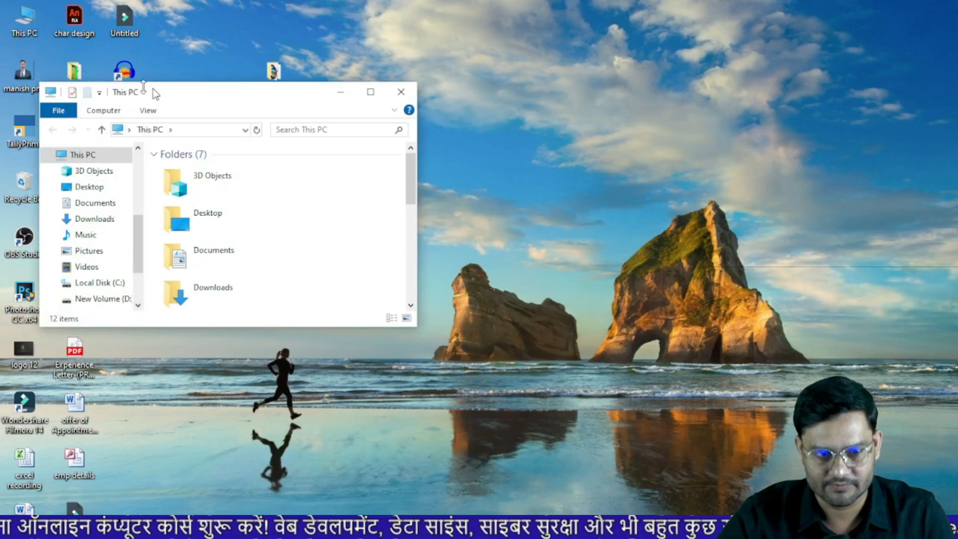
click(367, 92)
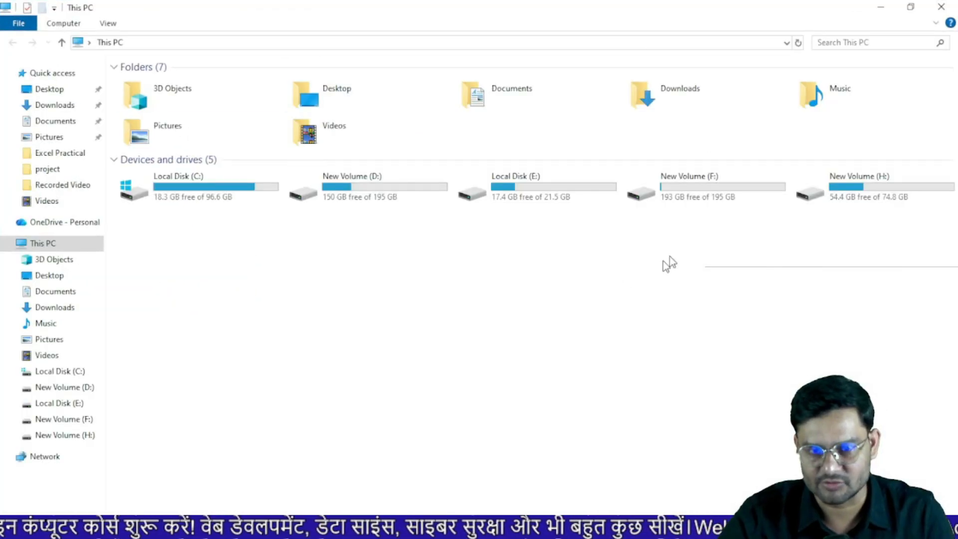
mouse_move(500, 533)
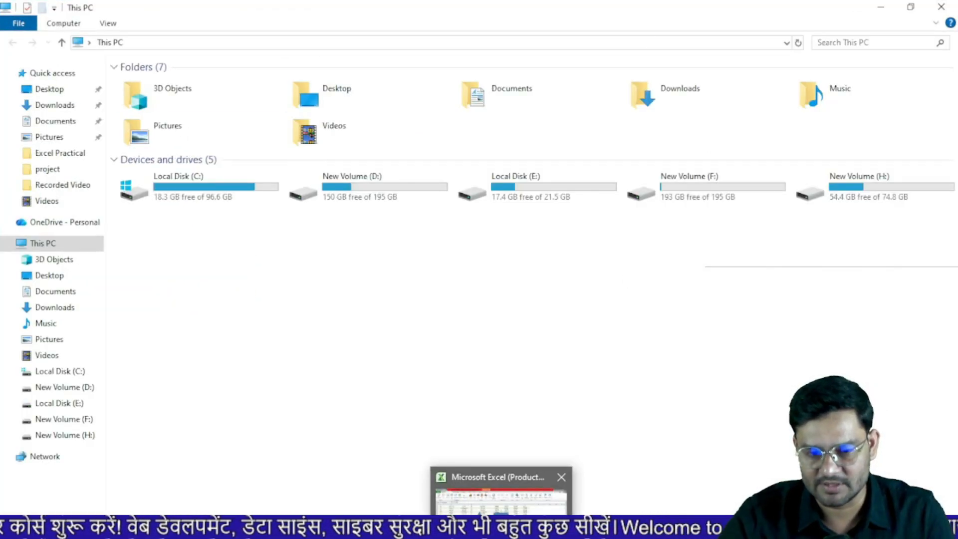
click(487, 497)
Insert a screenshot of the This PC window, position it over column B, then delete it
click(211, 55)
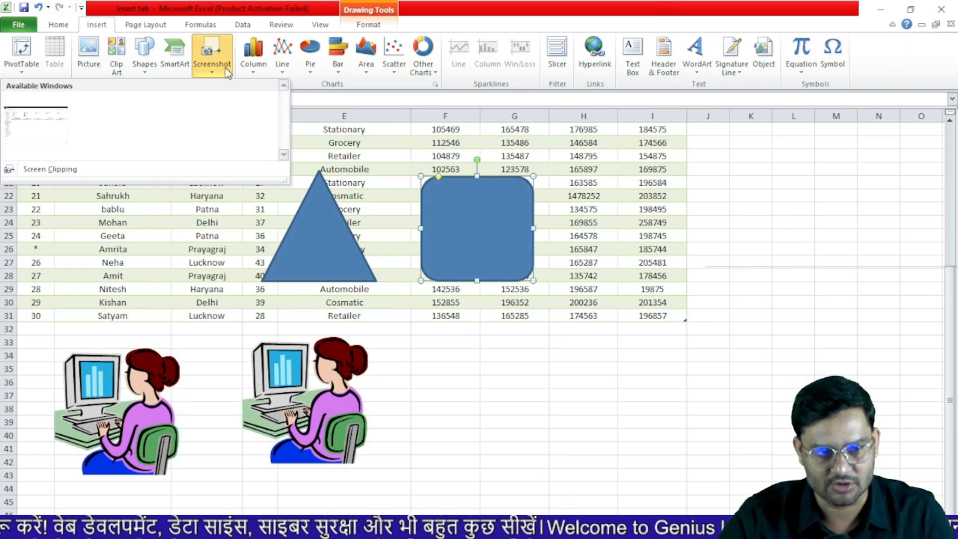
click(55, 131)
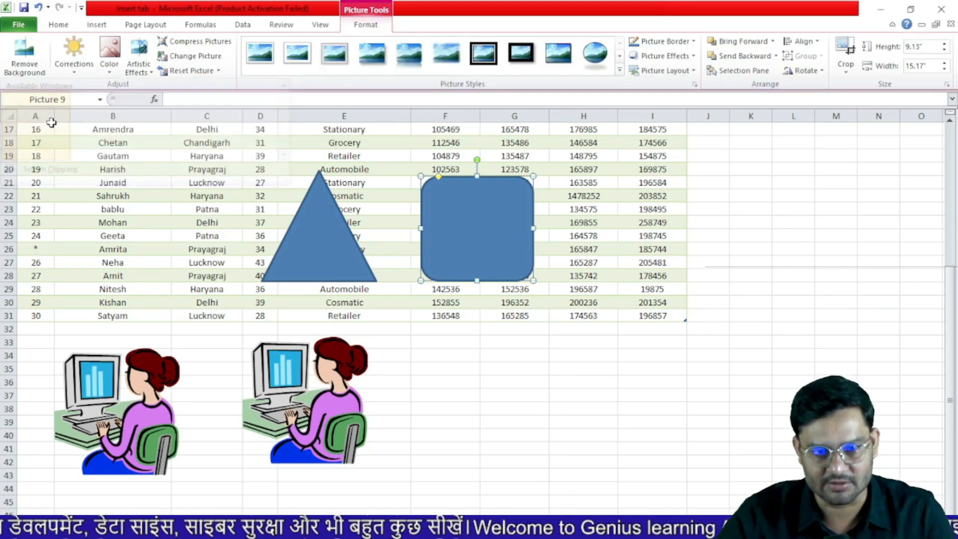
drag(899, 366, 331, 106)
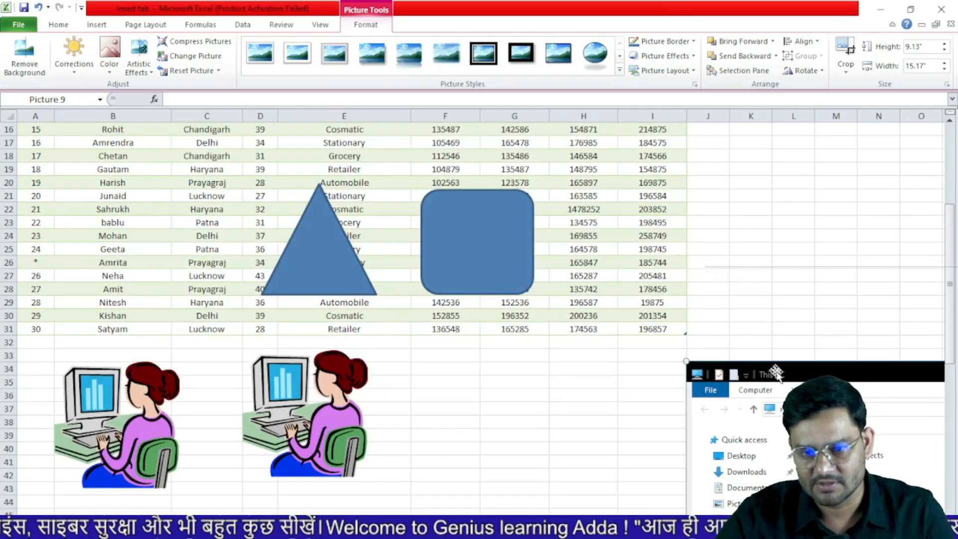
drag(695, 363, 657, 428)
drag(815, 439, 302, 155)
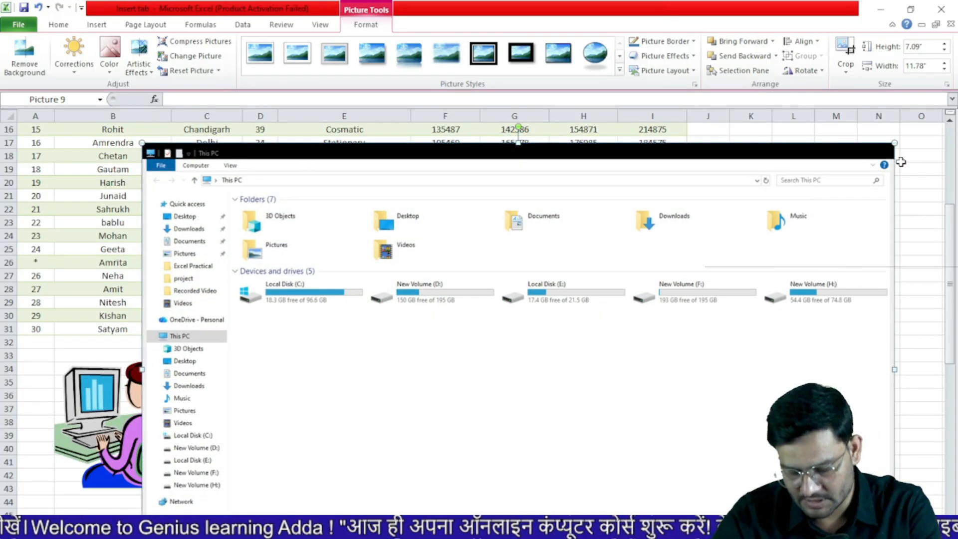
key(Delete)
click(96, 26)
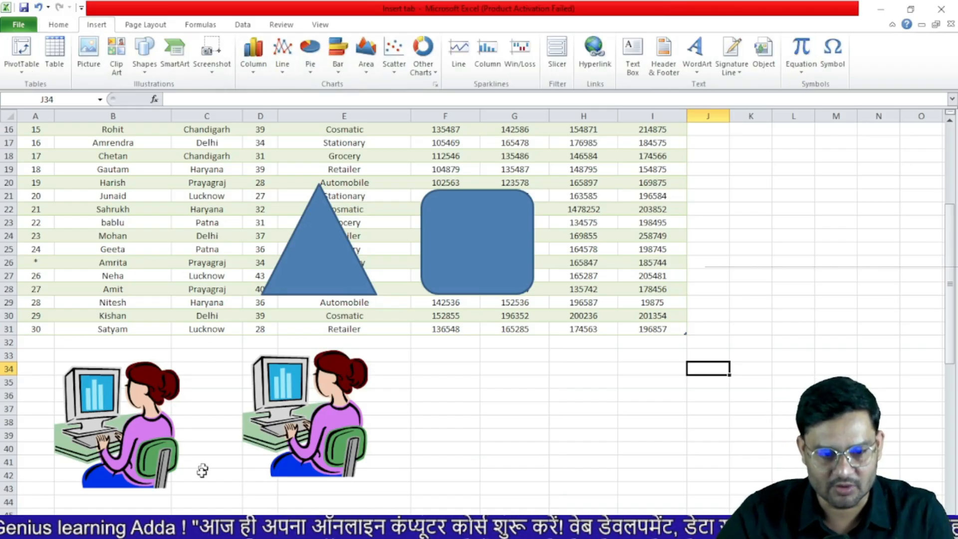
click(199, 524)
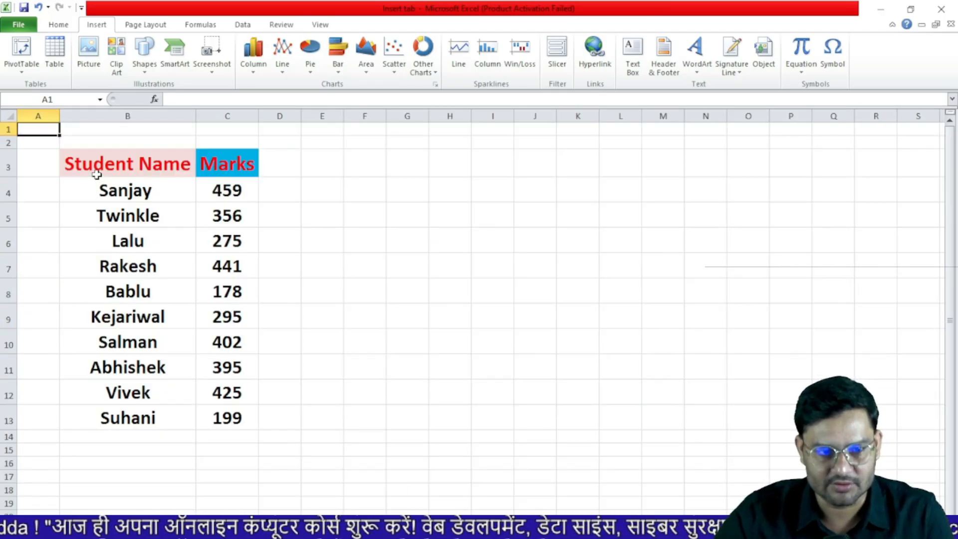
drag(96, 166, 233, 414)
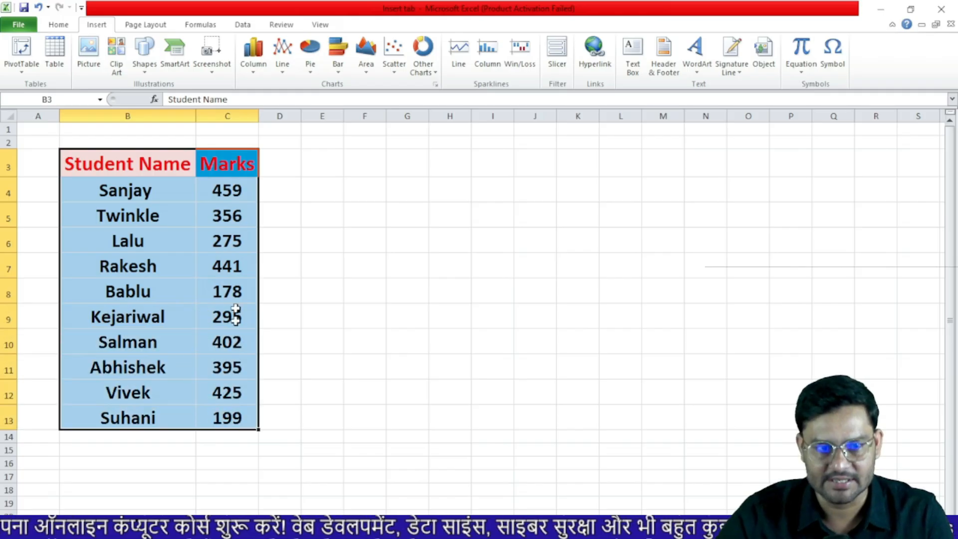
click(253, 53)
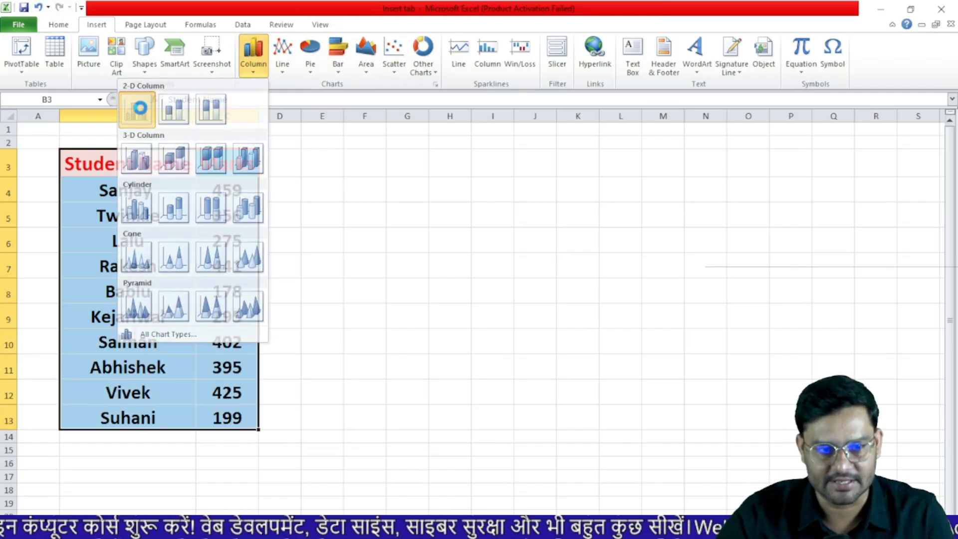
click(146, 114)
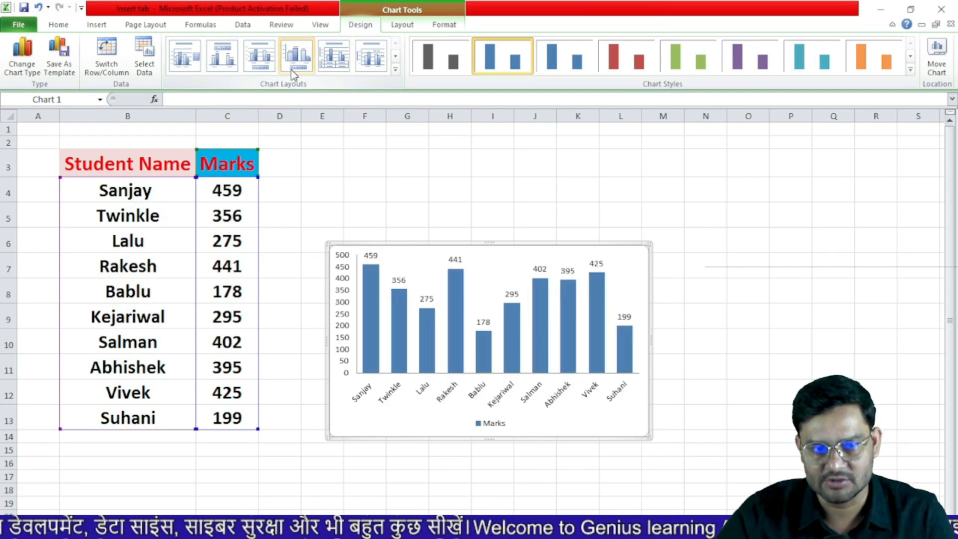
click(610, 70)
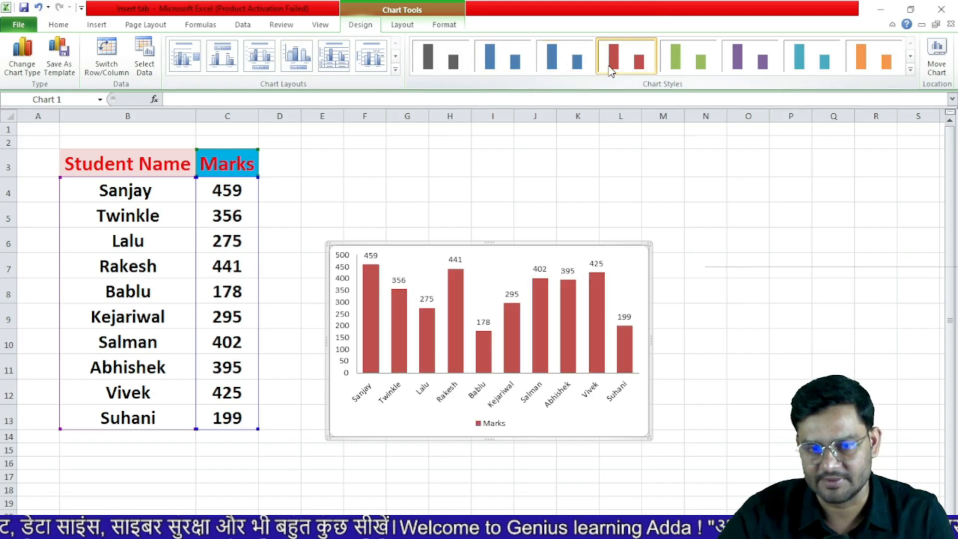
click(694, 291)
click(537, 257)
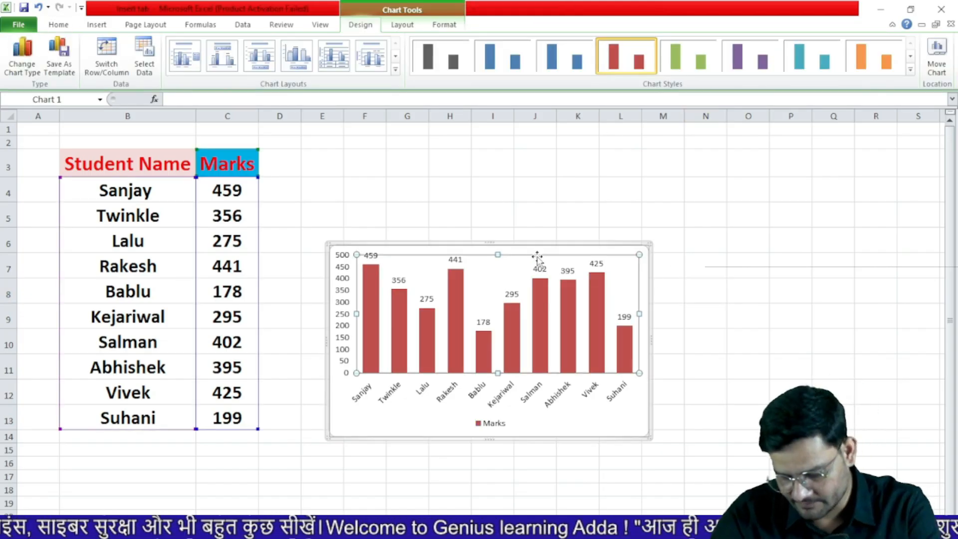
click(356, 251)
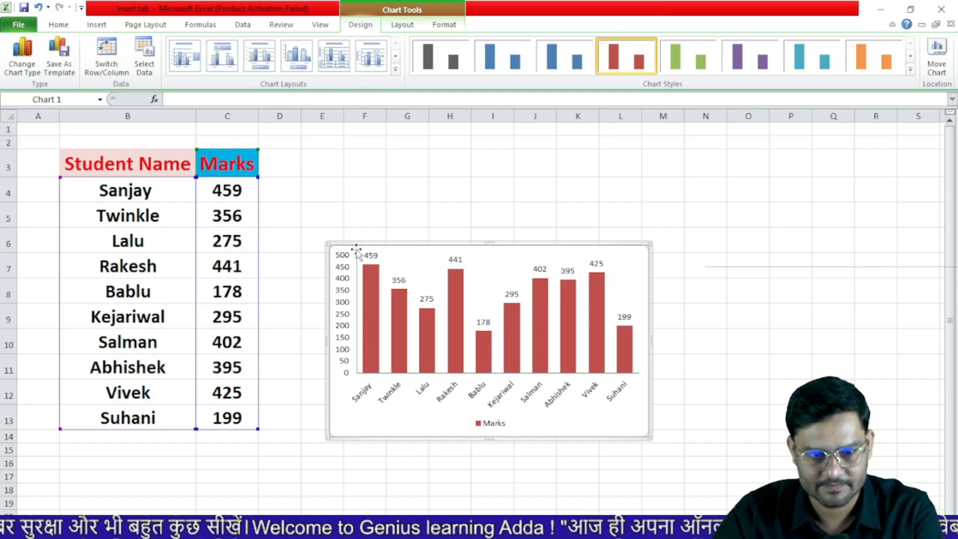
key(Delete)
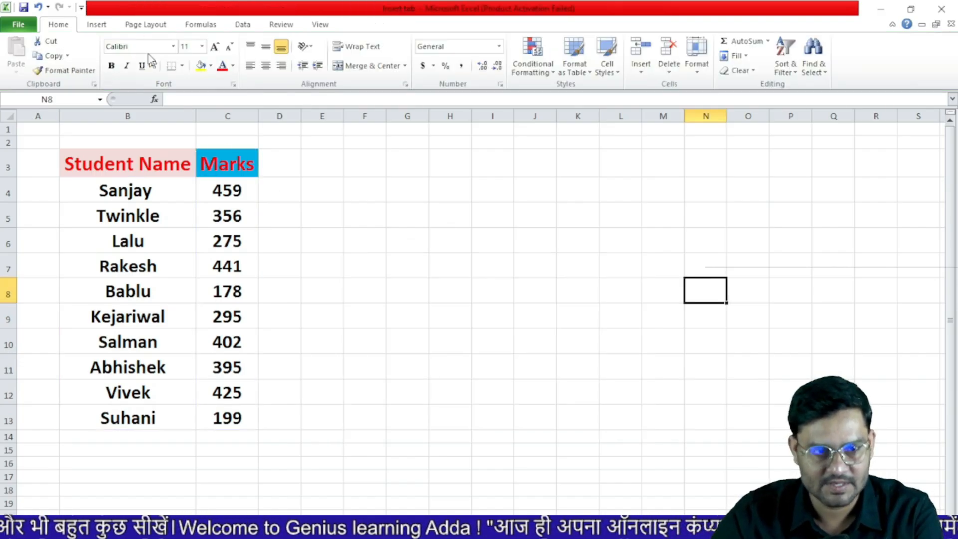
Move to the next sheet, which holds the department sales table, with Ctrl+Page Down
click(96, 24)
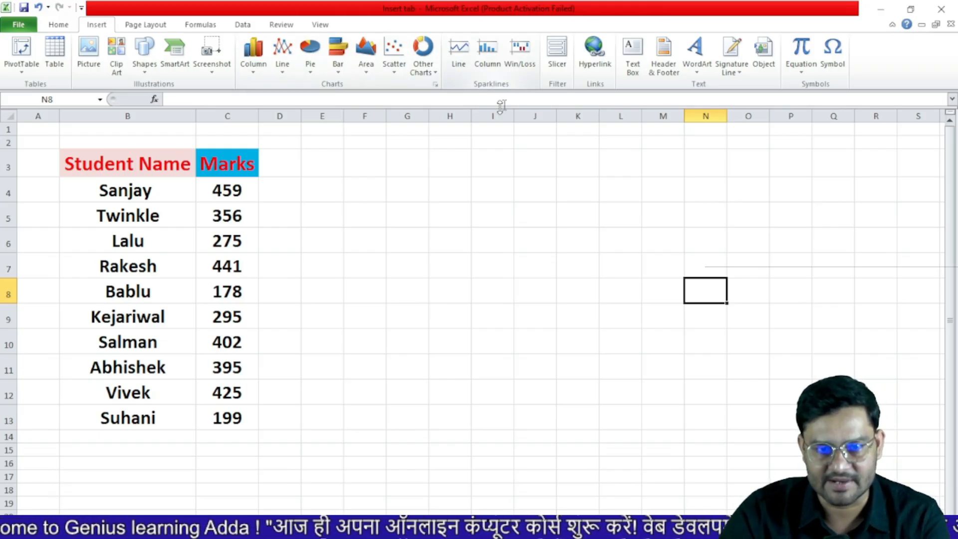
key(ctrl+Page_Down)
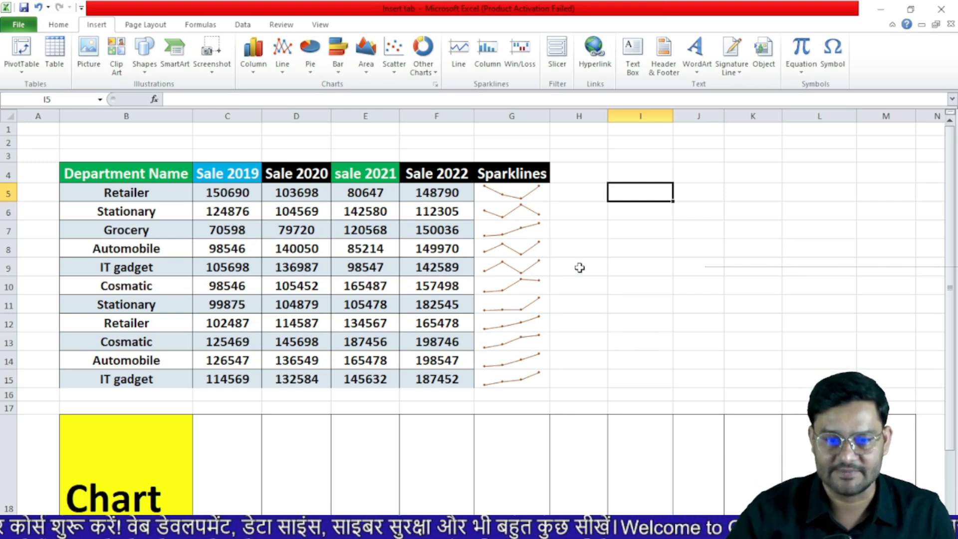
Apply Clear All to G5:G15 to remove the line sparklines, then select G5
drag(515, 190, 517, 375)
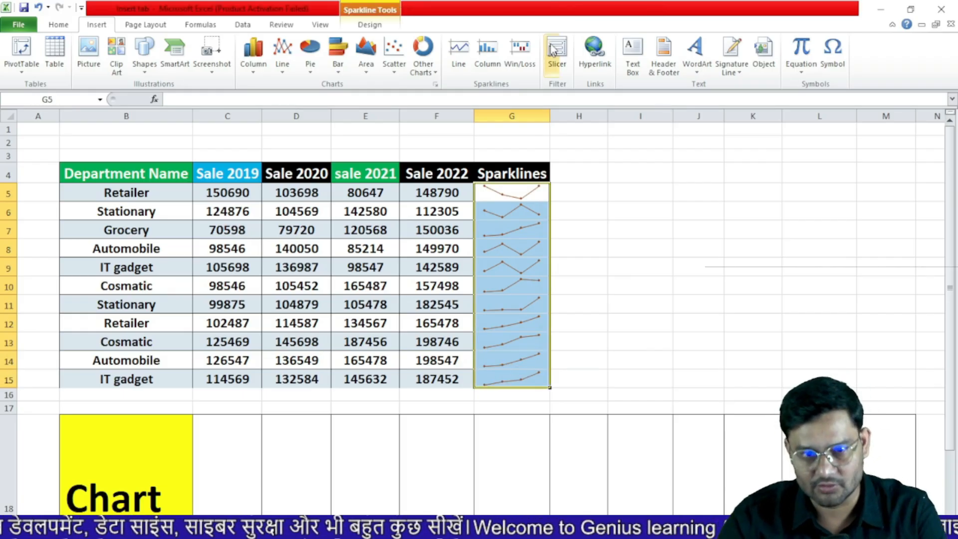
click(65, 25)
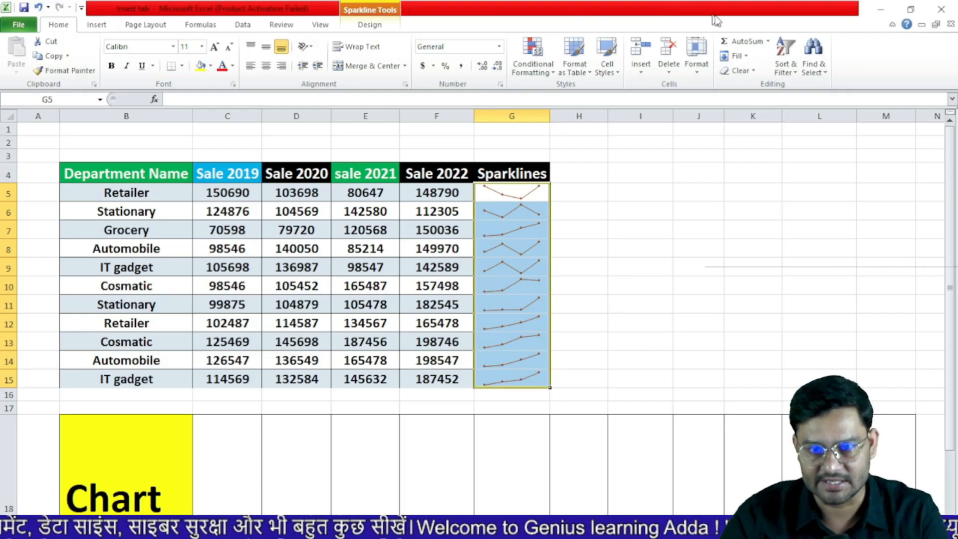
click(738, 70)
click(690, 87)
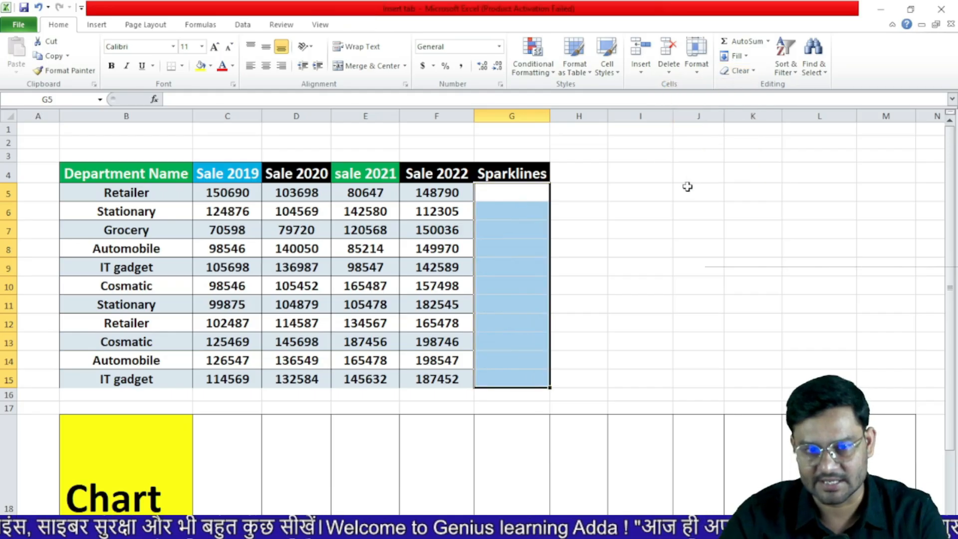
click(698, 192)
click(524, 191)
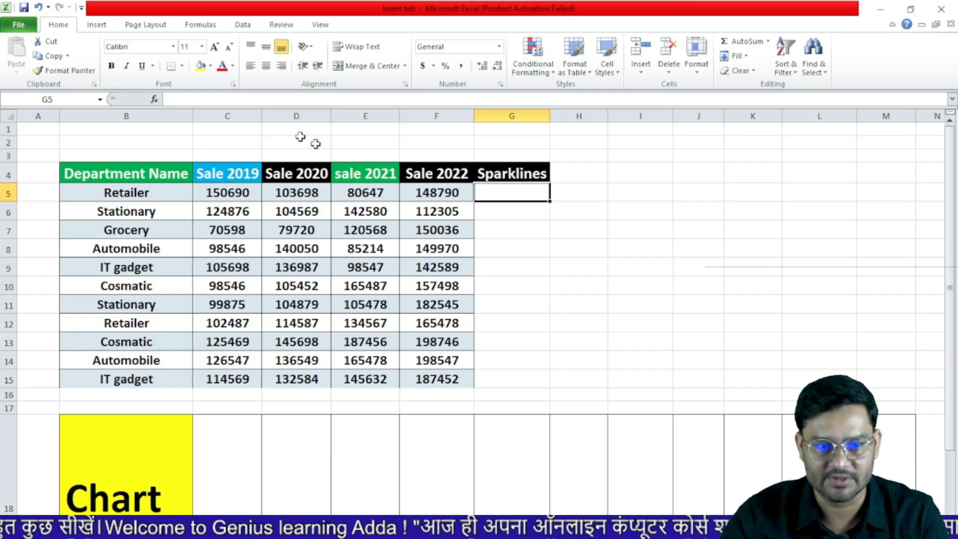
click(97, 26)
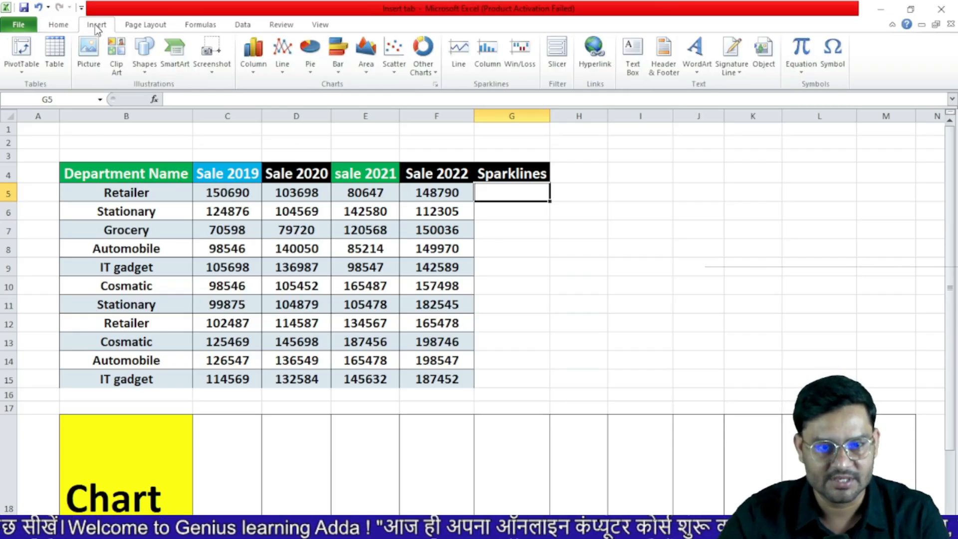
Insert a line sparkline in G5 from C5:F5, show markers, and fill it down to G15
click(460, 64)
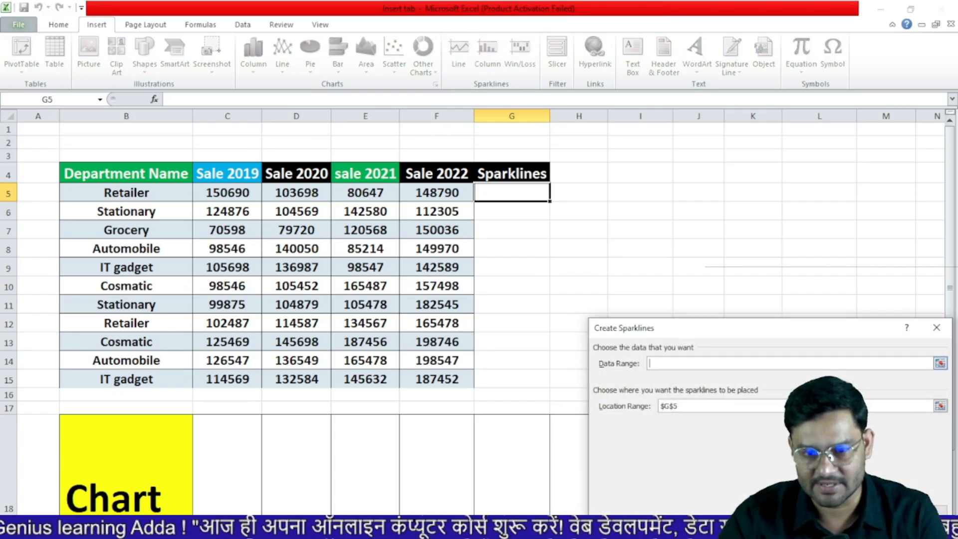
drag(219, 192, 434, 192)
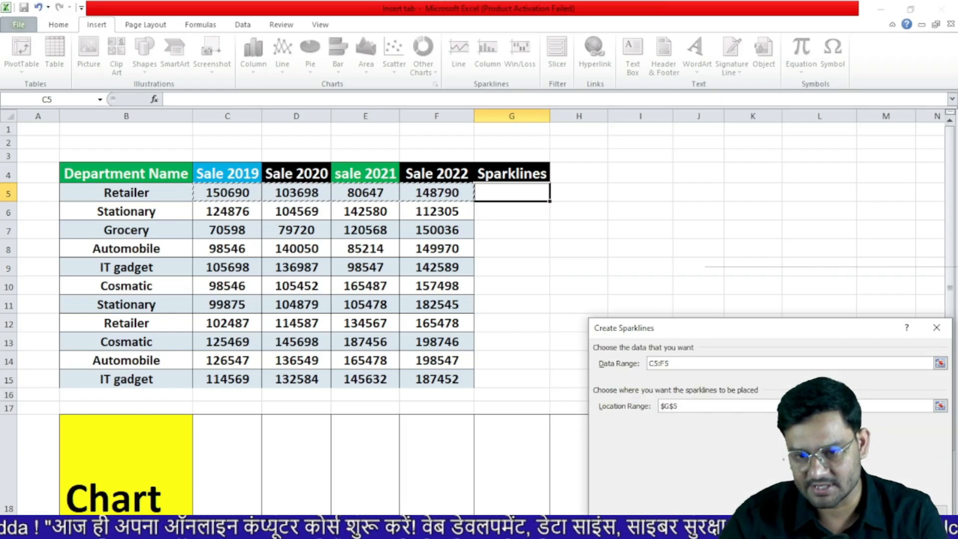
key(Return)
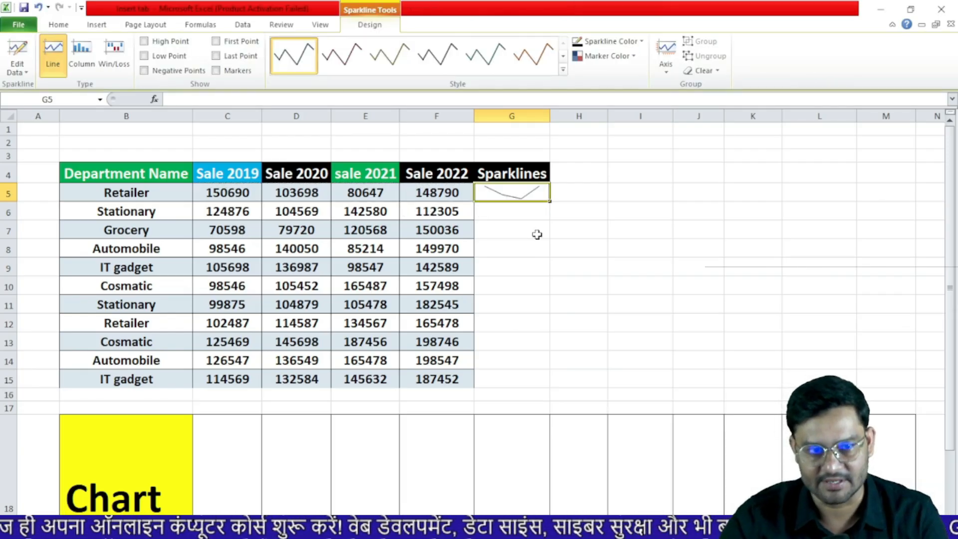
click(217, 71)
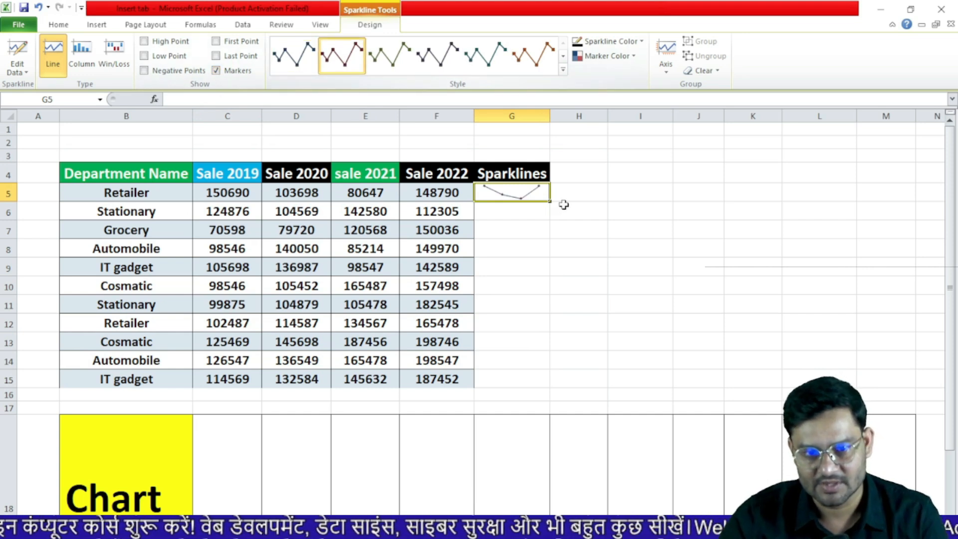
drag(551, 201, 552, 383)
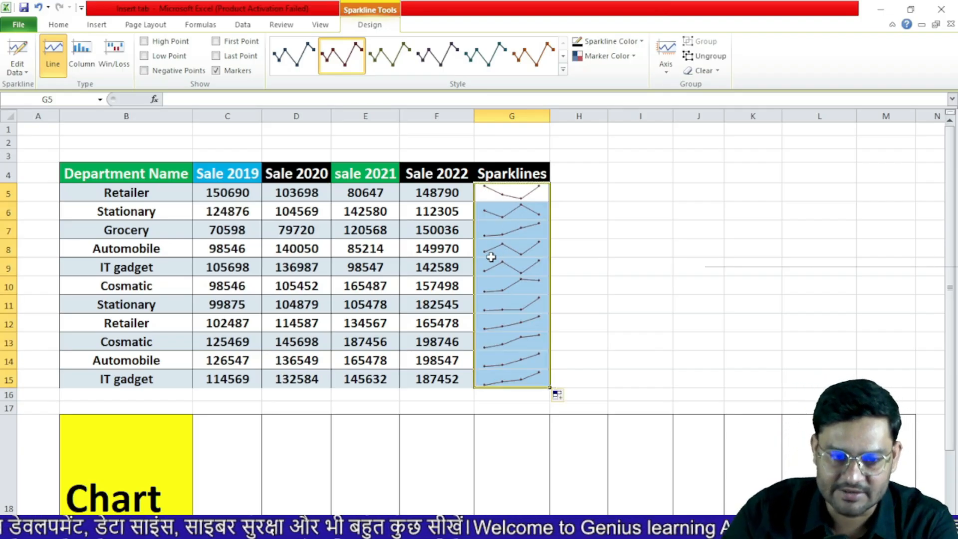
scroll(379, 443, down, 3)
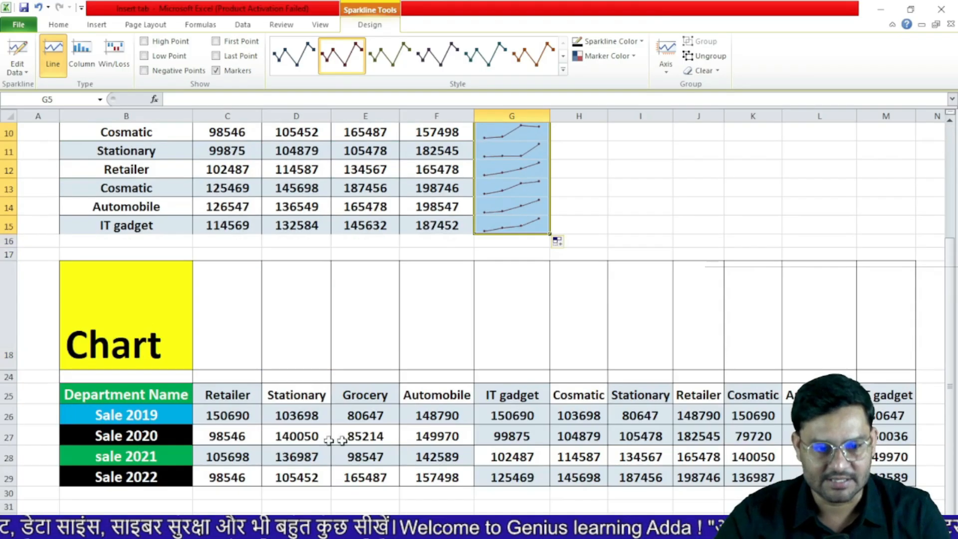
Add a column sparkline in C18 from C26:C29, fill it across to M18, then go to the Slicer sheet
click(227, 432)
click(227, 345)
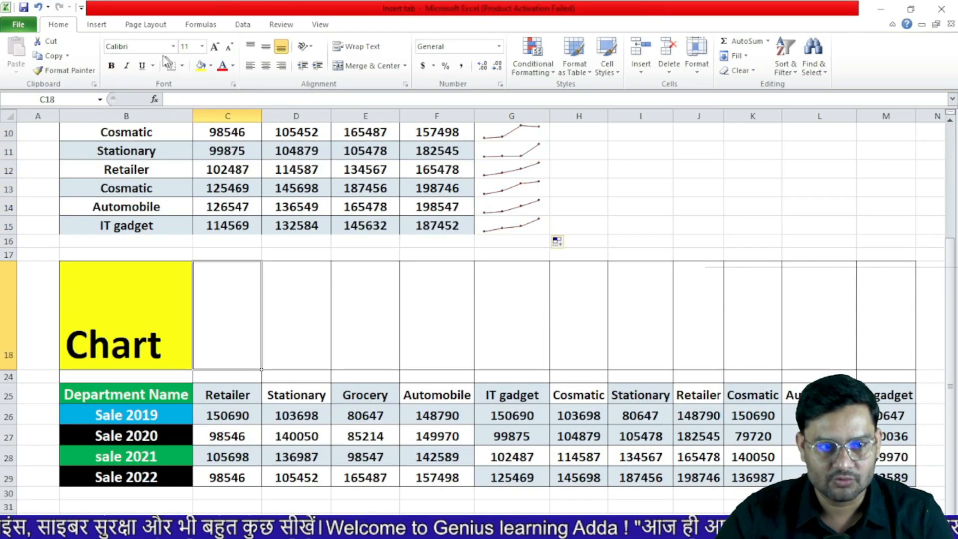
click(97, 24)
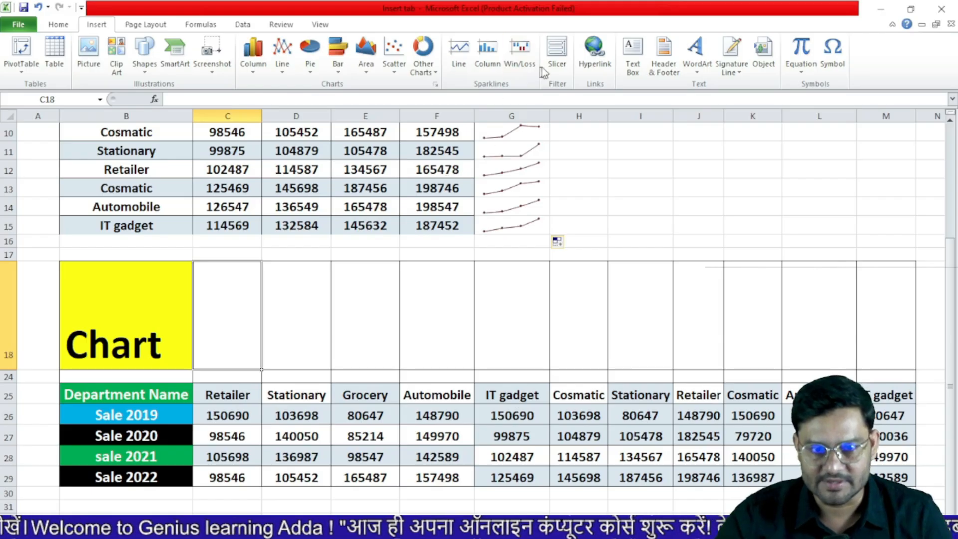
click(490, 55)
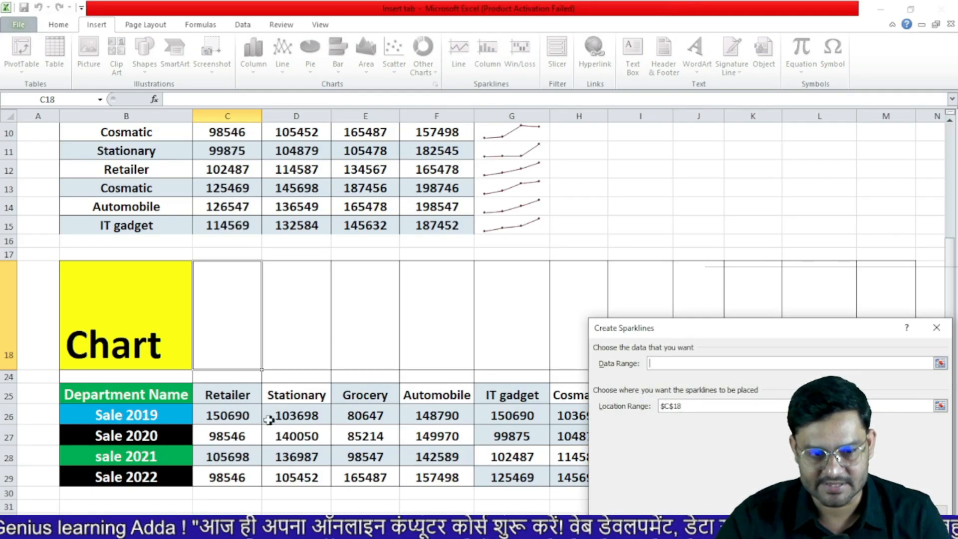
drag(240, 417, 238, 477)
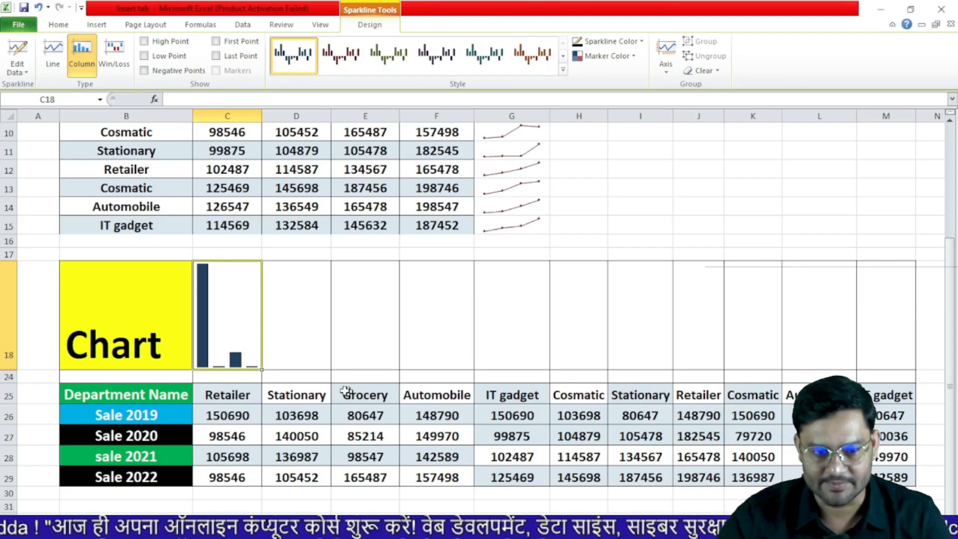
drag(262, 369, 898, 354)
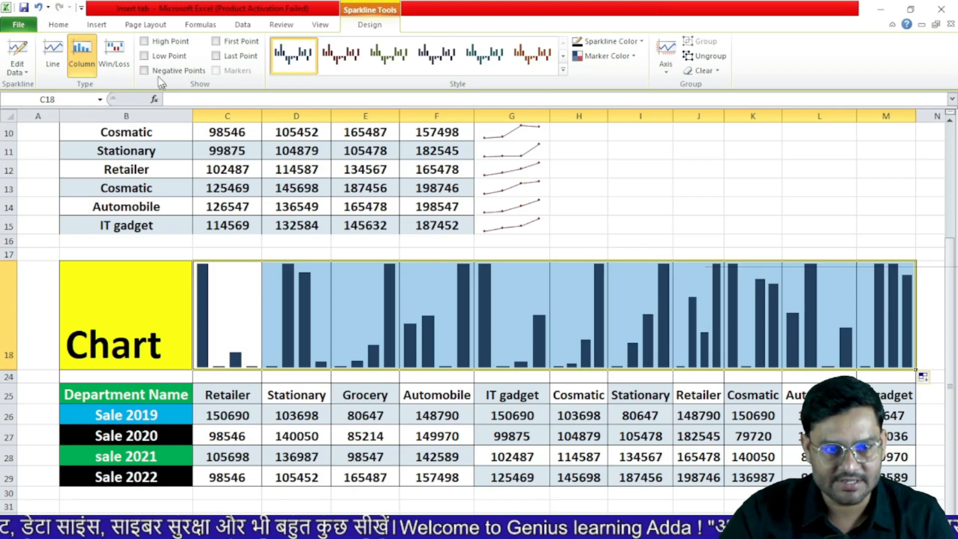
click(101, 26)
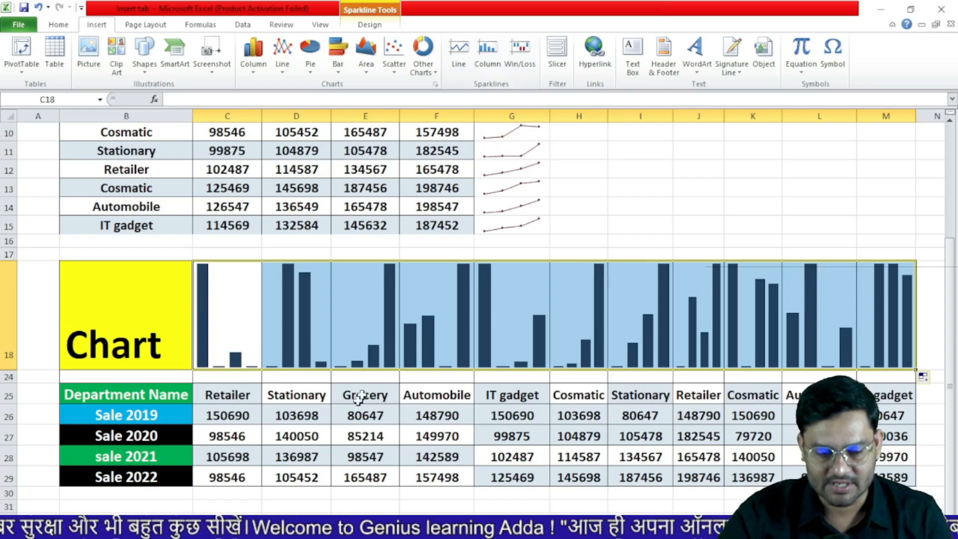
key(ctrl+Page_Down)
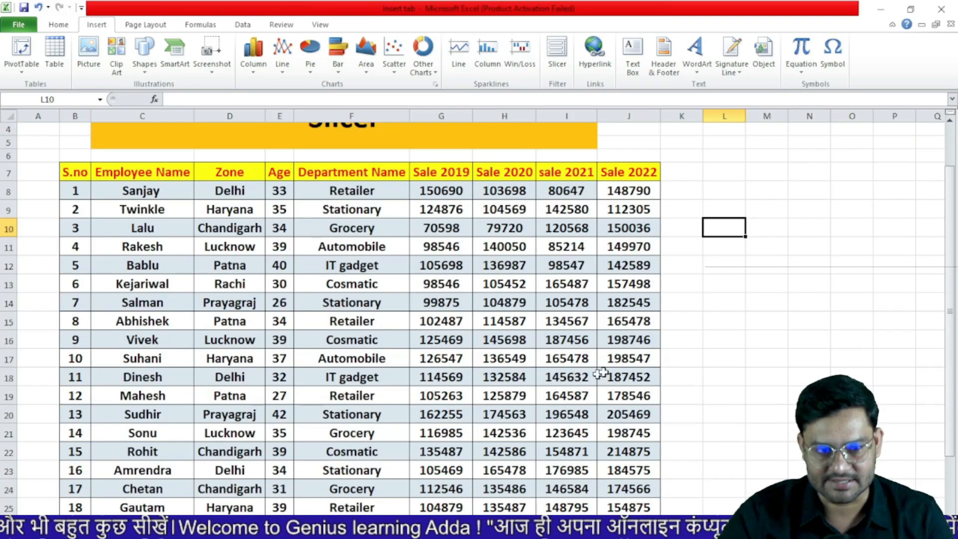
Select B7:J31 and create a PivotTable from it on a new worksheet
click(773, 340)
scroll(774, 340, down, 5)
scroll(774, 340, up, 5)
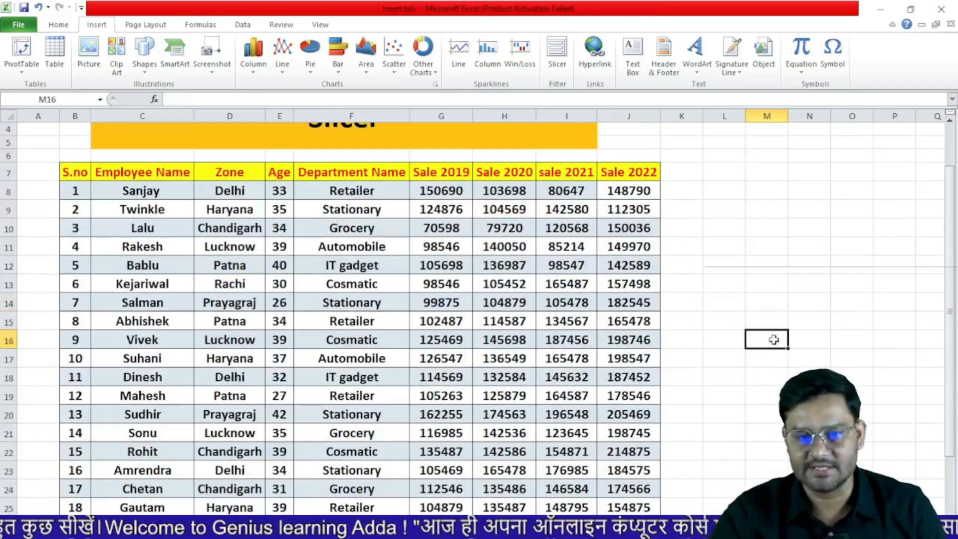
scroll(773, 340, up, 1)
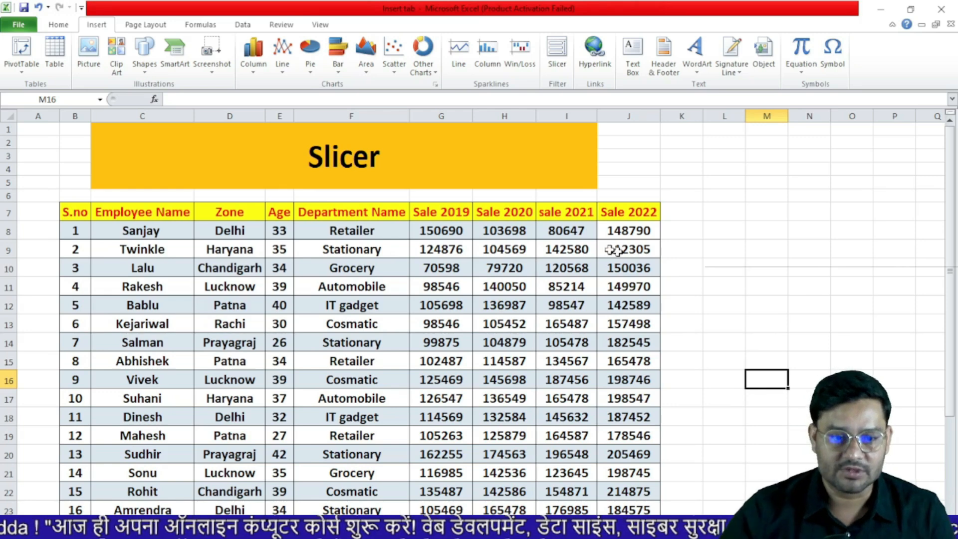
drag(75, 213, 658, 516)
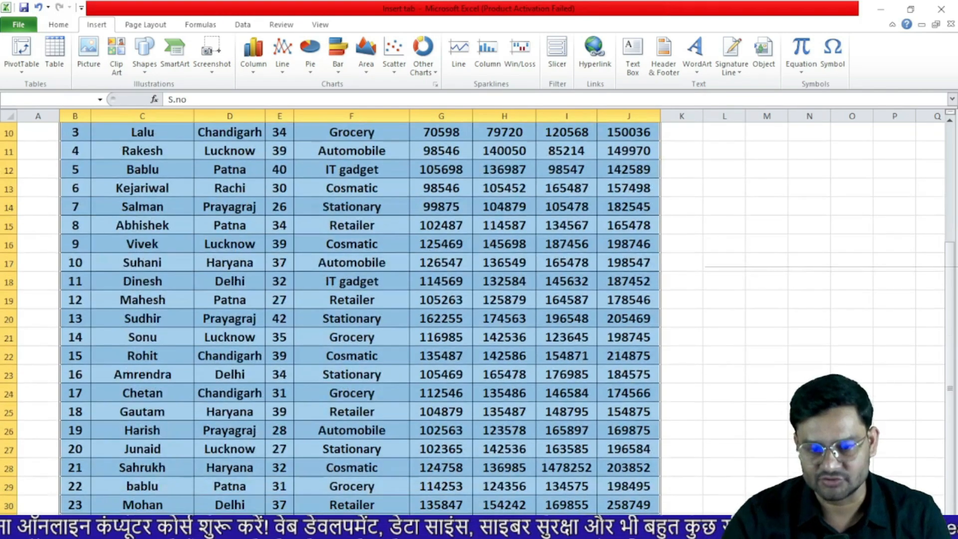
click(21, 49)
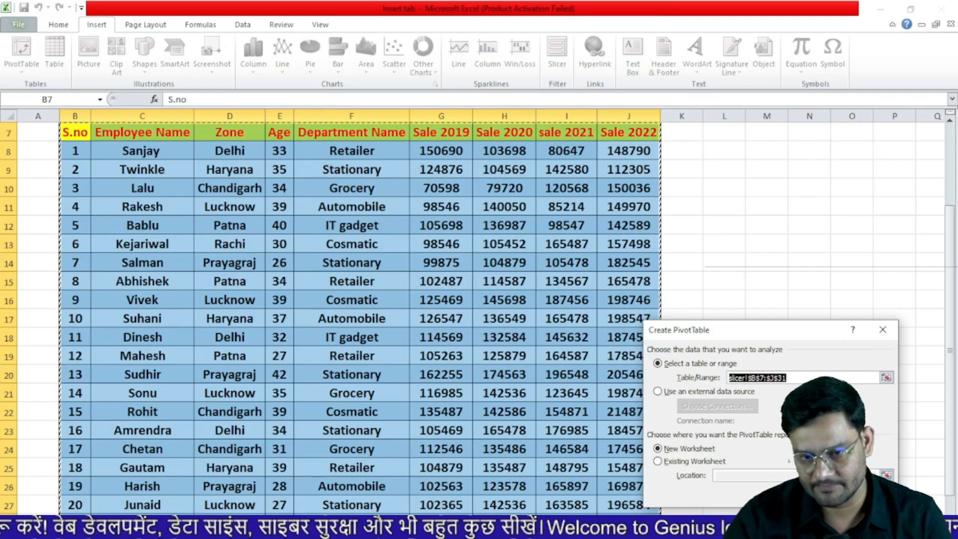
key(Return)
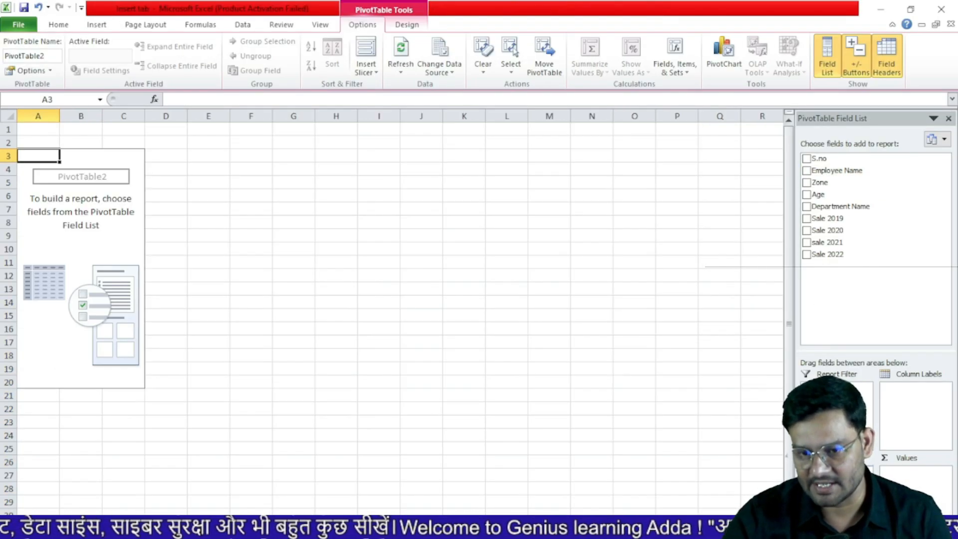
Add Employee Name, Sale 2019 and sale 2021 to the pivot, with Zone as report filter
click(806, 170)
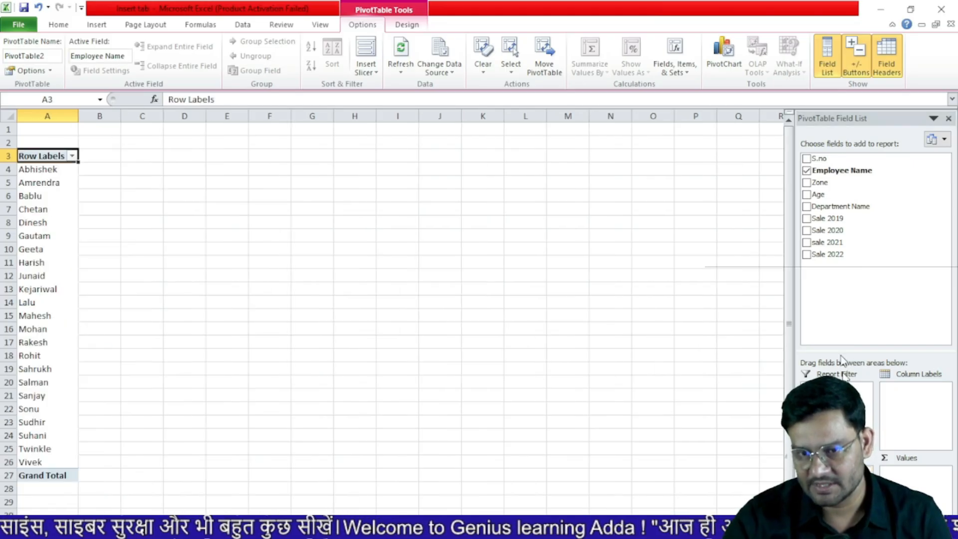
click(833, 218)
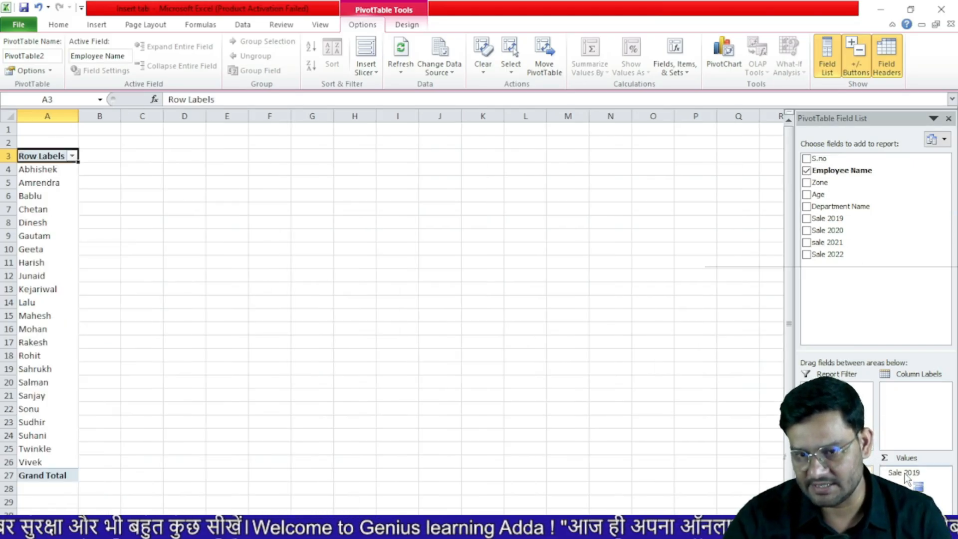
click(823, 243)
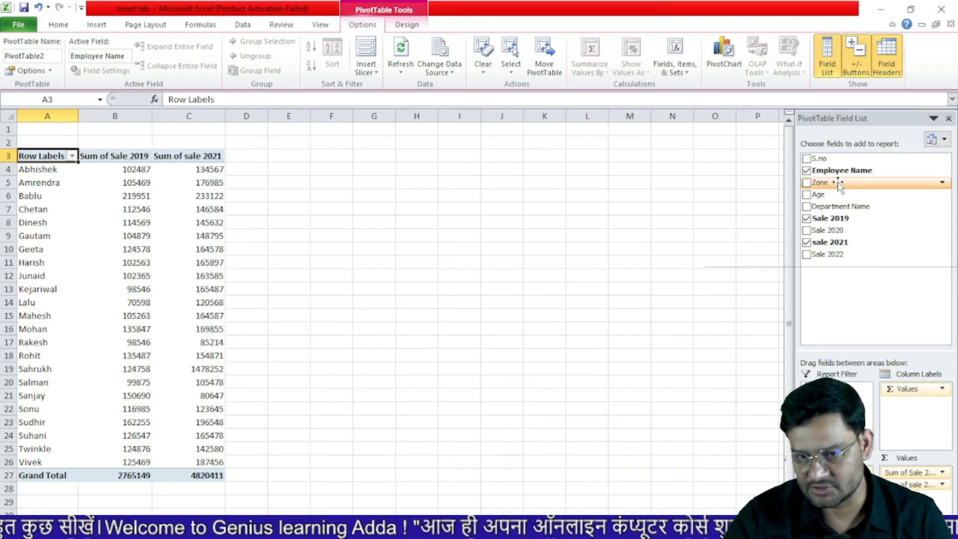
drag(821, 182, 836, 400)
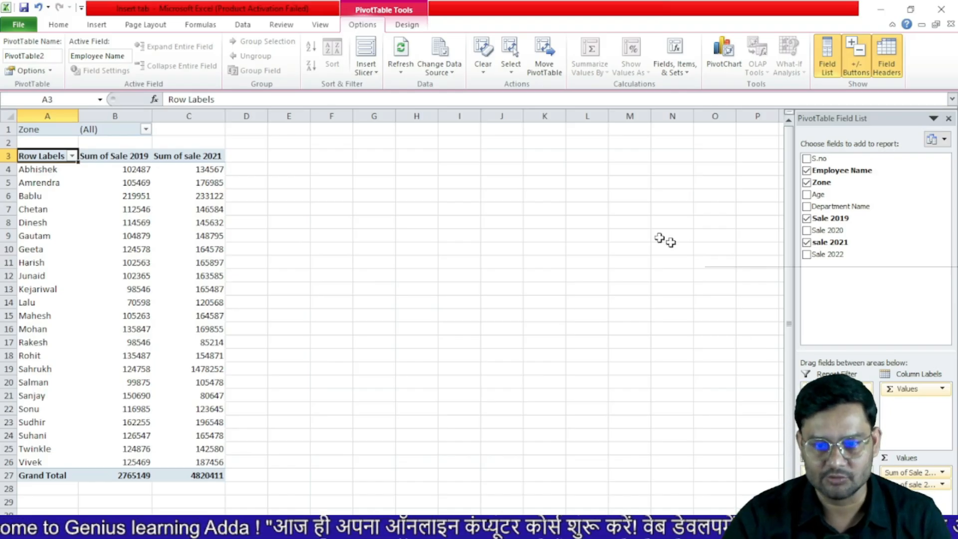
click(370, 66)
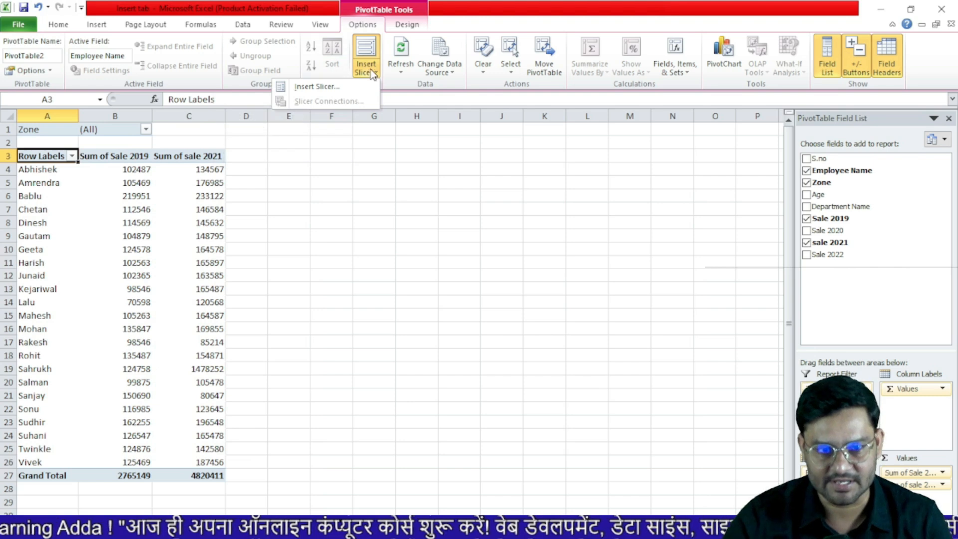
Insert Zone and Department Name slicers and arrange them side by side
click(328, 86)
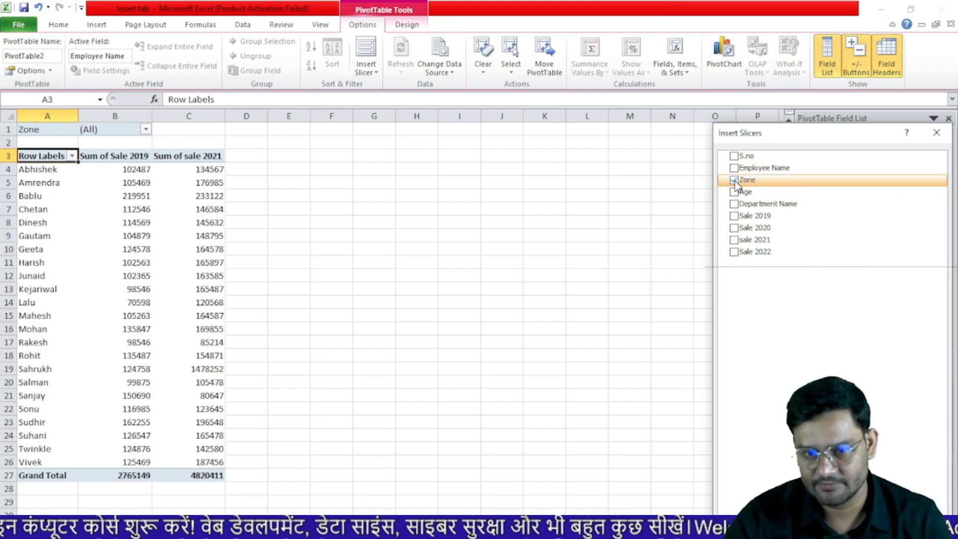
click(734, 204)
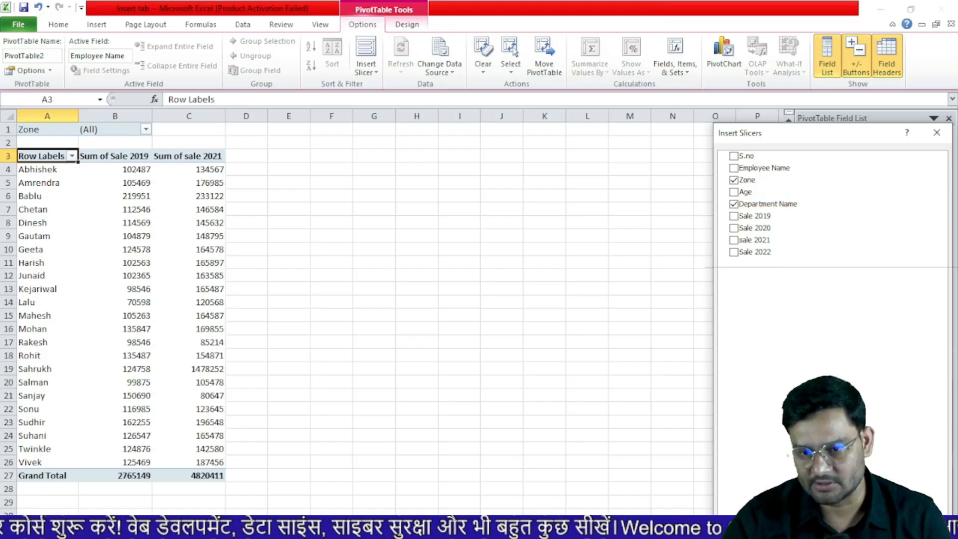
key(Return)
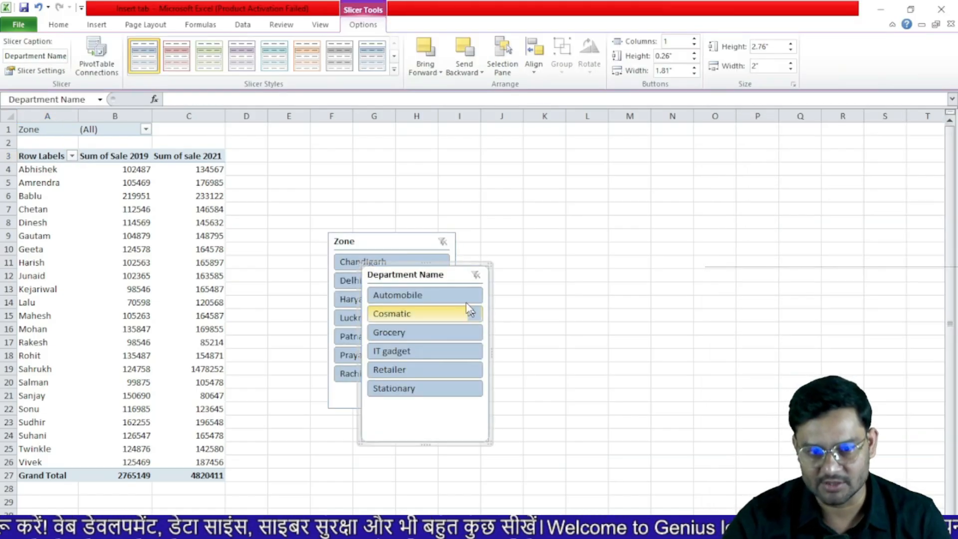
drag(453, 274, 626, 259)
drag(413, 239, 458, 180)
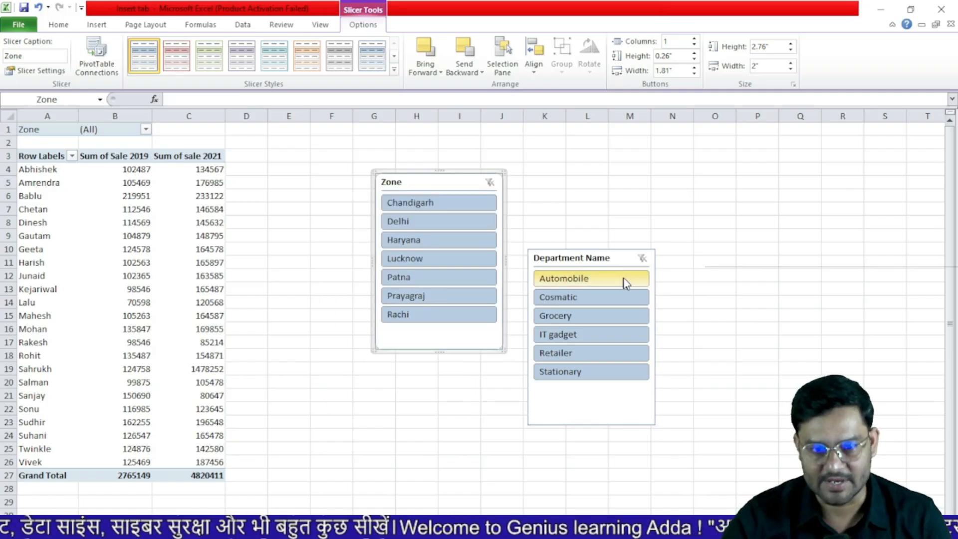
Use the slicers to filter the pivot to the Haryana zone and Automobile department
click(419, 205)
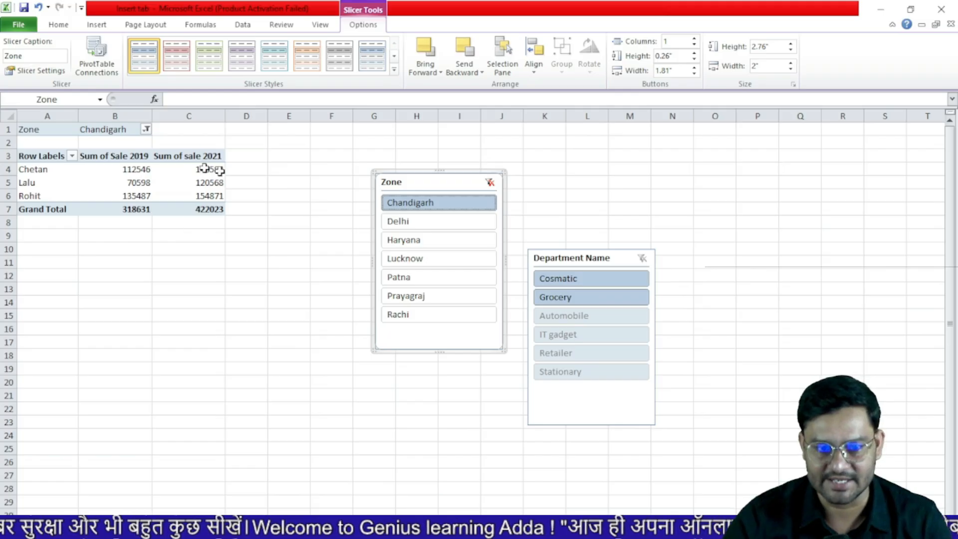
click(414, 249)
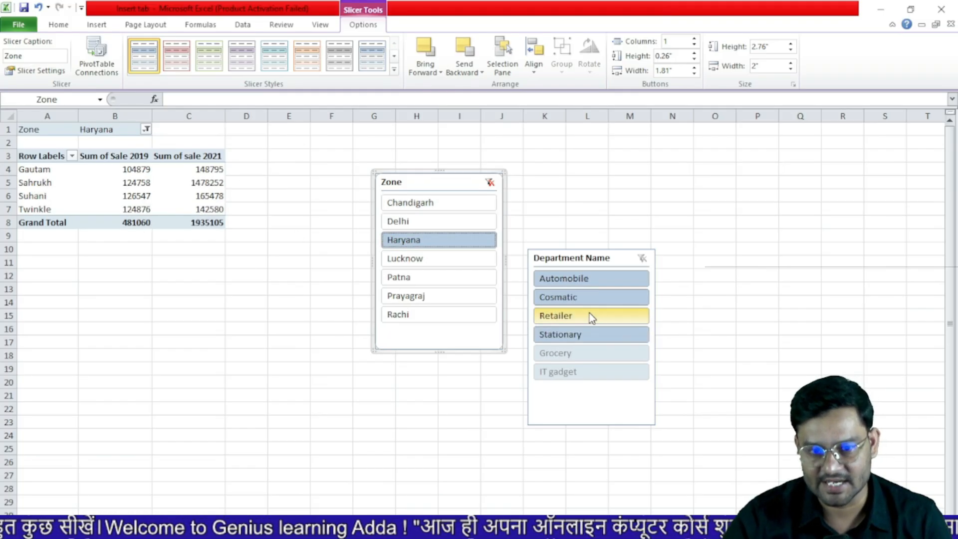
click(579, 299)
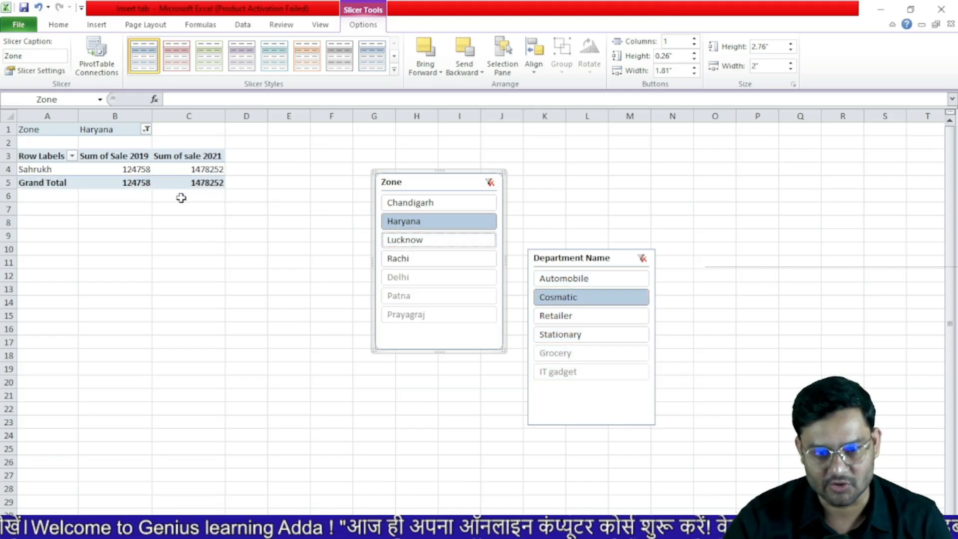
click(569, 278)
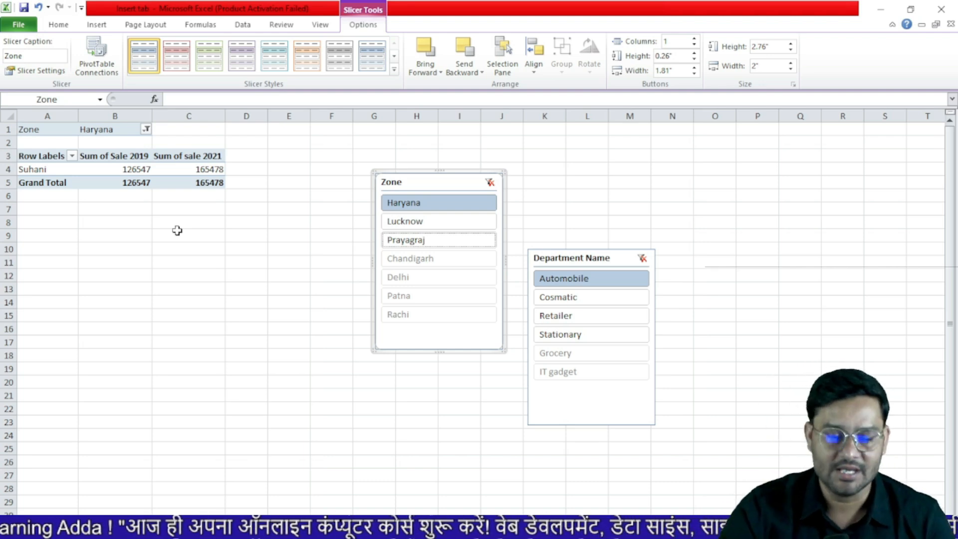
Switch to the Slicer sheet with the employee sales table and select an empty cell
click(96, 25)
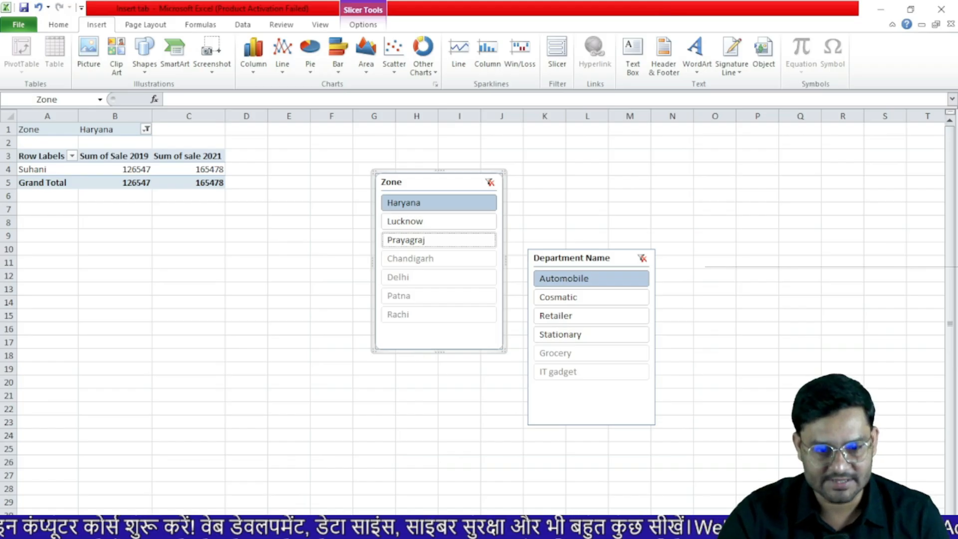
click(319, 532)
click(724, 391)
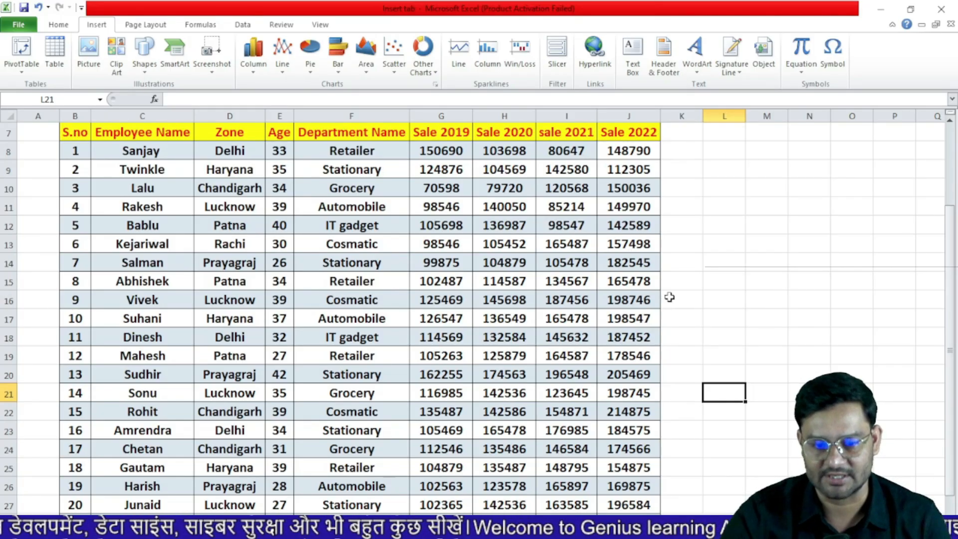
Enter the text 'open my document' in cell F36 below the table
scroll(669, 297, down, 5)
click(330, 372)
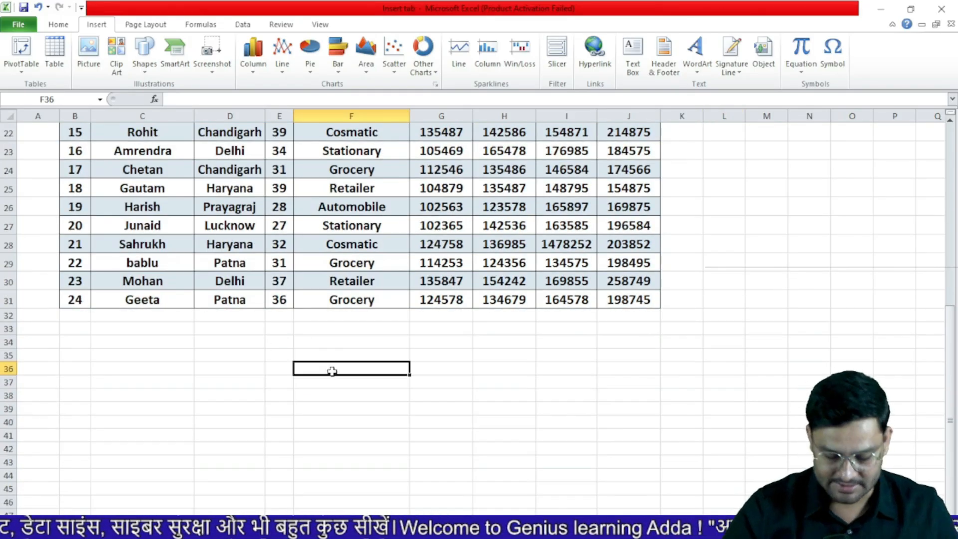
text(open )
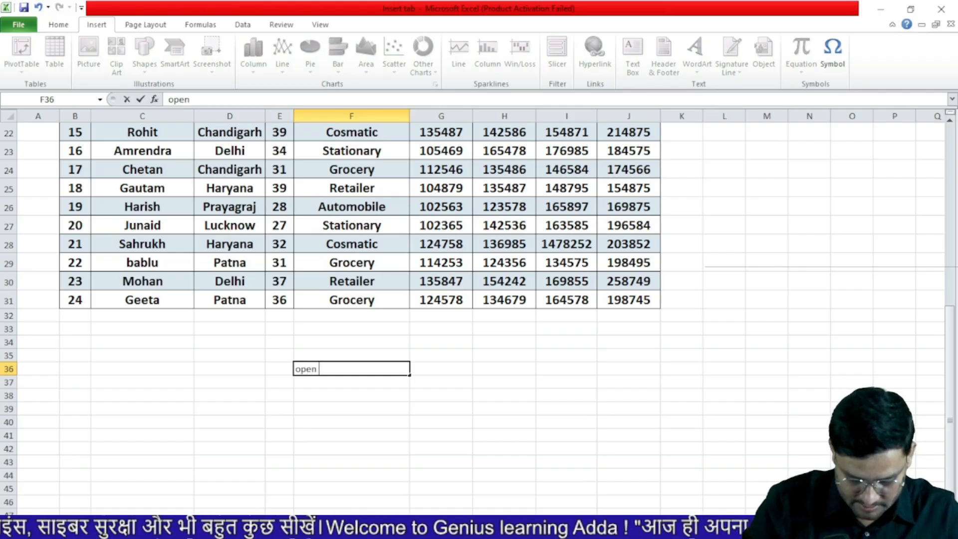
text(my document)
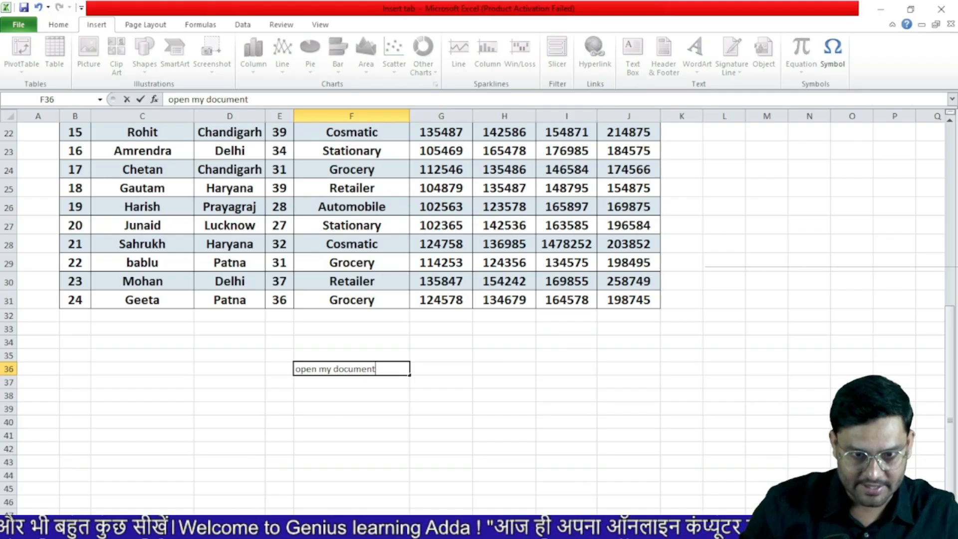
click(352, 407)
click(349, 369)
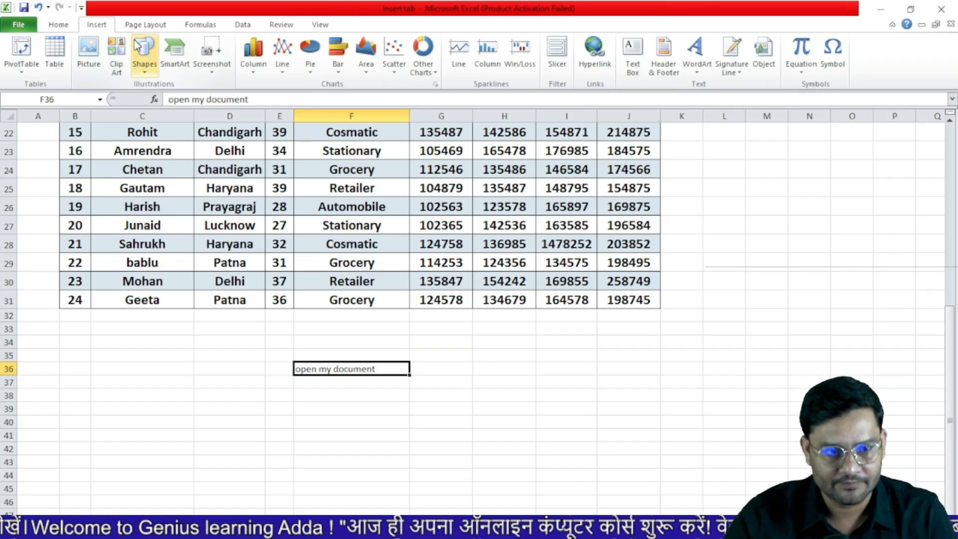
Hyperlink F36 to the Excel Attendancesheet workbook, test the link, then close that workbook
click(595, 47)
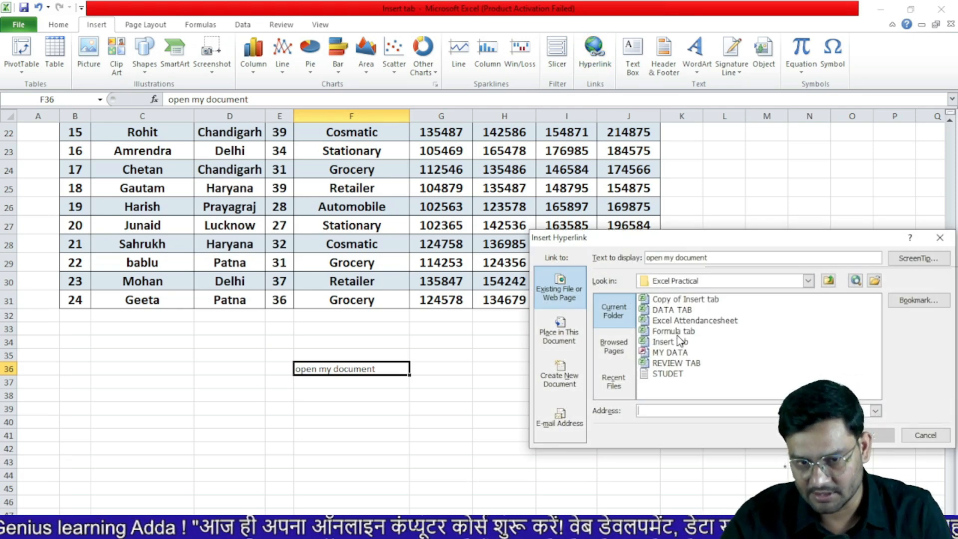
click(710, 324)
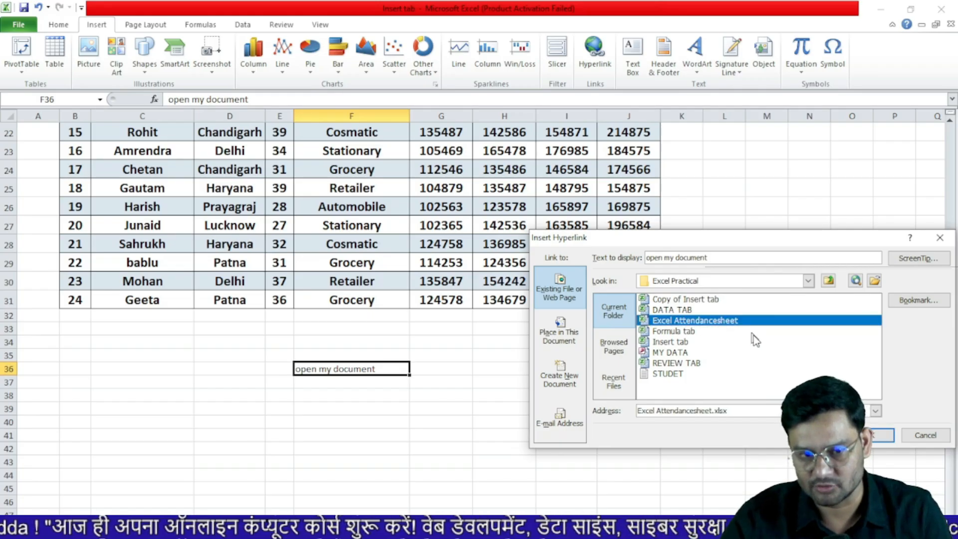
click(873, 436)
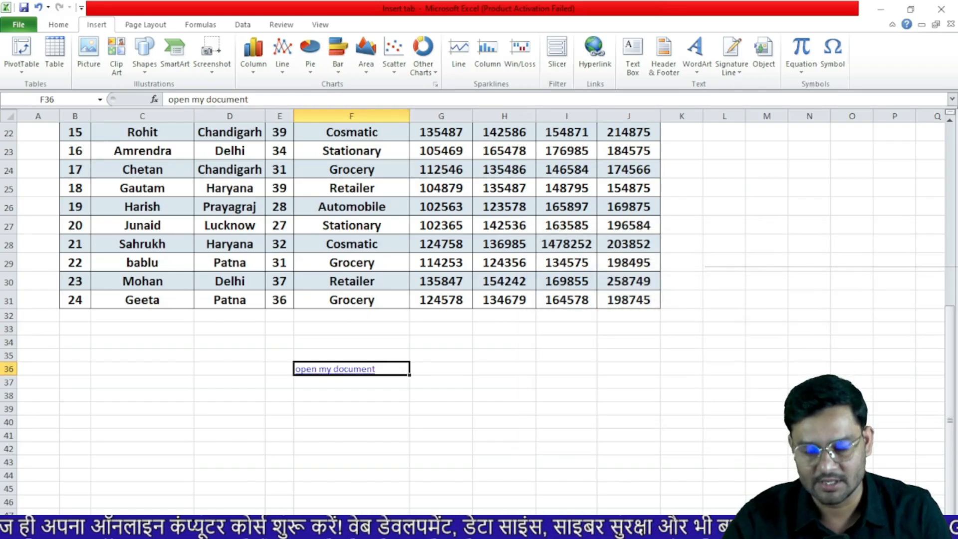
click(372, 371)
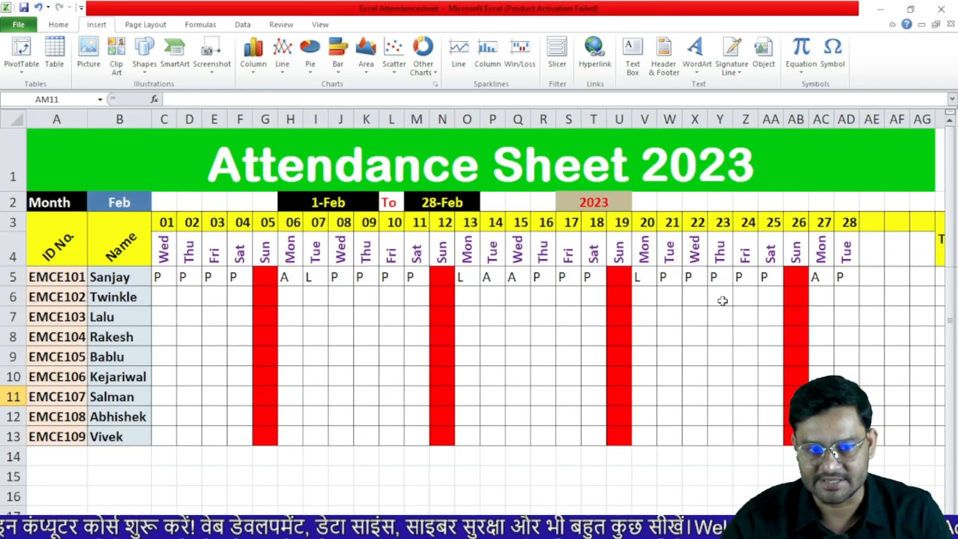
click(942, 12)
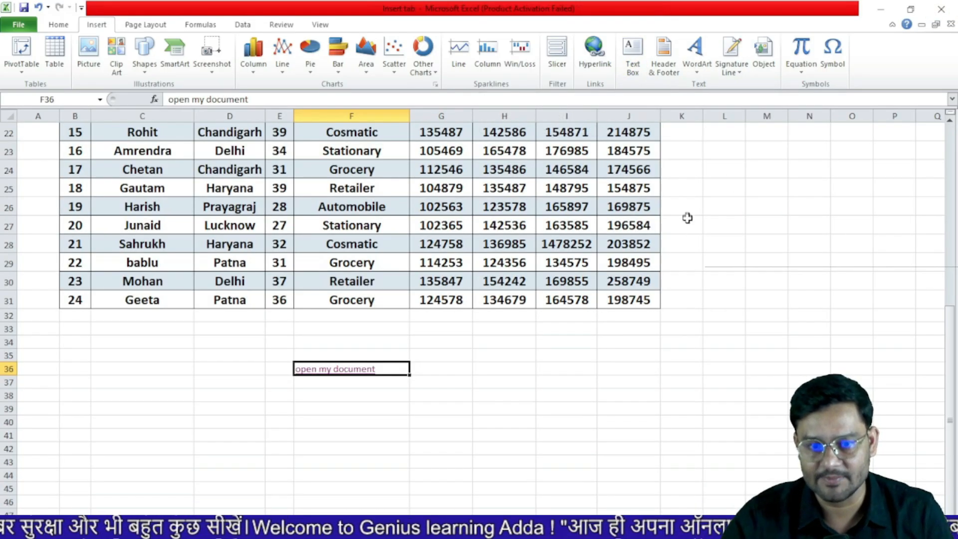
scroll(741, 275, down, 1)
Draw a text box with sample text, rotate it slightly and place it over columns G–I
scroll(731, 235, up, 1)
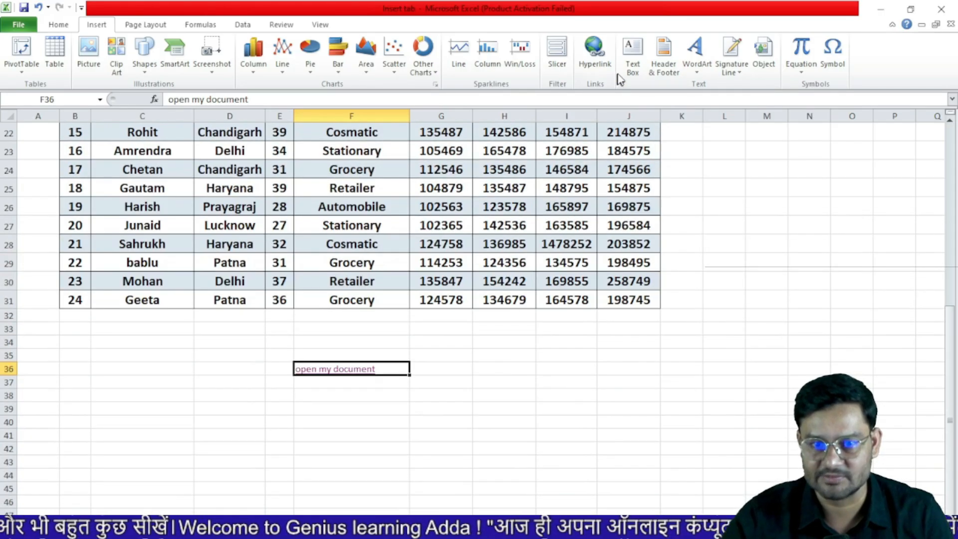
click(635, 52)
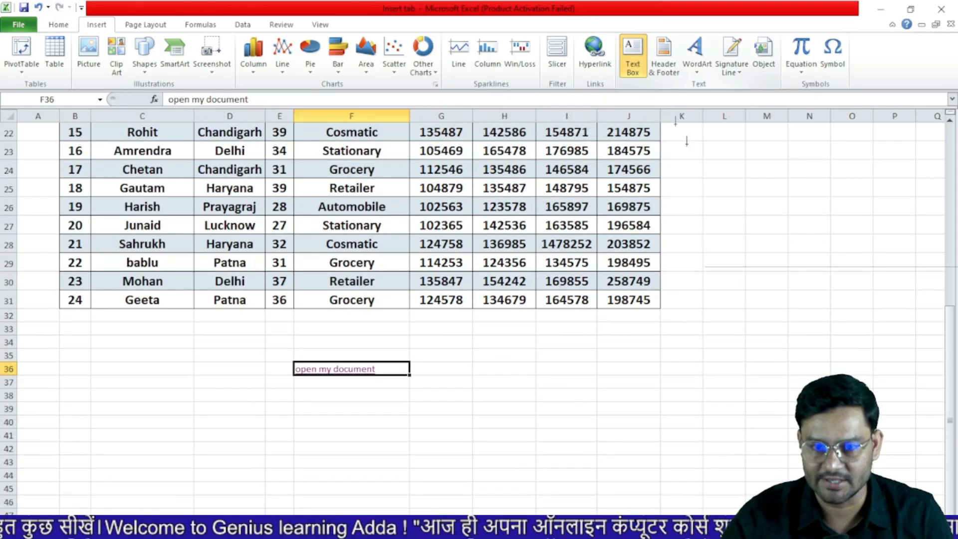
mouse_move(695, 186)
mouse_down()
mouse_move(714, 293)
mouse_move(874, 310)
mouse_up()
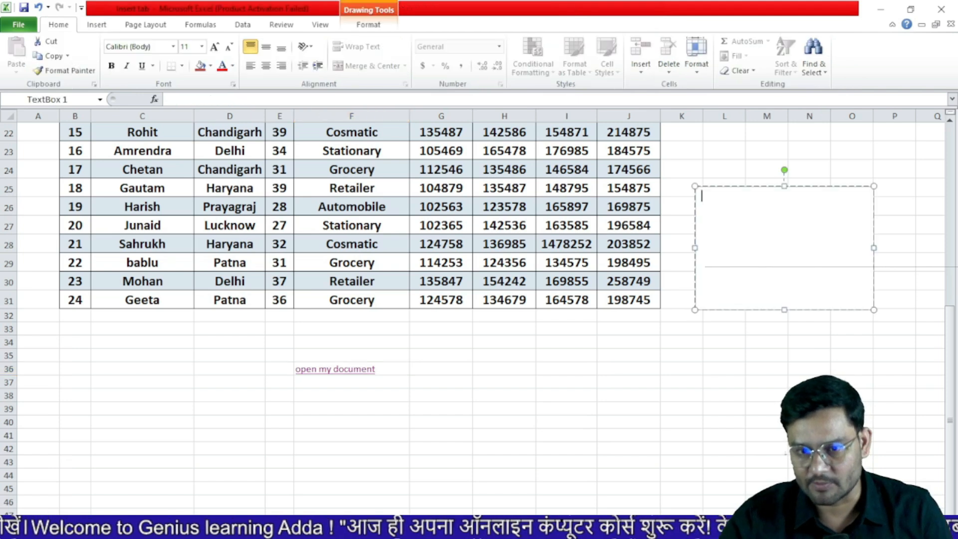
text(dgjdfgjkfd jdkfhgjfdh dsfj jdkfghfdj)
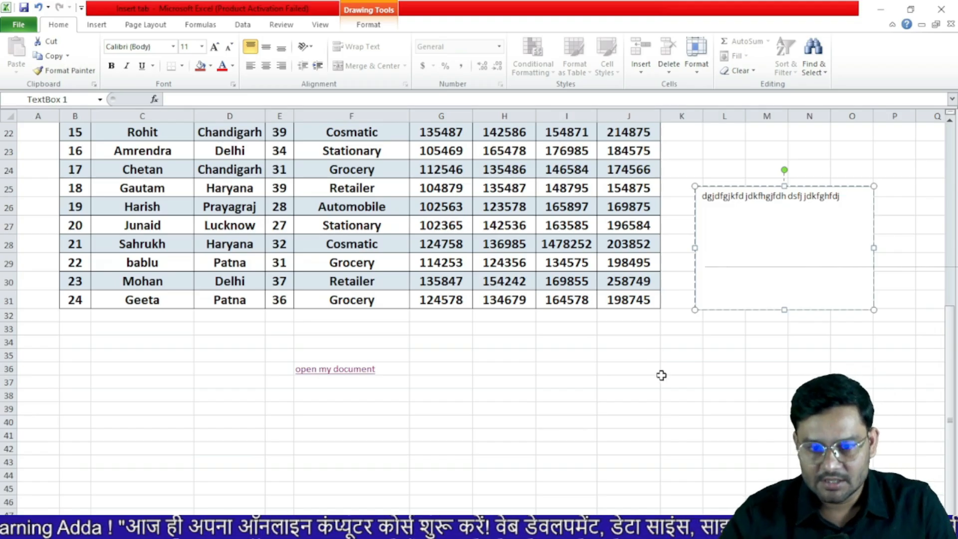
drag(808, 186, 706, 155)
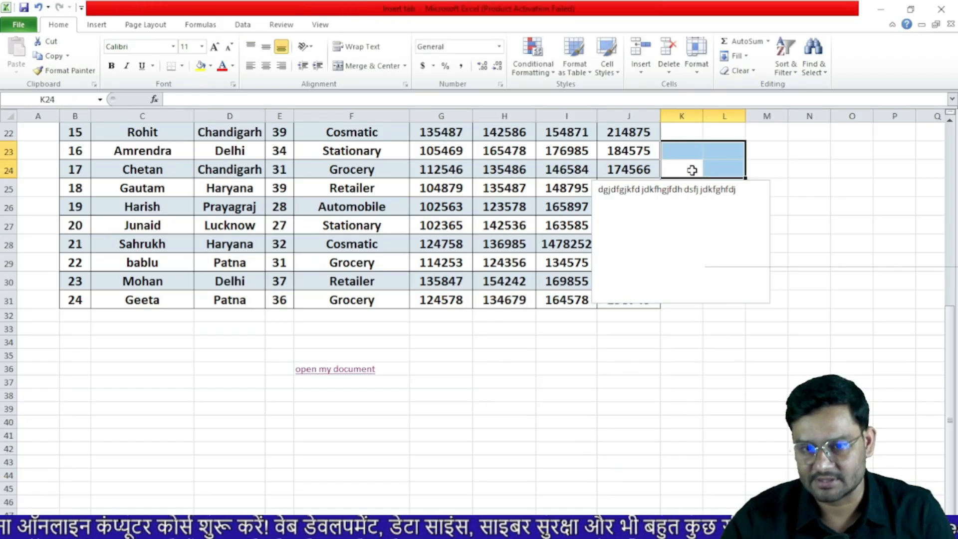
click(696, 189)
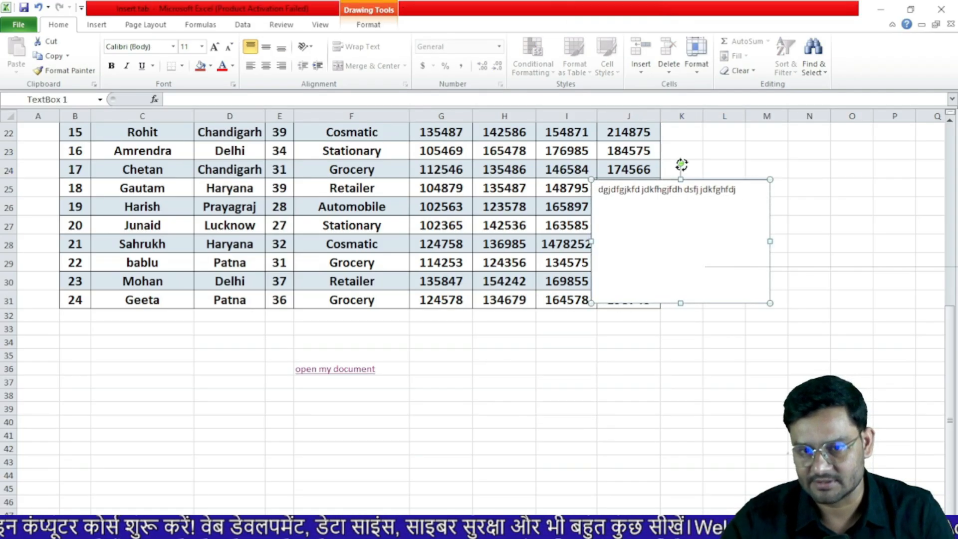
drag(682, 164, 707, 167)
drag(740, 196, 594, 308)
Apply the blue-outline shape style and a light olive green fill to the text box
click(368, 25)
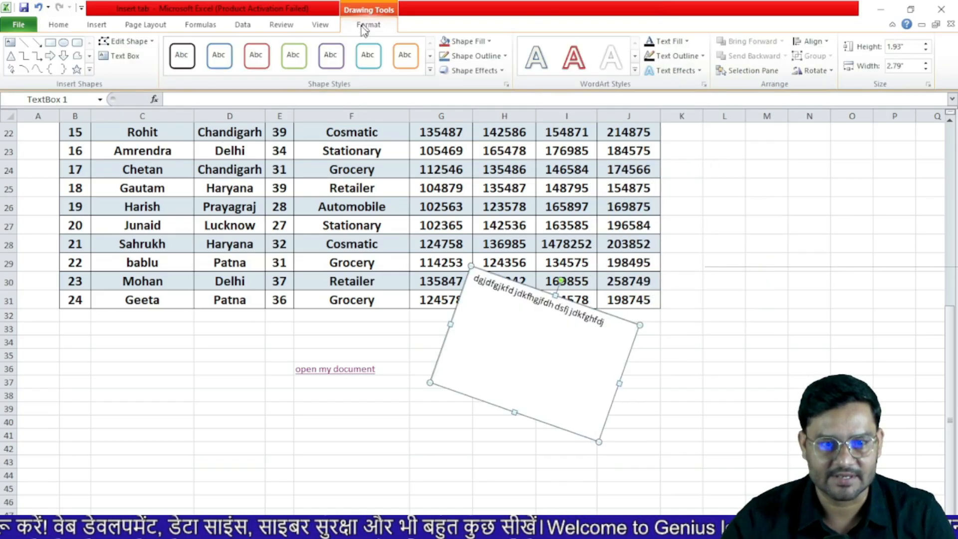
click(367, 55)
click(463, 42)
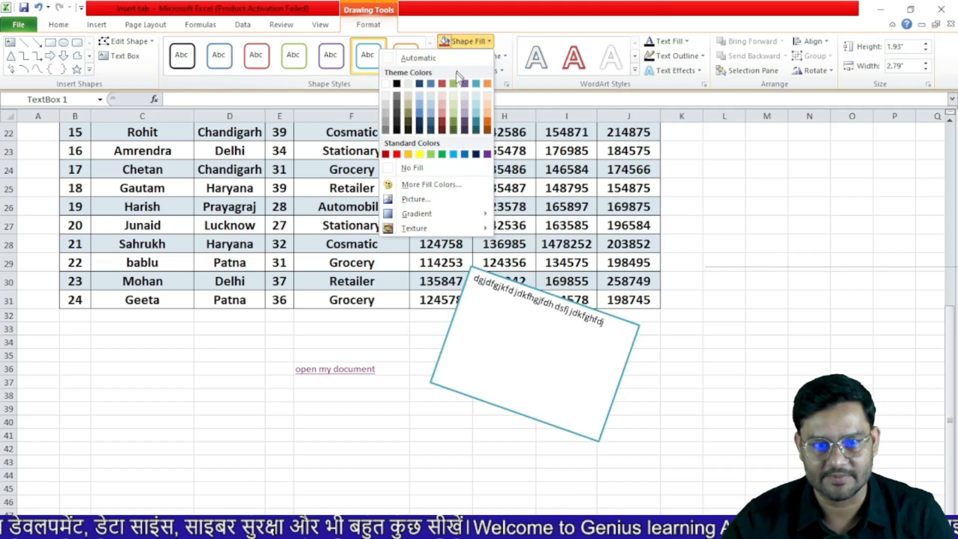
click(456, 124)
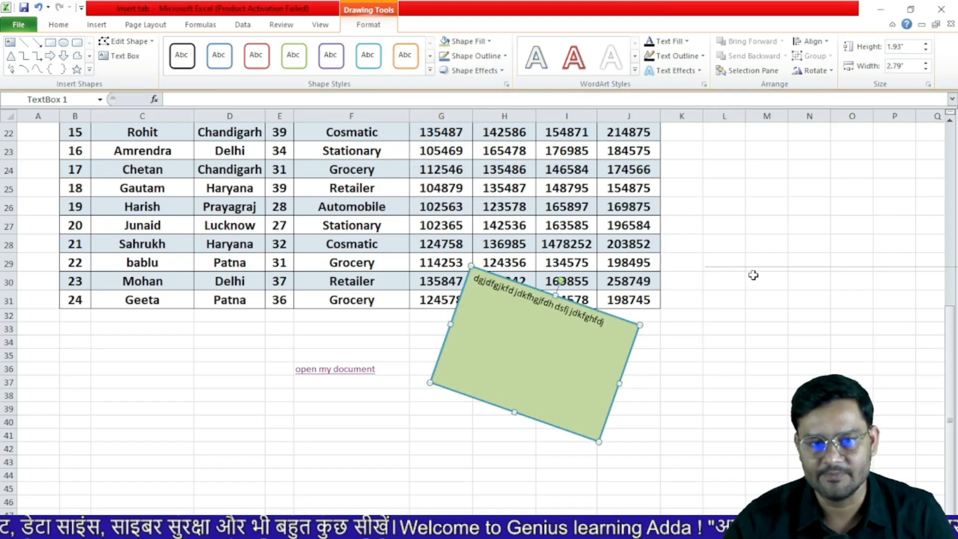
click(753, 275)
click(103, 26)
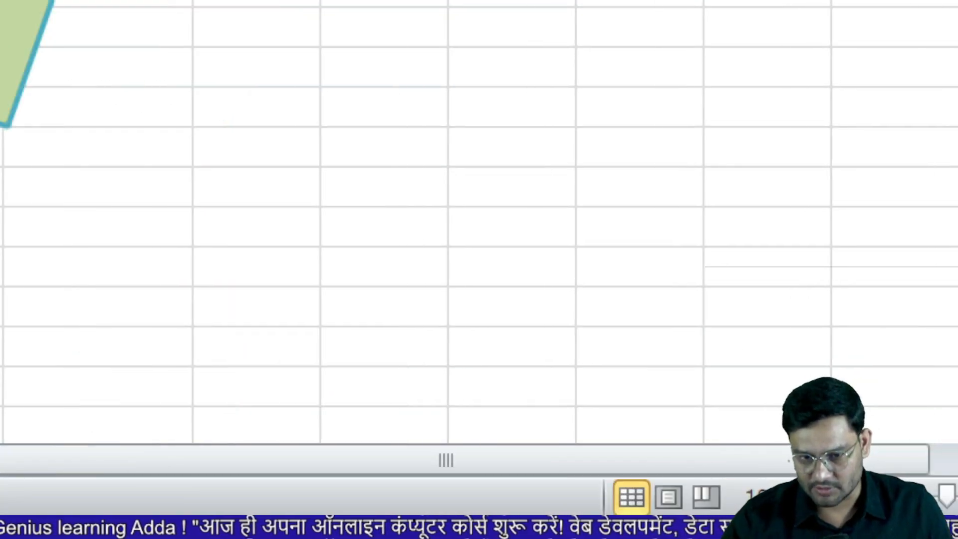
In Page Layout view, type the centre header text 'genius computer'
click(668, 496)
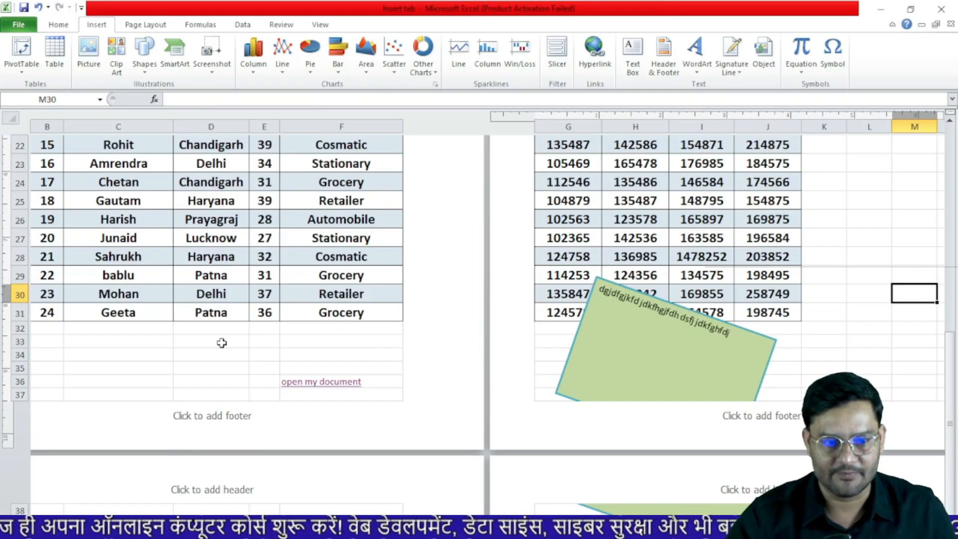
scroll(222, 343, up, 7)
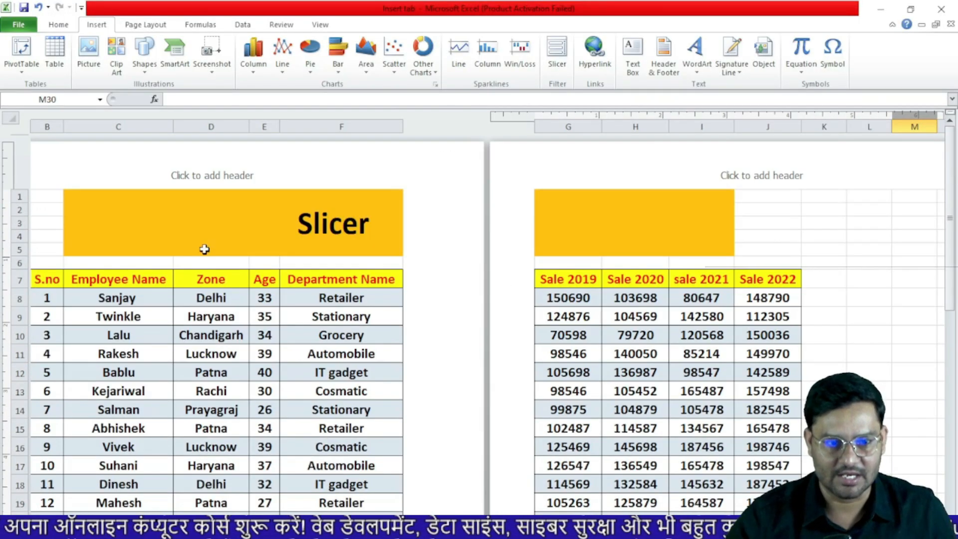
click(230, 179)
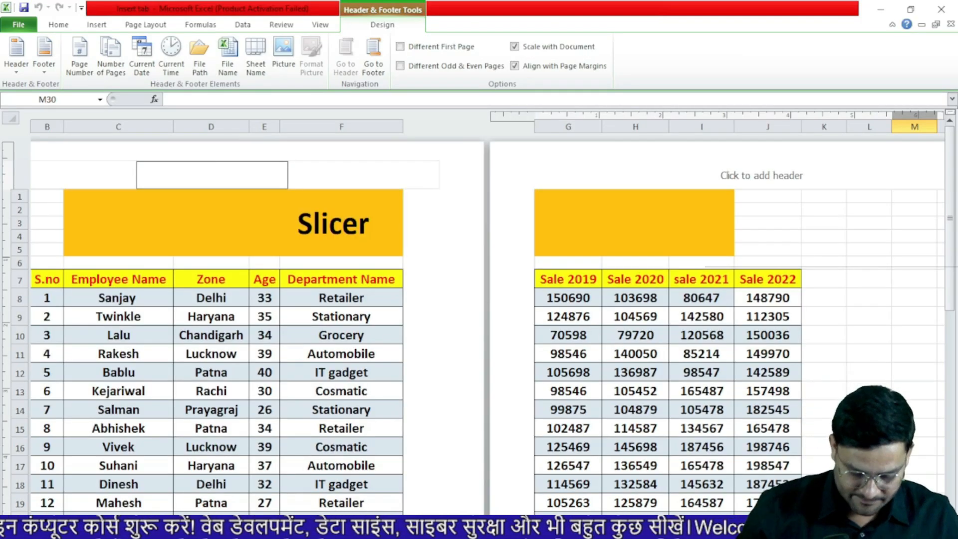
text(us)
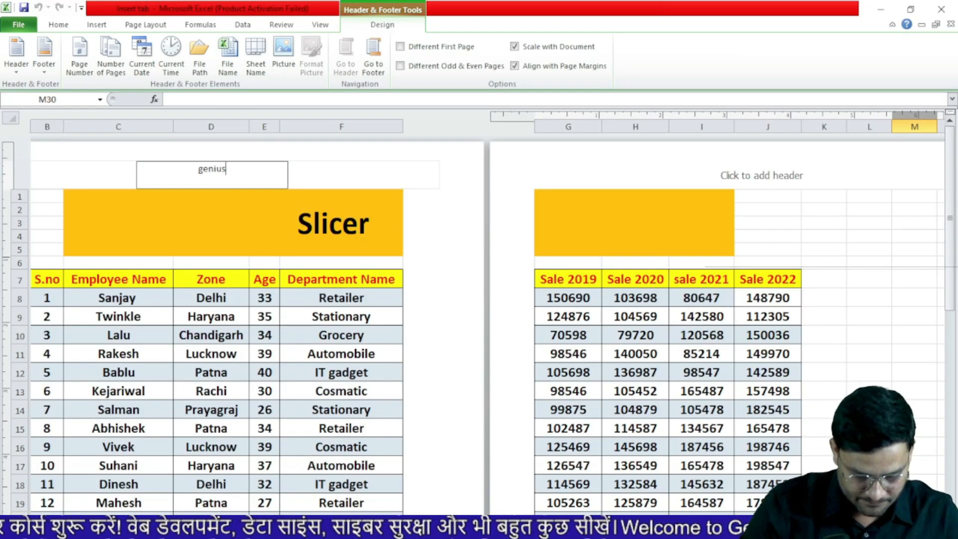
text( computer)
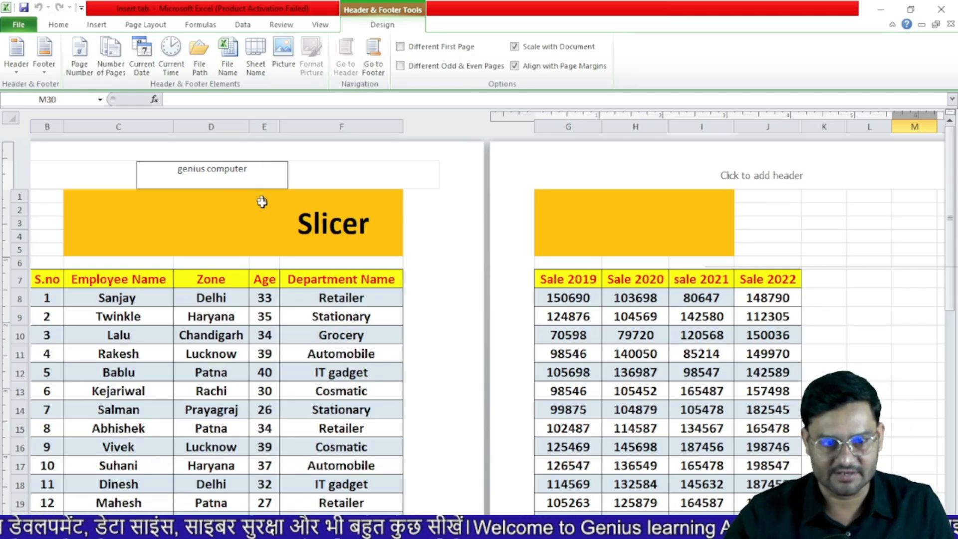
click(422, 340)
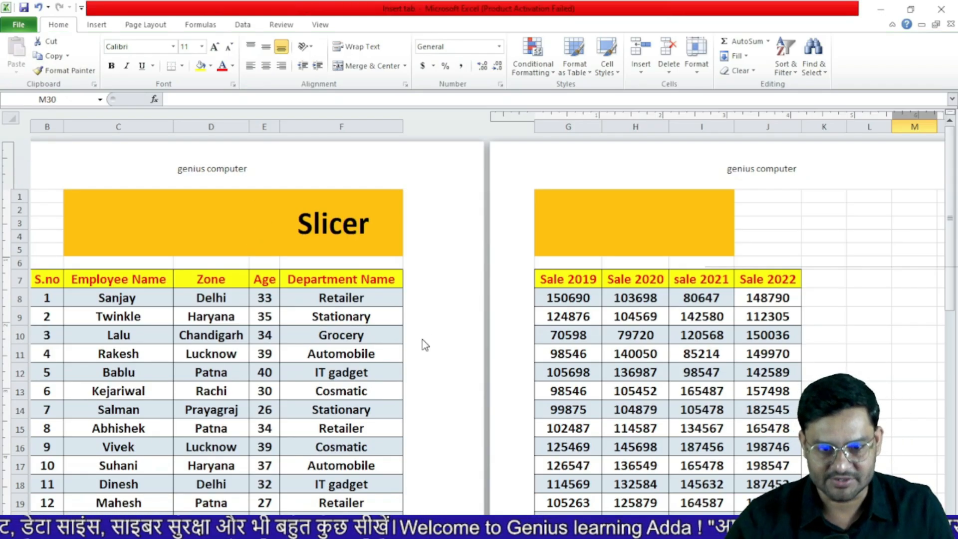
Type 'excel' into the centre footer of the page
scroll(422, 339, down, 7)
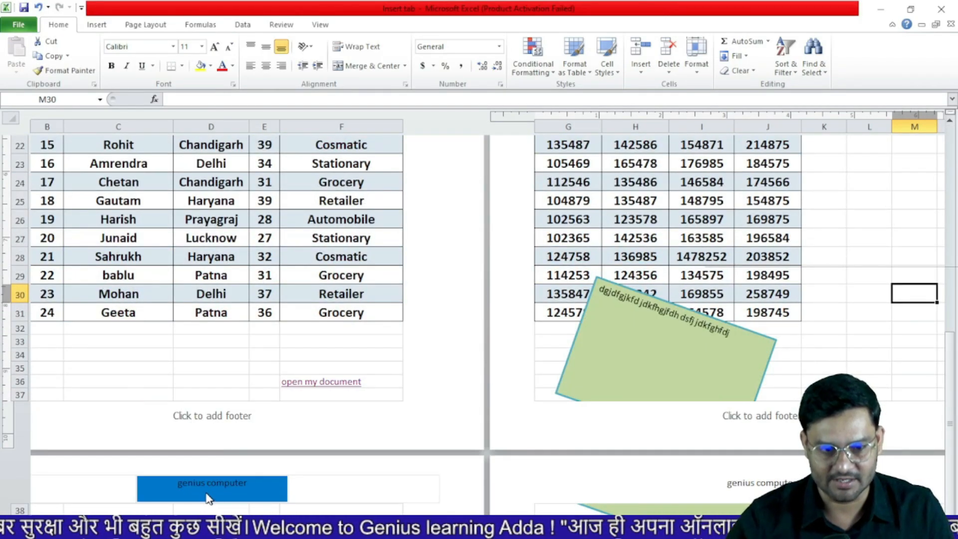
scroll(699, 484, down, 10)
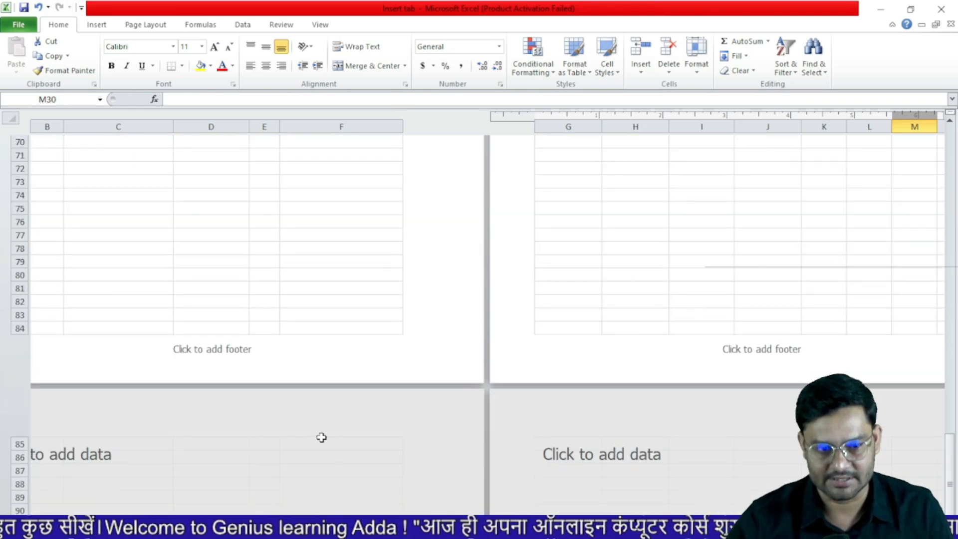
scroll(321, 436, down, 3)
scroll(323, 423, up, 15)
scroll(327, 405, up, 10)
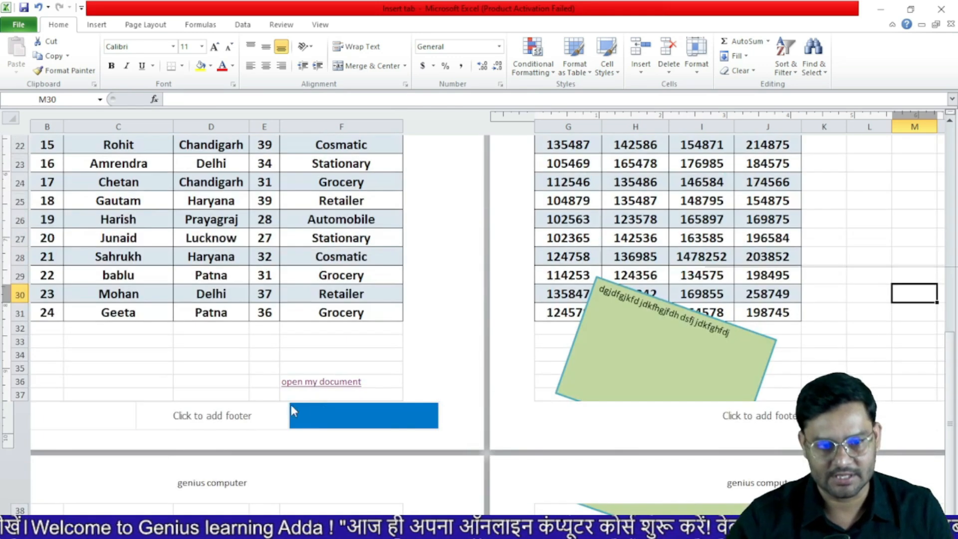
scroll(233, 478, down, 1)
scroll(232, 478, down, 9)
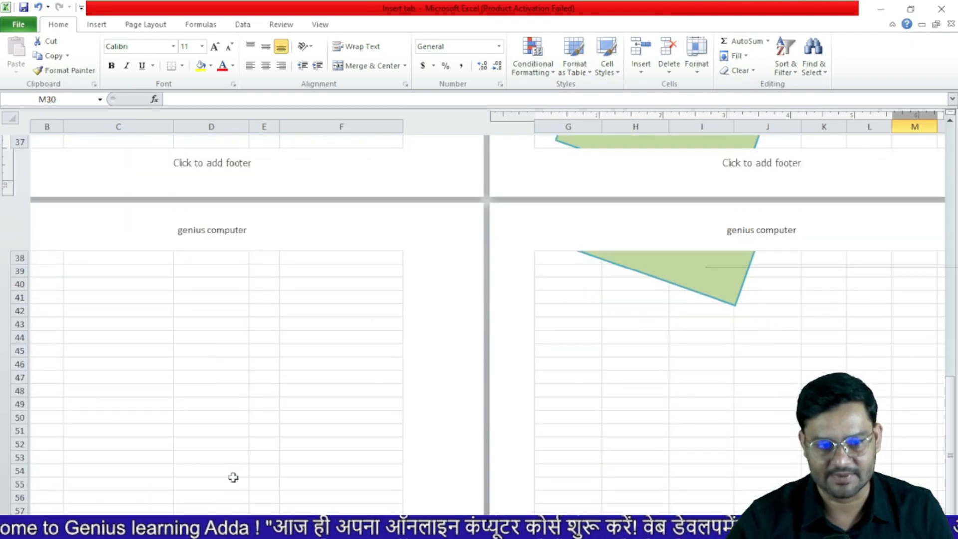
scroll(225, 220, up, 3)
click(218, 254)
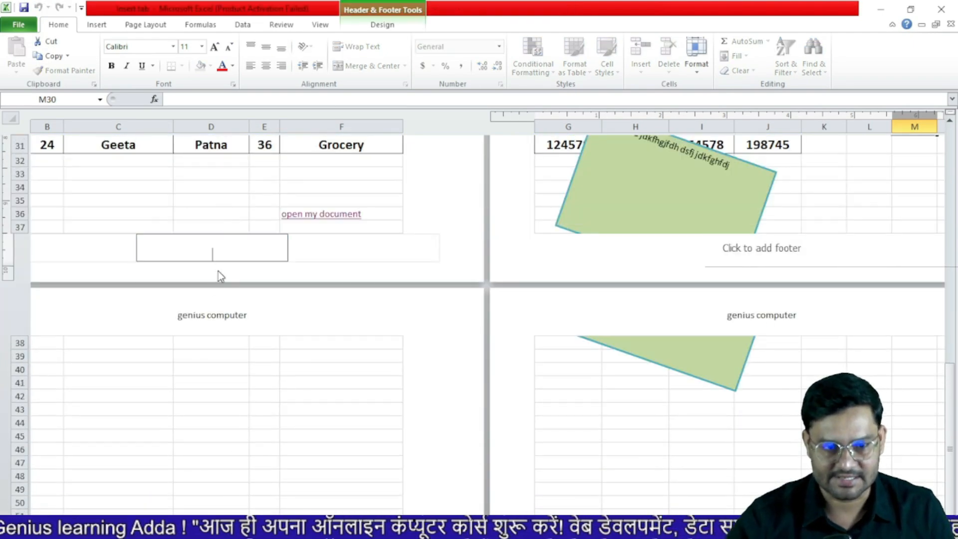
text(excel)
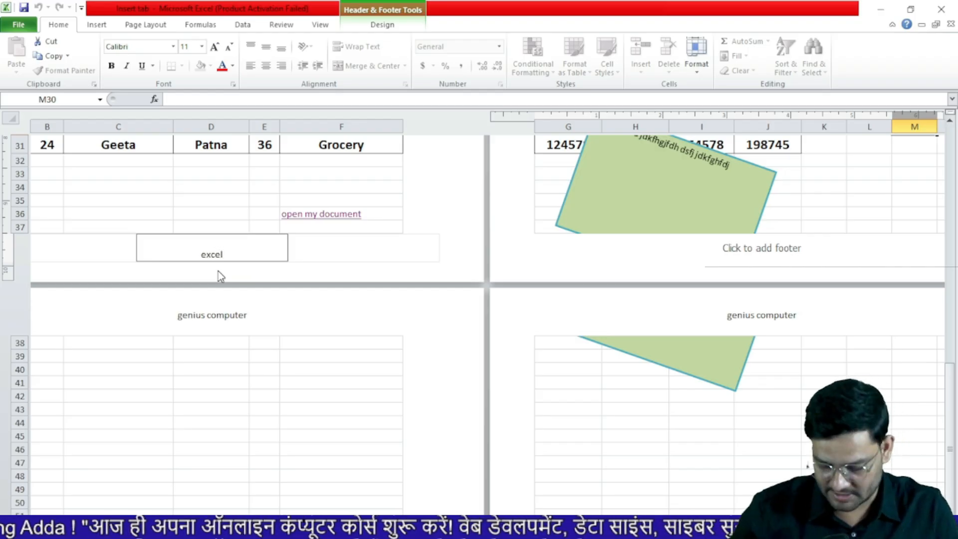
key(Return)
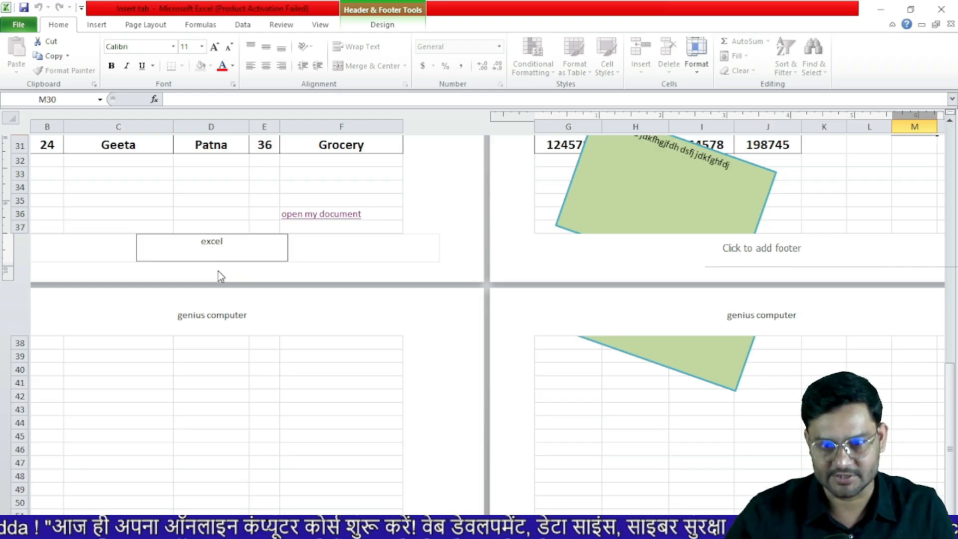
click(378, 232)
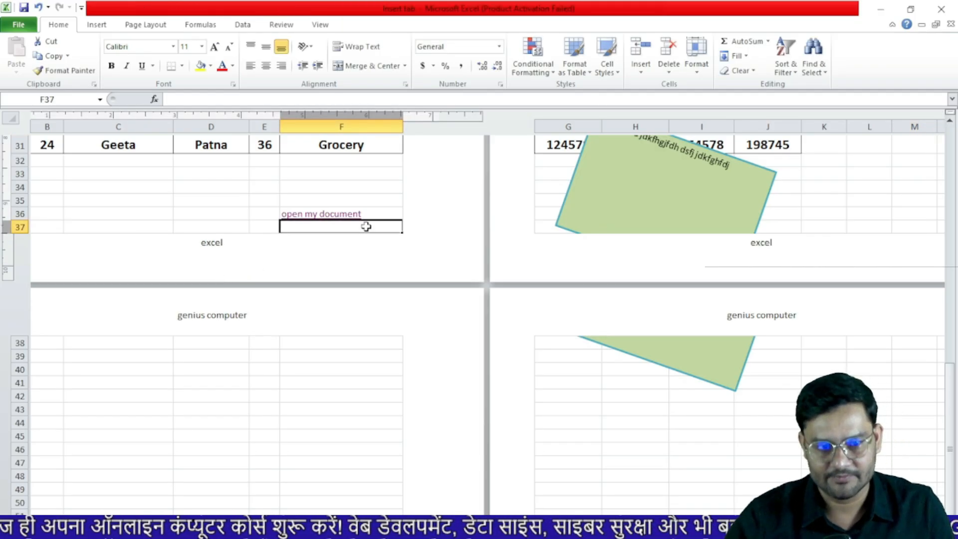
scroll(349, 214, up, 10)
scroll(231, 187, down, 10)
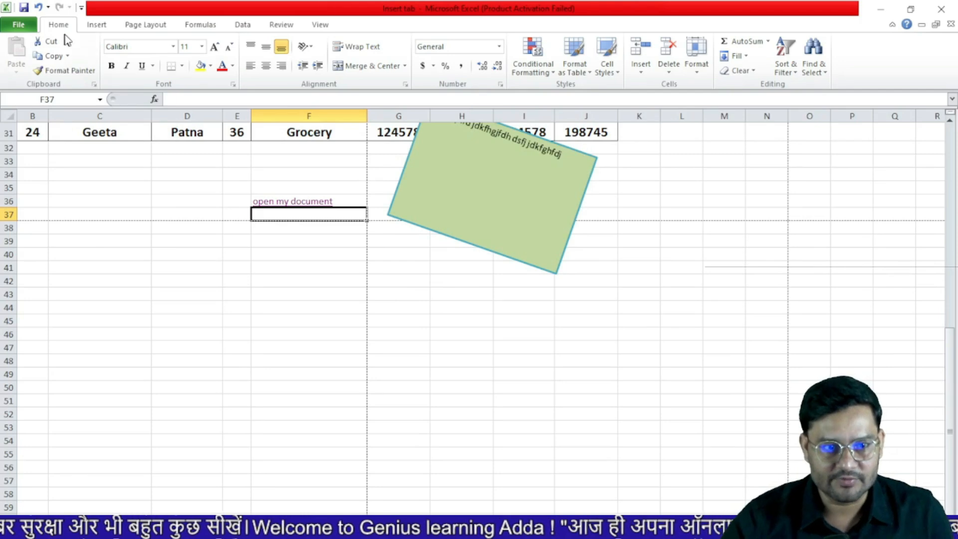
Insert red-outline style WordArt reading 'genius' below the green text box
click(95, 25)
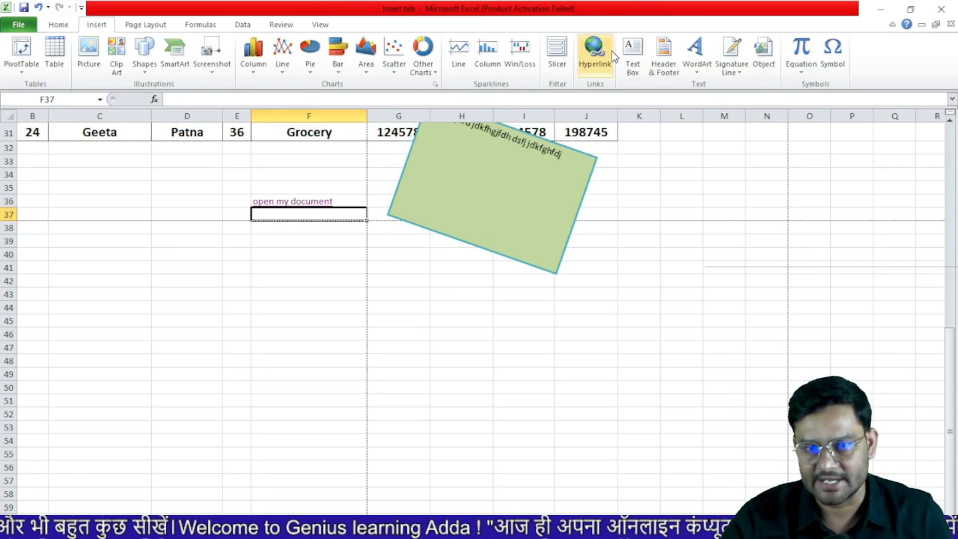
click(698, 75)
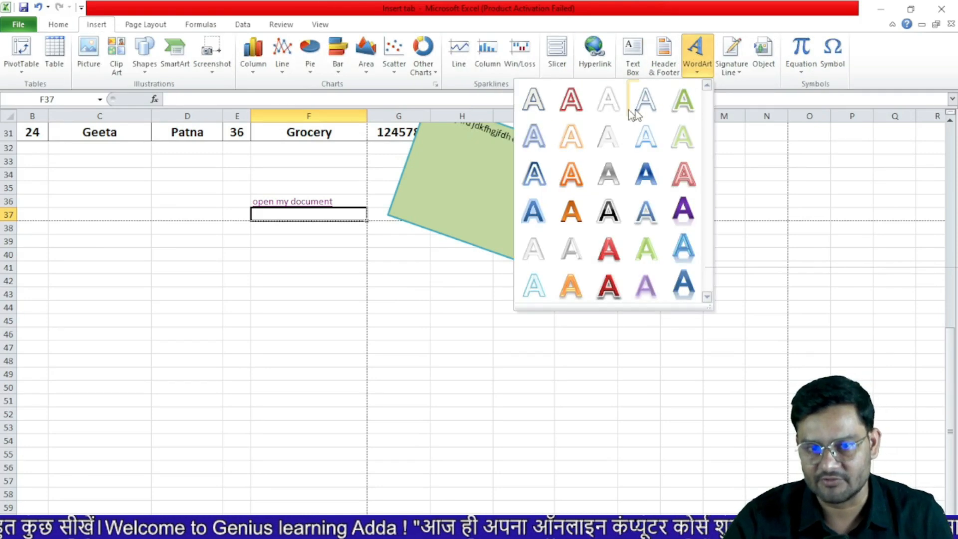
click(570, 100)
text(genius)
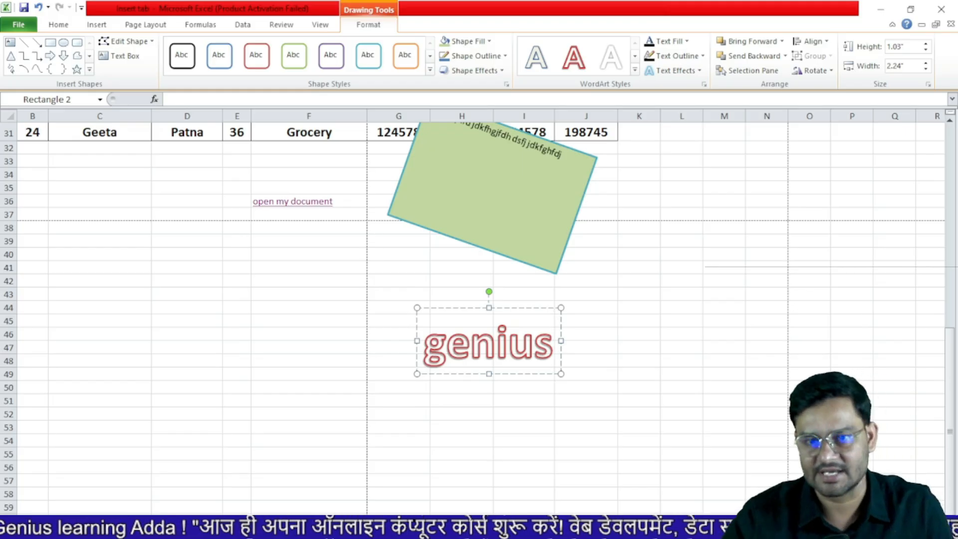
click(637, 400)
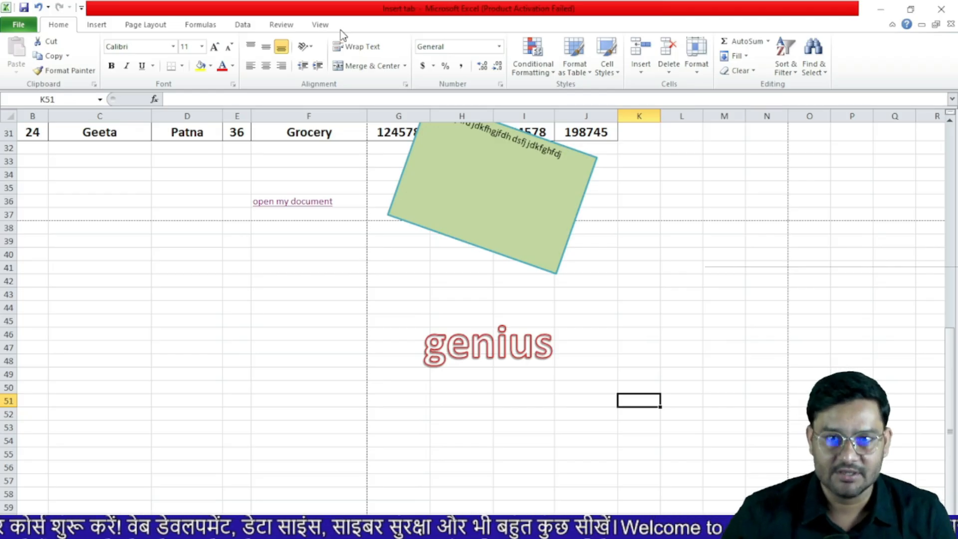
Add a Microsoft Office signature line with the signer's name and title Director, placed around C44:E50
scroll(343, 35, down, 1)
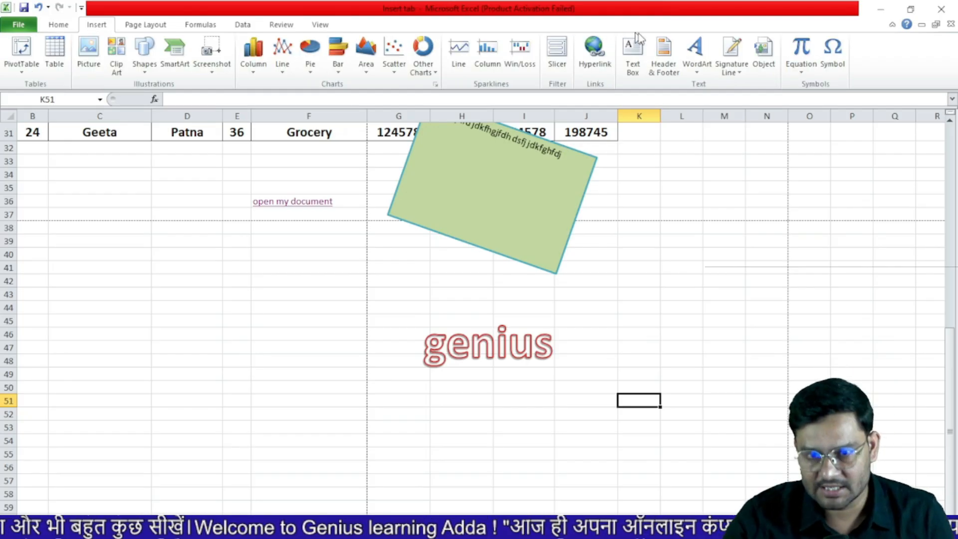
click(737, 68)
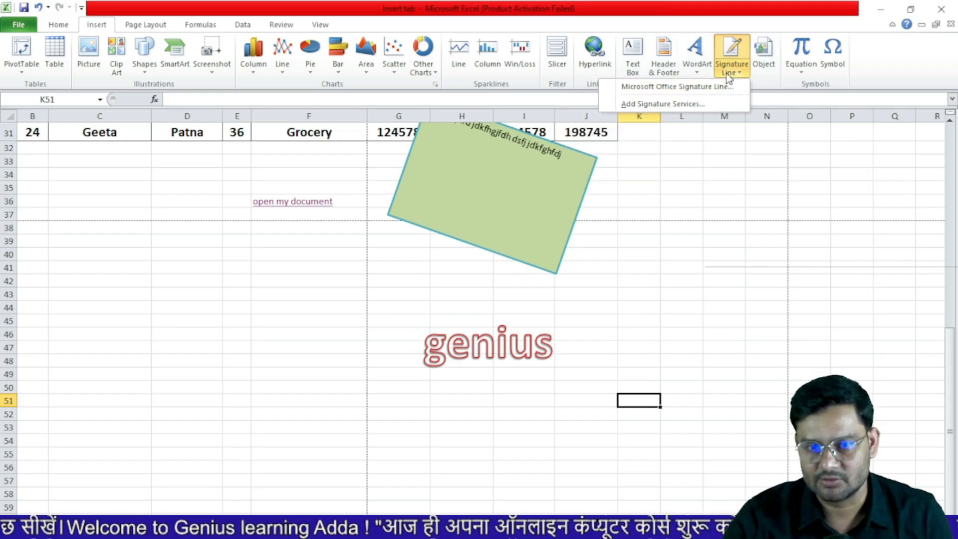
click(688, 89)
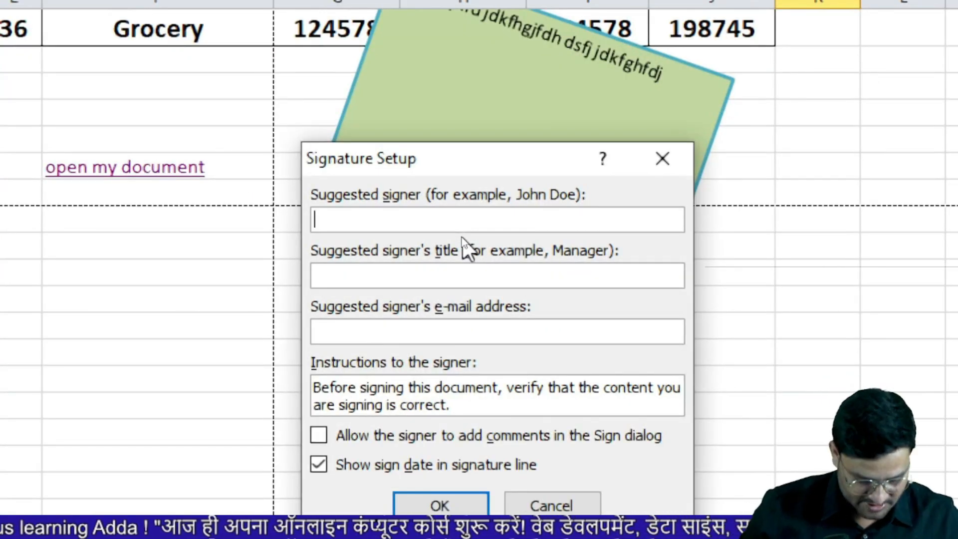
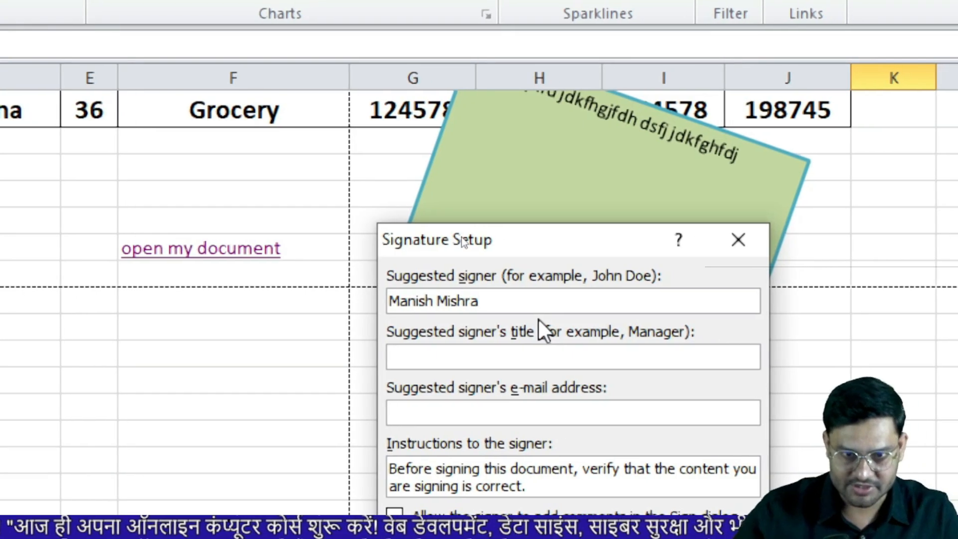
click(533, 356)
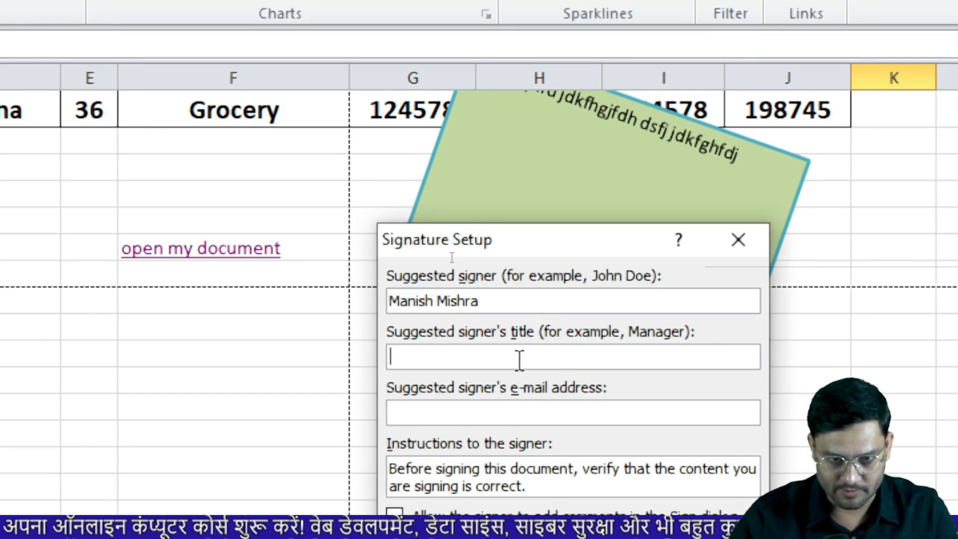
text(Direct)
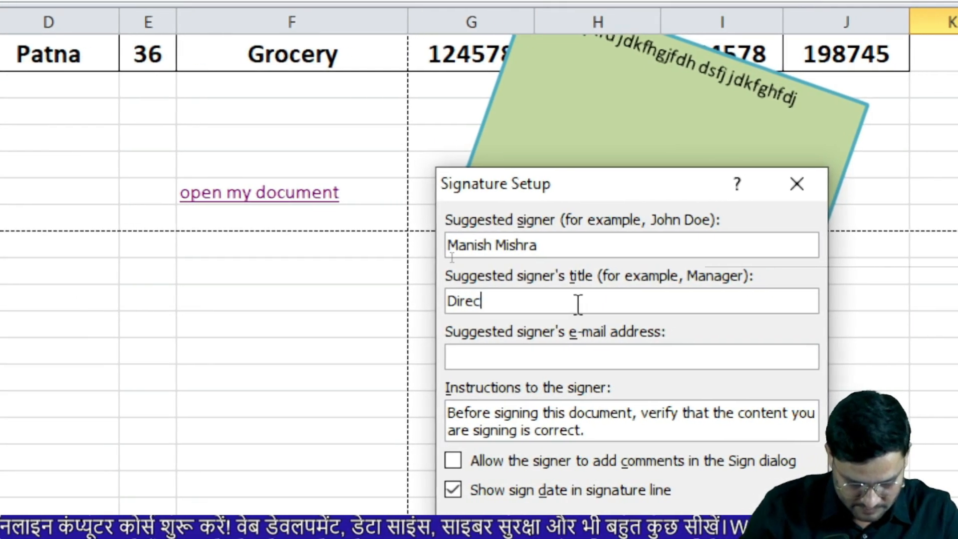
text(or)
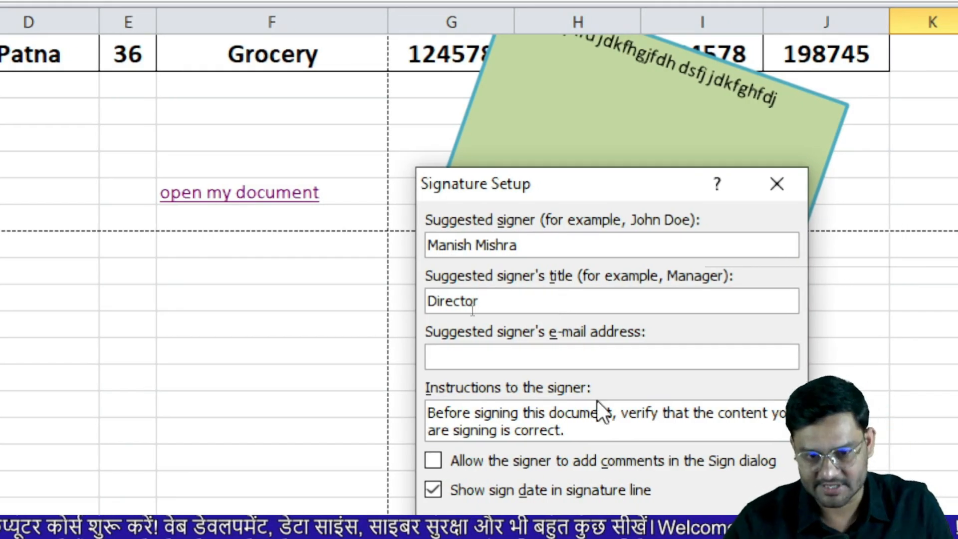
key(Return)
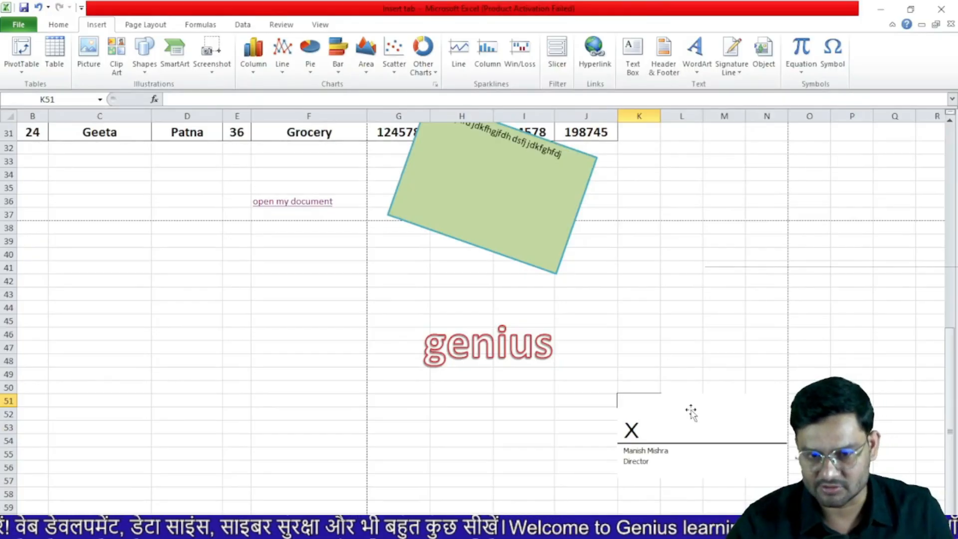
mouse_move(691, 412)
mouse_down()
mouse_move(314, 387)
mouse_move(192, 329)
mouse_up()
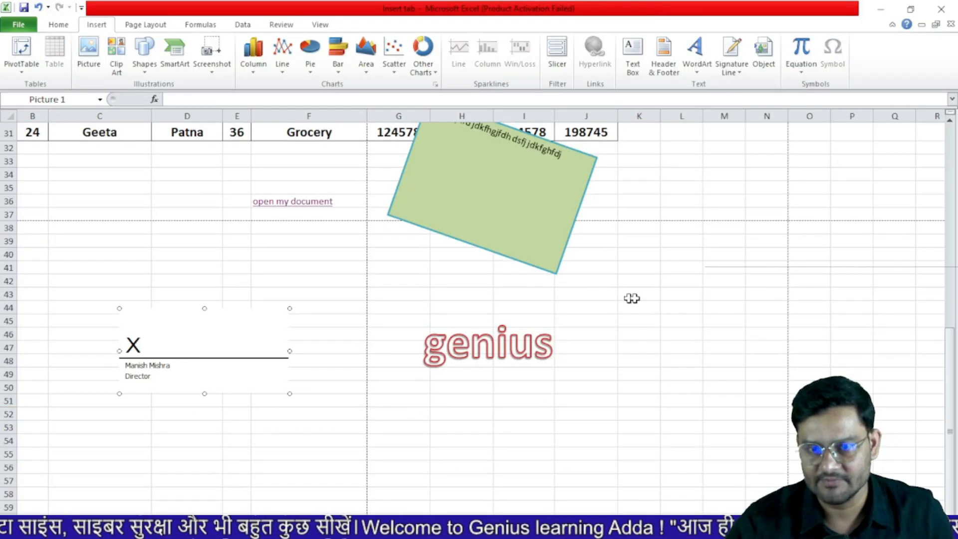
click(675, 307)
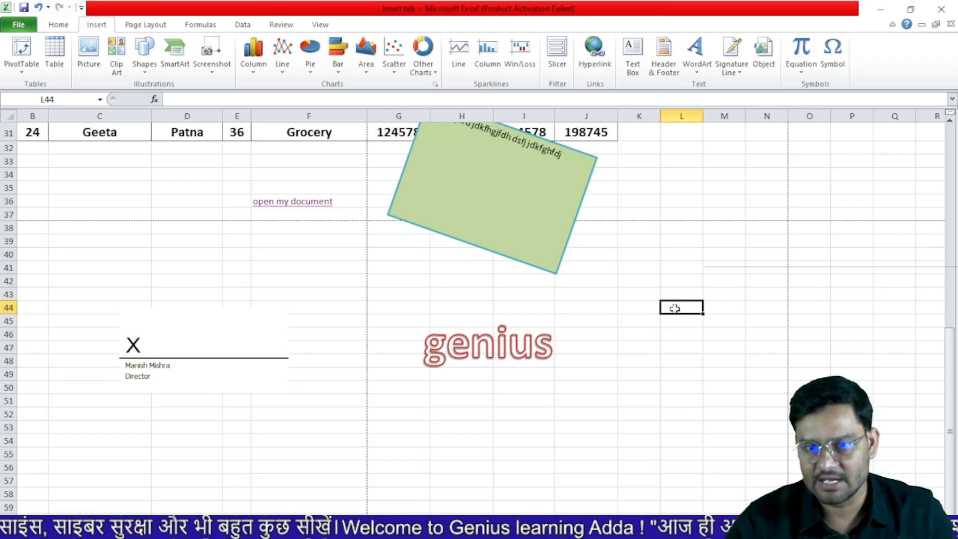
Embed a new Bitmap Image object from Insert > Object, opening it in Paint
click(766, 59)
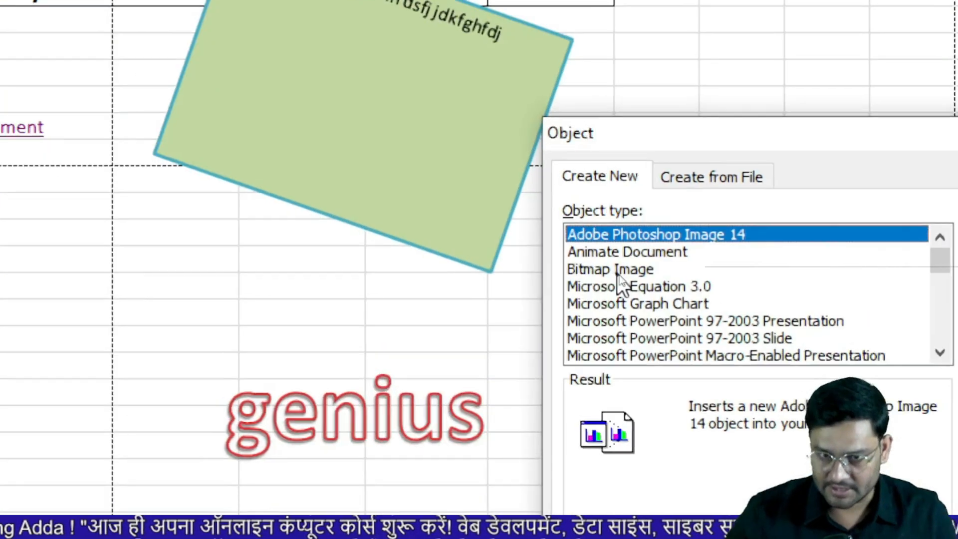
click(618, 272)
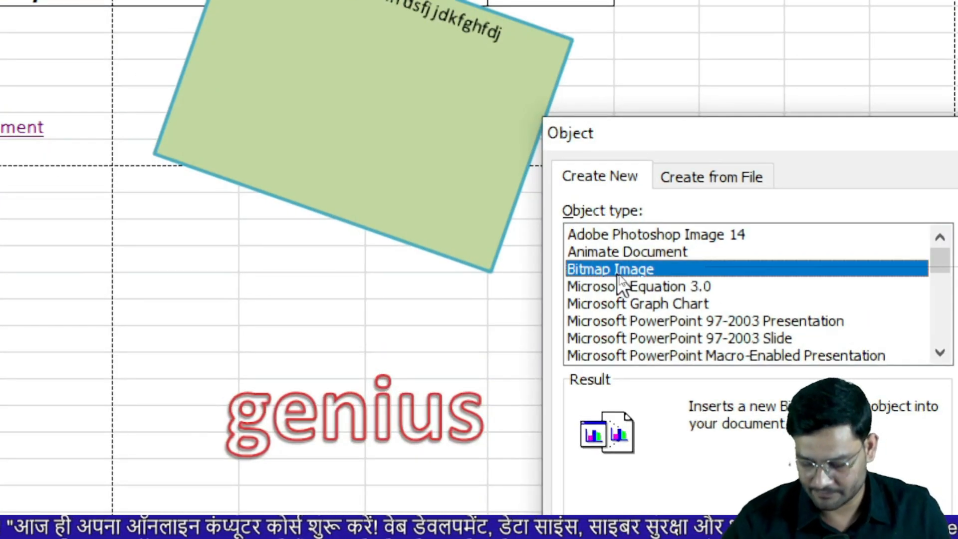
key(Return)
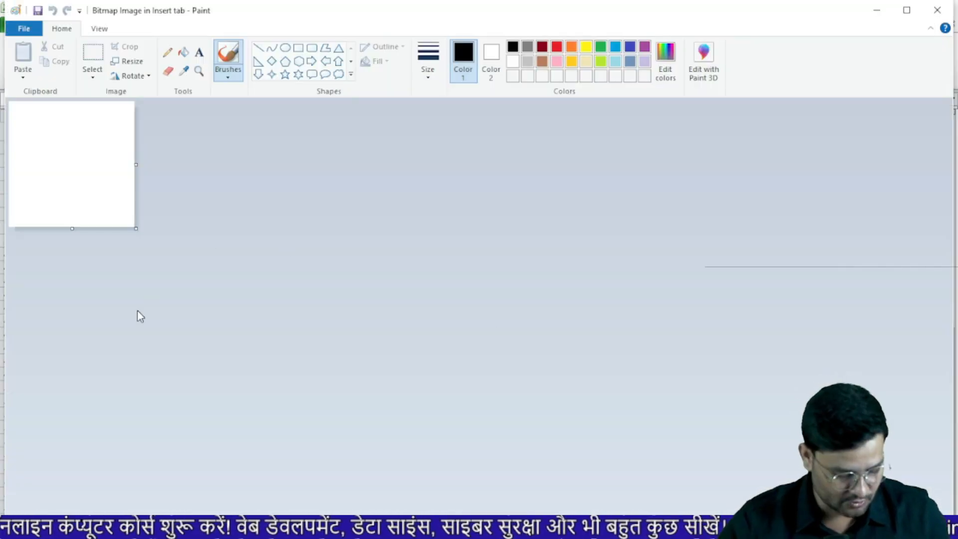
Draw a looped signature in Paint, close it, and place the drawing above the signature line
mouse_move(119, 243)
mouse_down()
mouse_move(122, 277)
mouse_move(172, 250)
mouse_move(252, 252)
mouse_up()
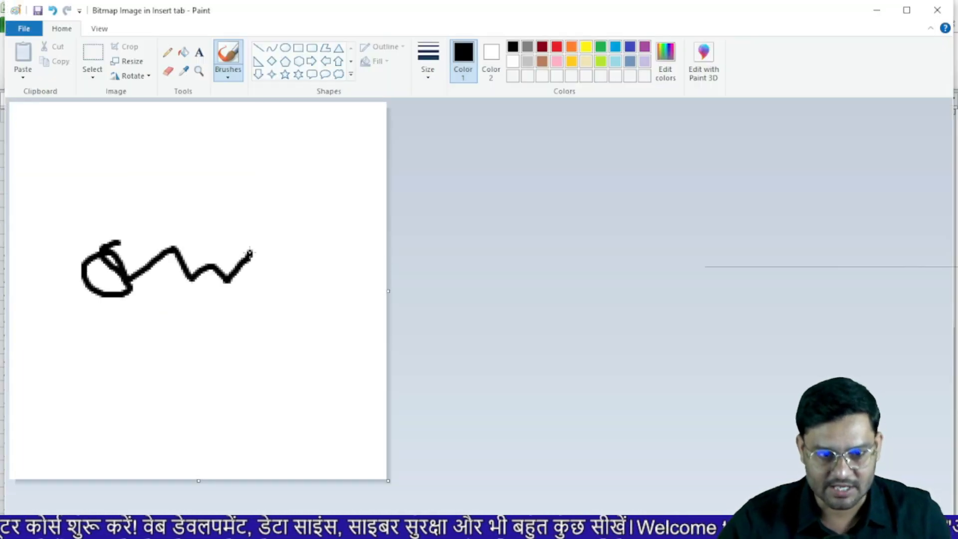
click(947, 14)
mouse_move(734, 342)
mouse_down()
mouse_move(692, 366)
mouse_move(348, 347)
mouse_move(232, 297)
mouse_move(206, 314)
mouse_up()
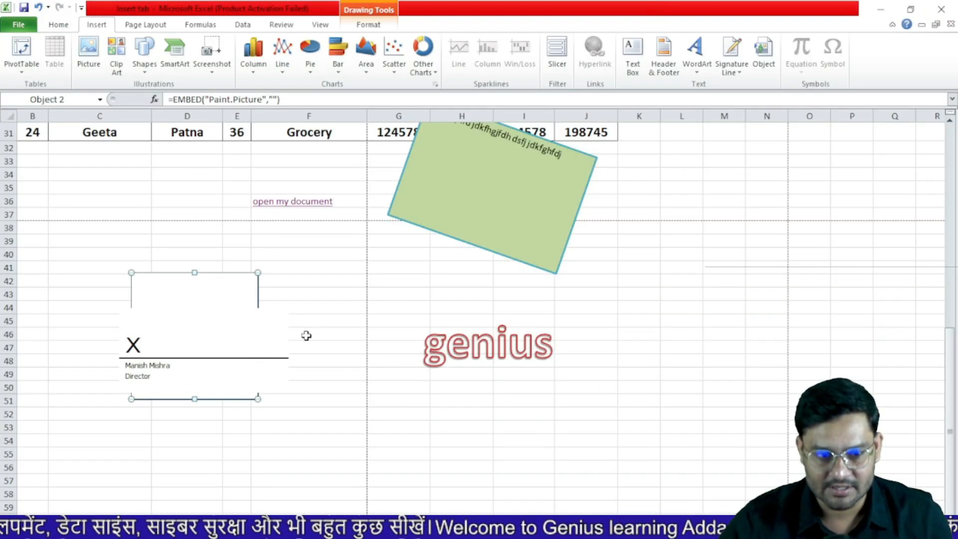
Insert the ready-made Binomial Theorem equation below the signature drawing
click(584, 294)
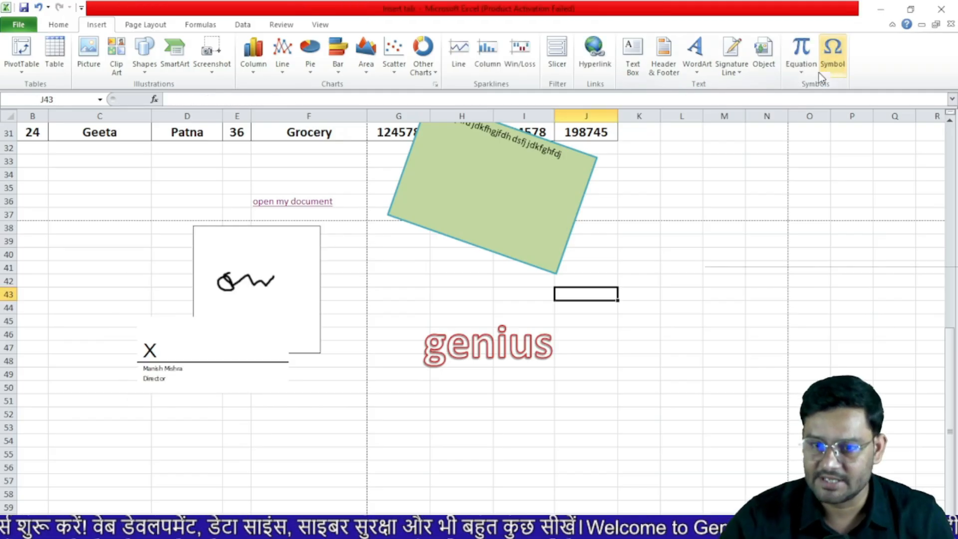
click(804, 70)
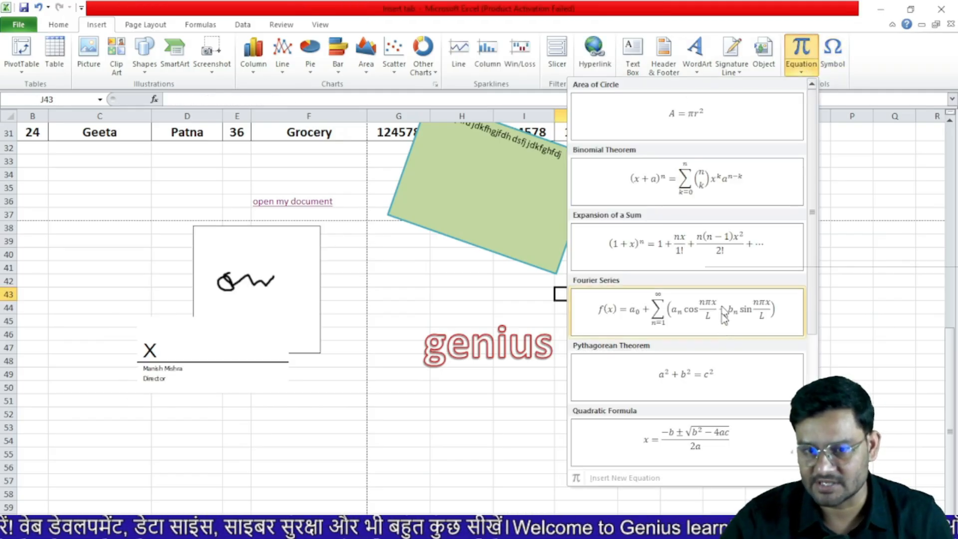
click(725, 178)
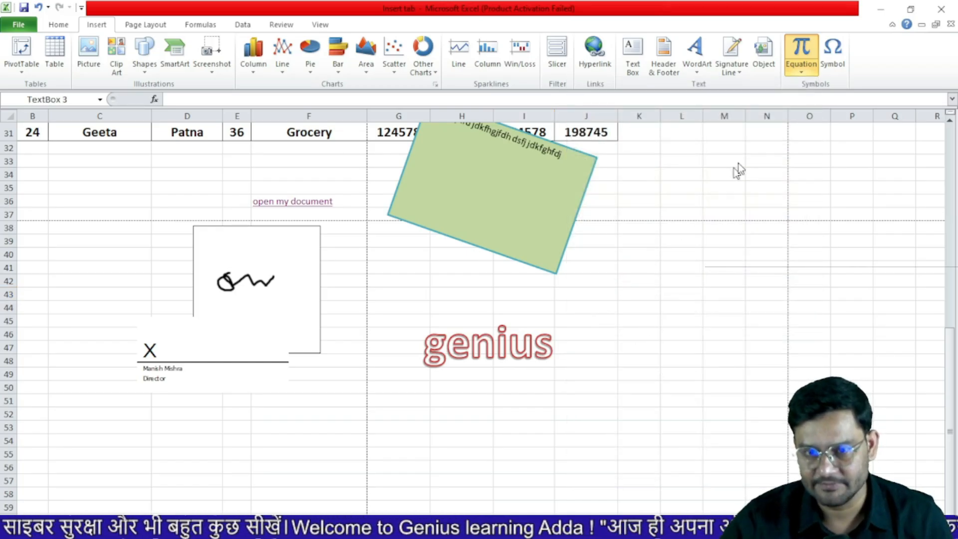
scroll(656, 257, down, 4)
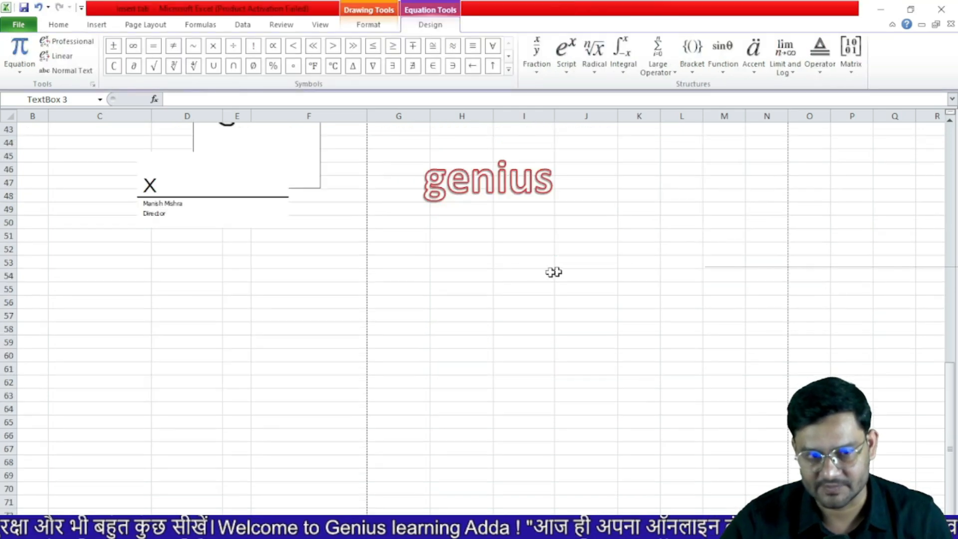
scroll(537, 275, up, 5)
scroll(536, 275, up, 7)
scroll(536, 275, down, 11)
Widen the equation box so the binomial formula fits on one line, then select cell K54
drag(527, 237, 787, 298)
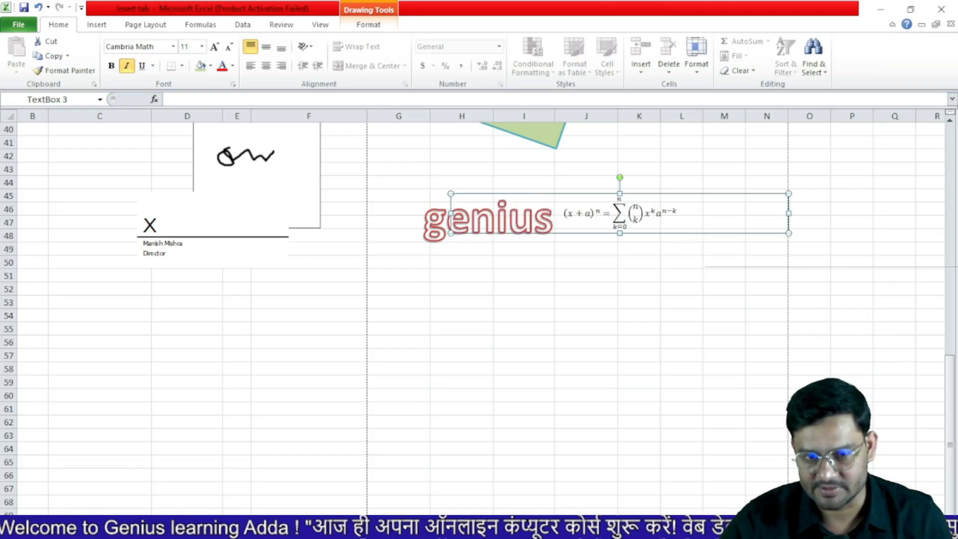
click(575, 215)
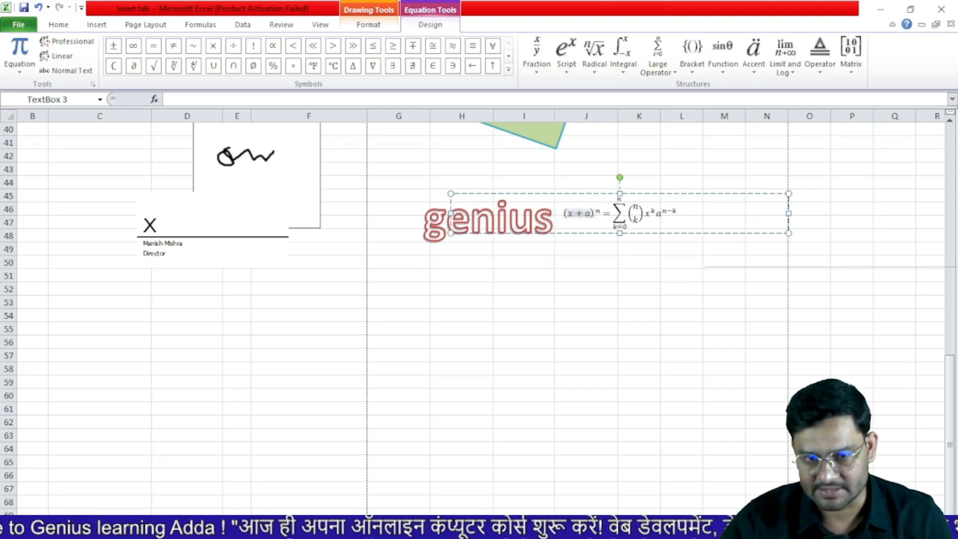
click(649, 317)
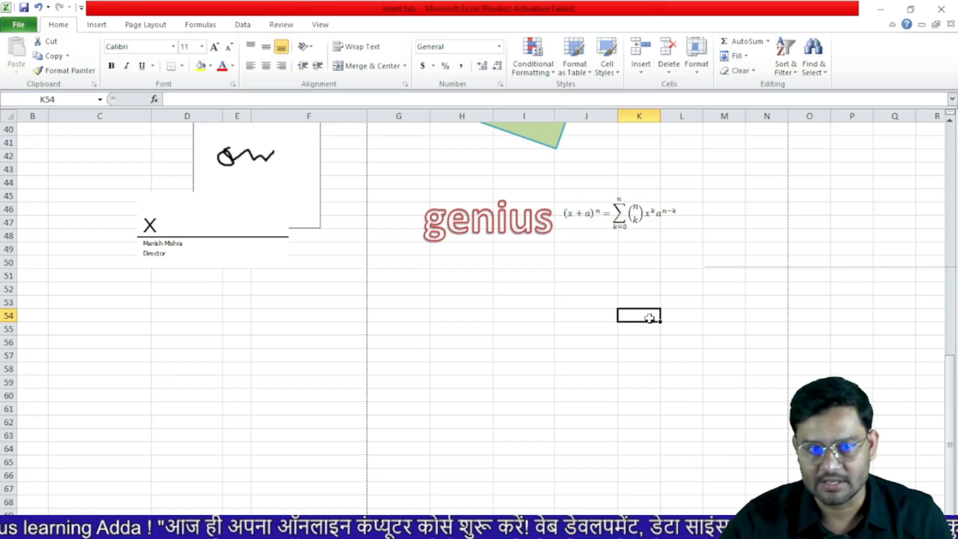
click(98, 26)
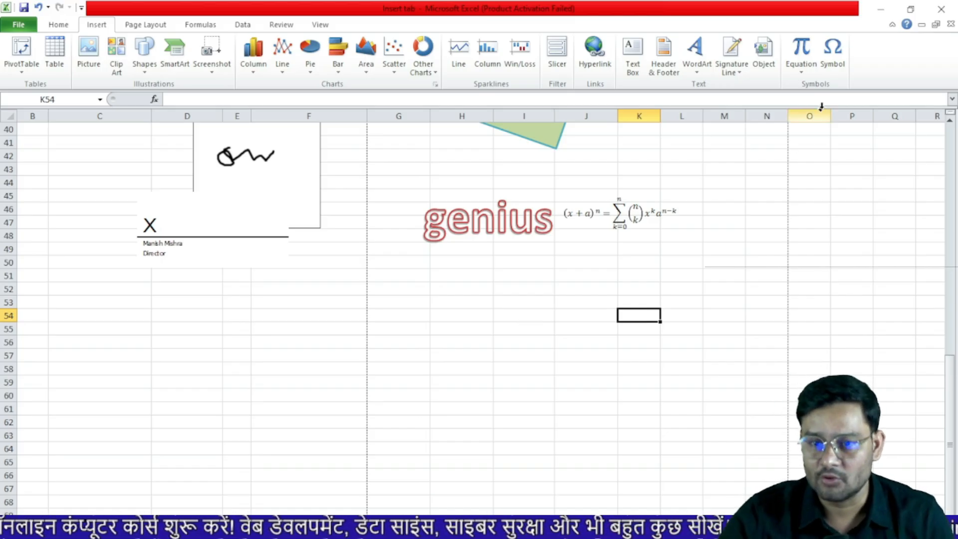
Insert the Wingdings bell symbol into cell K54
click(832, 50)
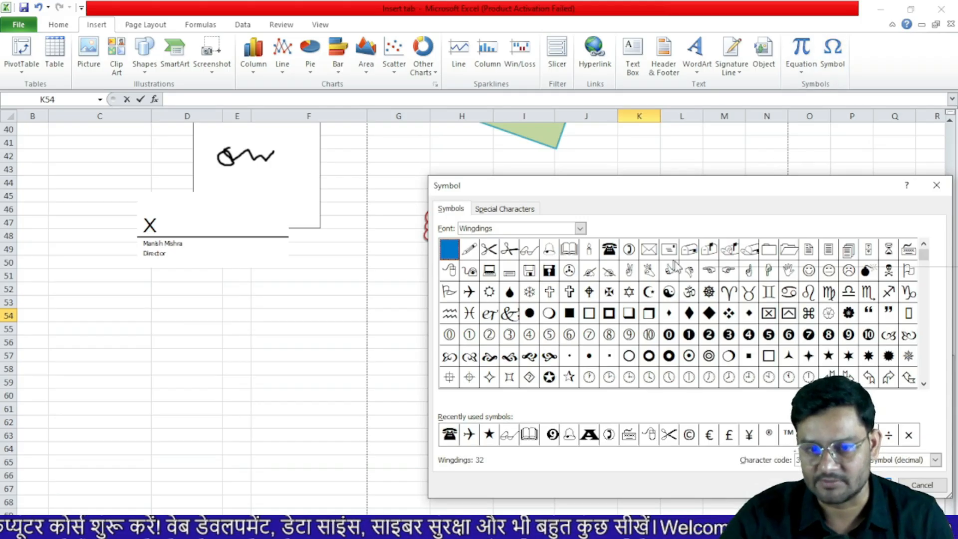
click(551, 252)
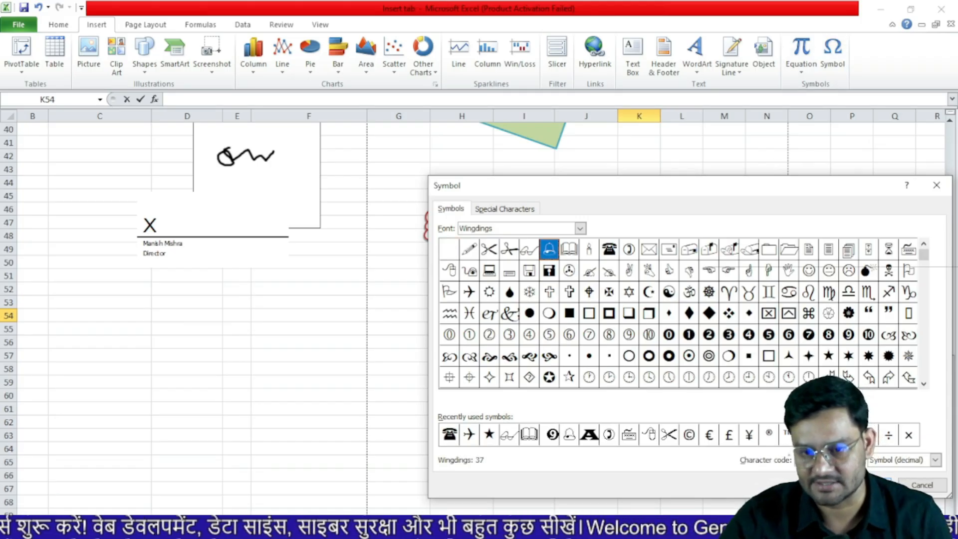
click(868, 485)
click(922, 485)
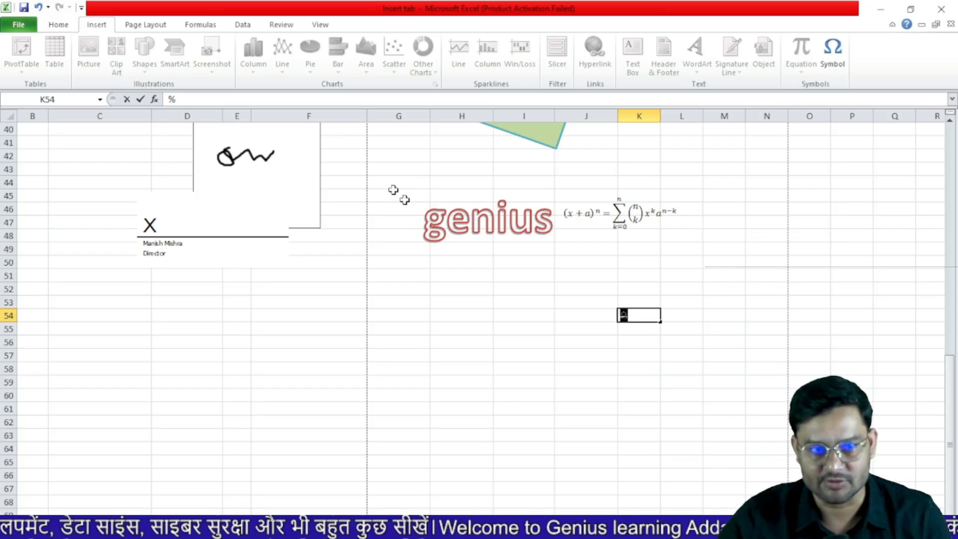
Enlarge the bell in K54 to font size 24
click(58, 24)
click(217, 52)
click(216, 52)
click(216, 52)
click(216, 52)
click(217, 52)
click(217, 52)
click(217, 52)
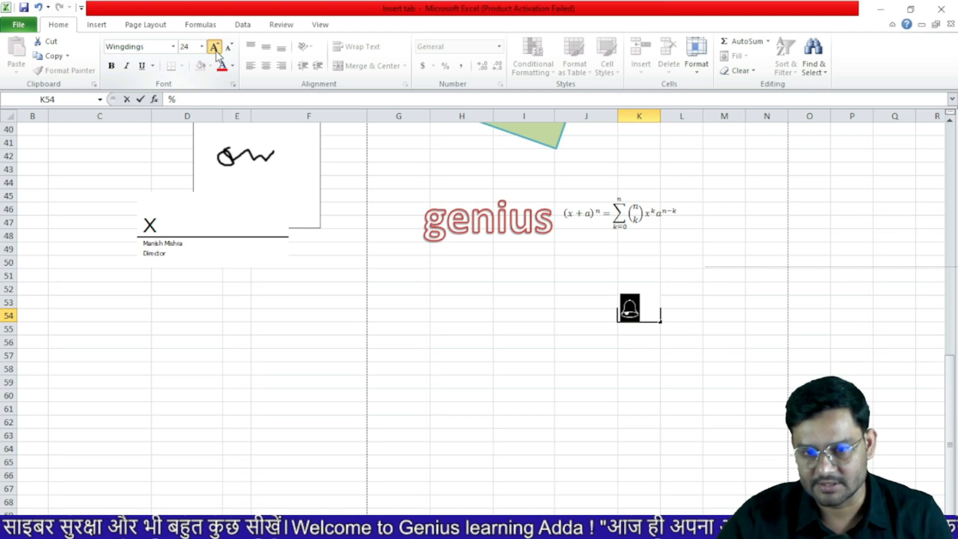
click(474, 287)
Insert the Wingdings smiley face symbol into cell L54
click(678, 324)
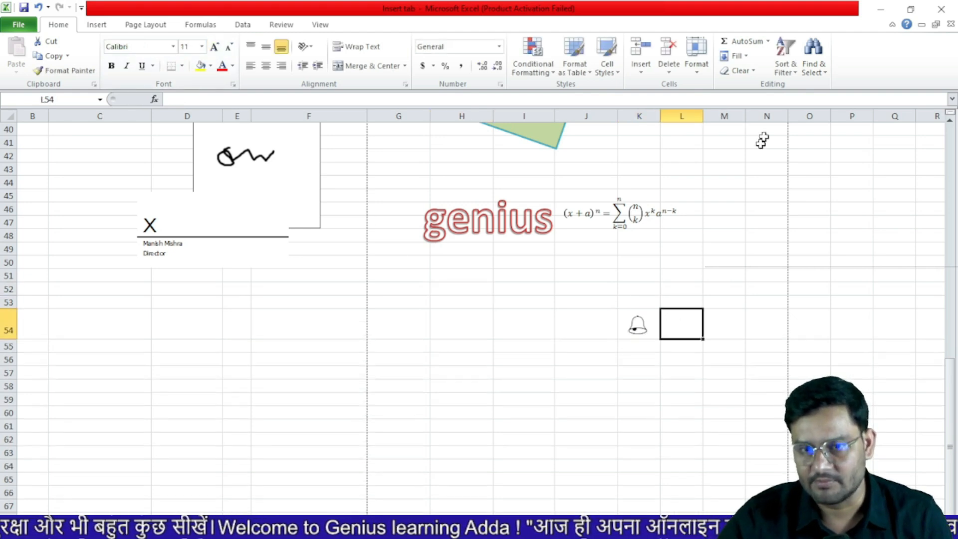
click(96, 25)
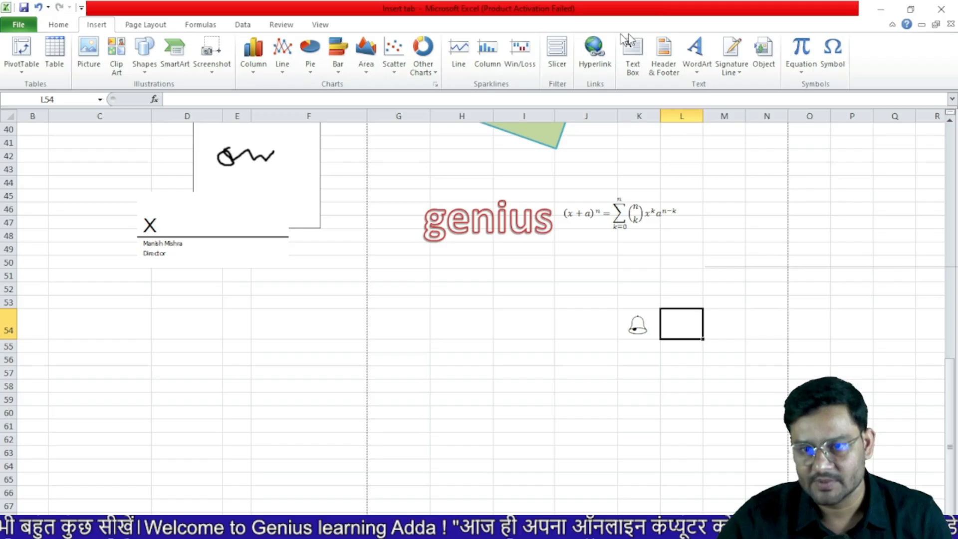
click(833, 50)
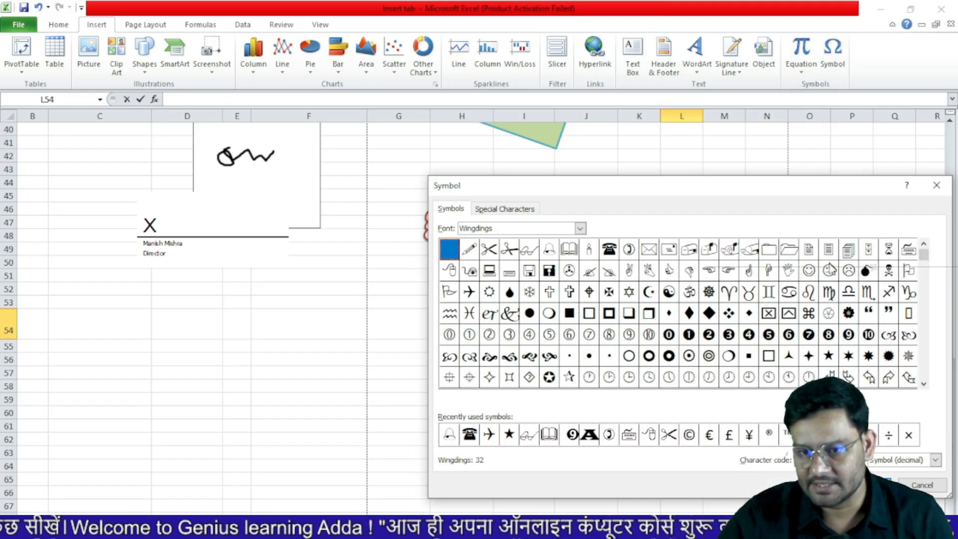
click(808, 270)
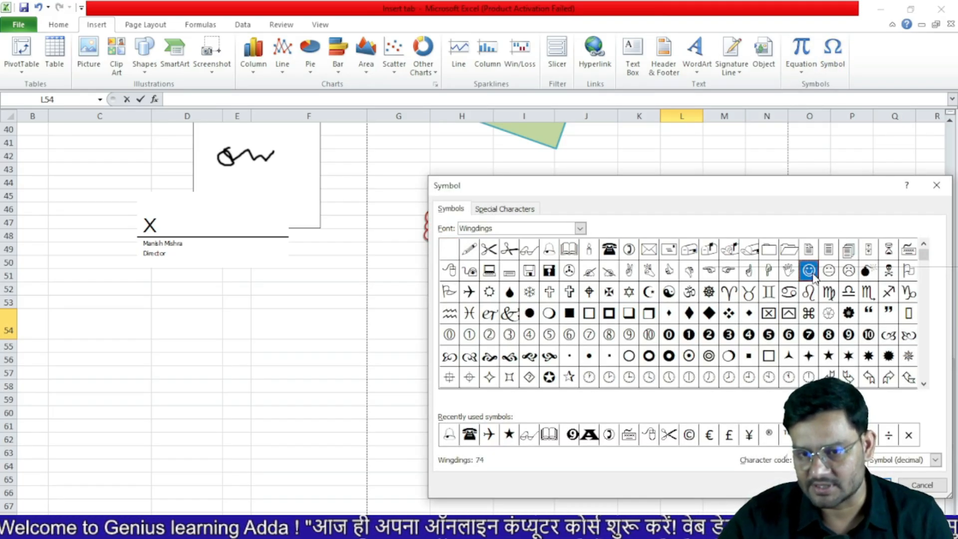
click(867, 485)
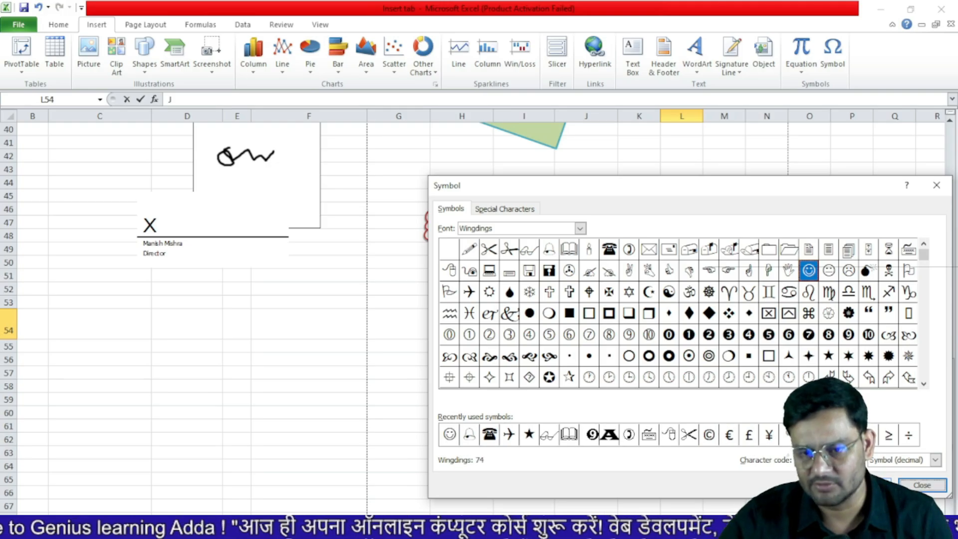
click(921, 485)
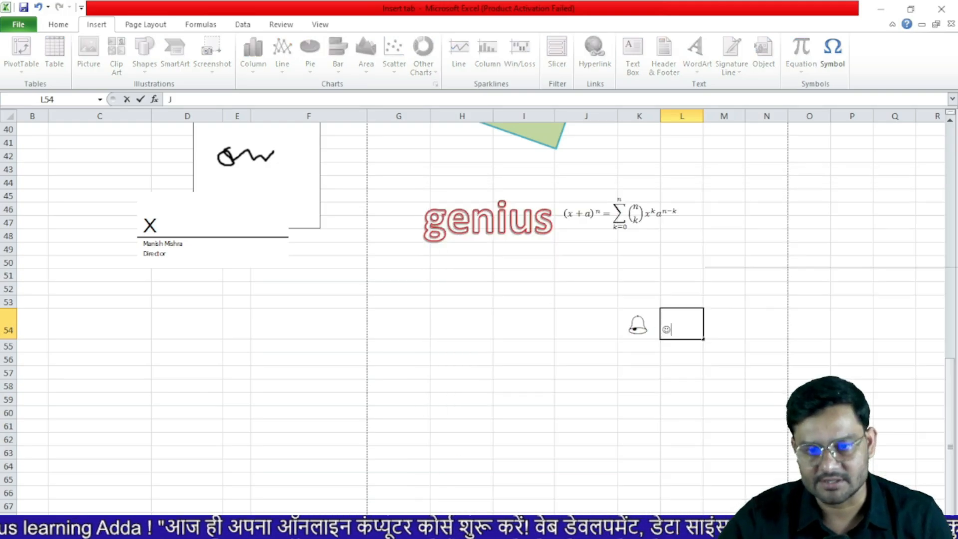
Enlarge the smiley face in L54 to font size 24
double_click(667, 330)
click(58, 24)
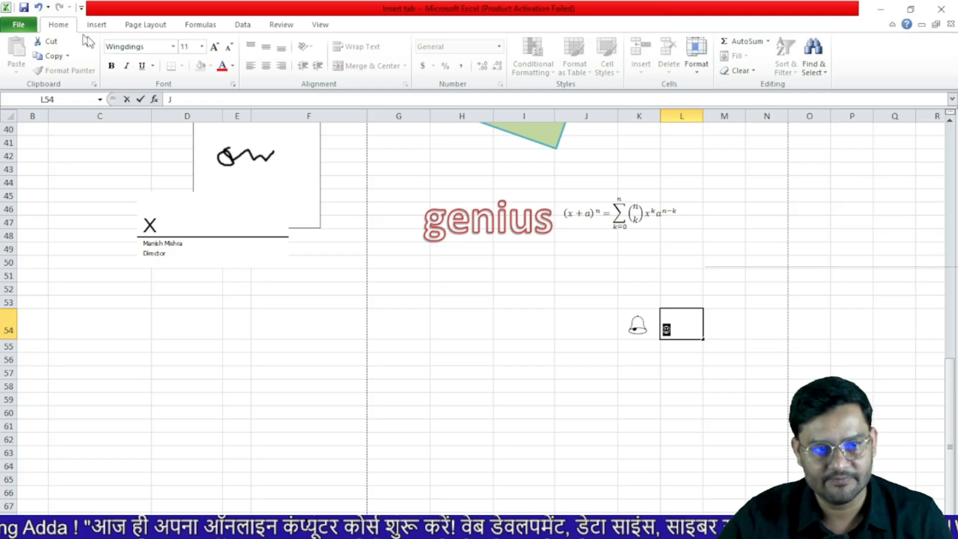
click(214, 47)
click(214, 47)
click(214, 47)
click(214, 47)
click(214, 47)
click(214, 47)
click(214, 47)
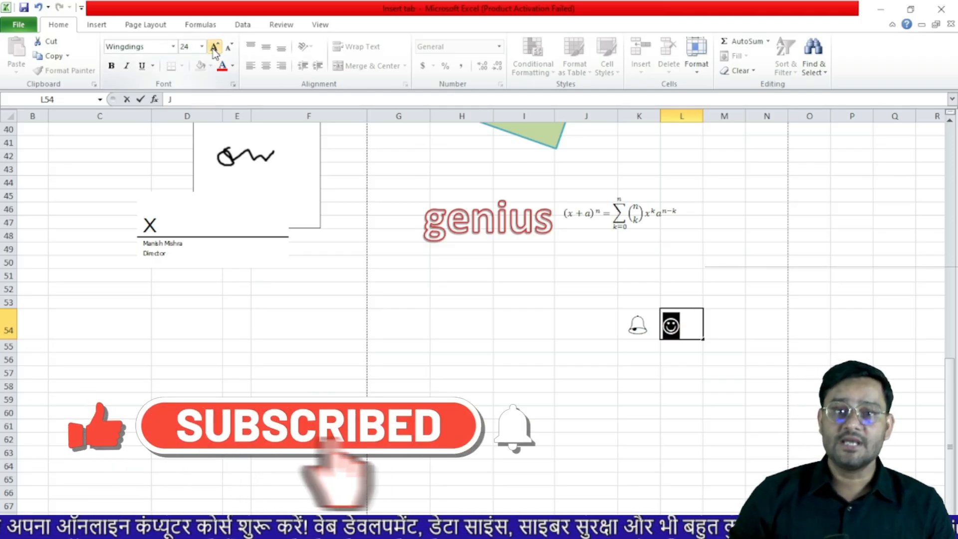